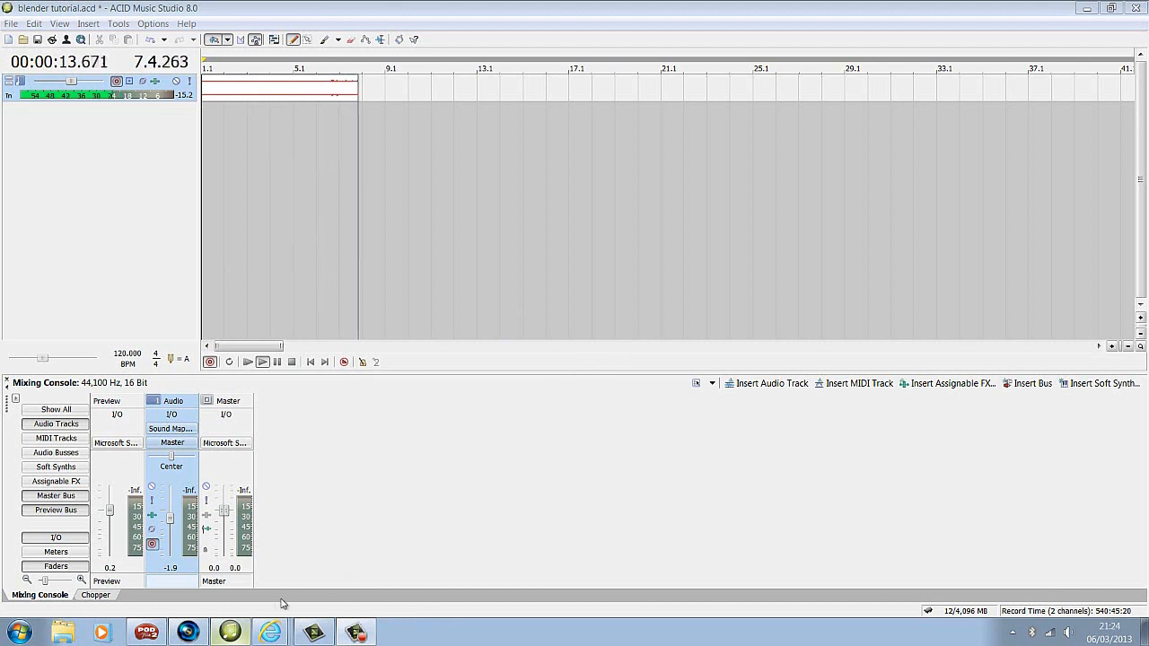
left_click(146, 633)
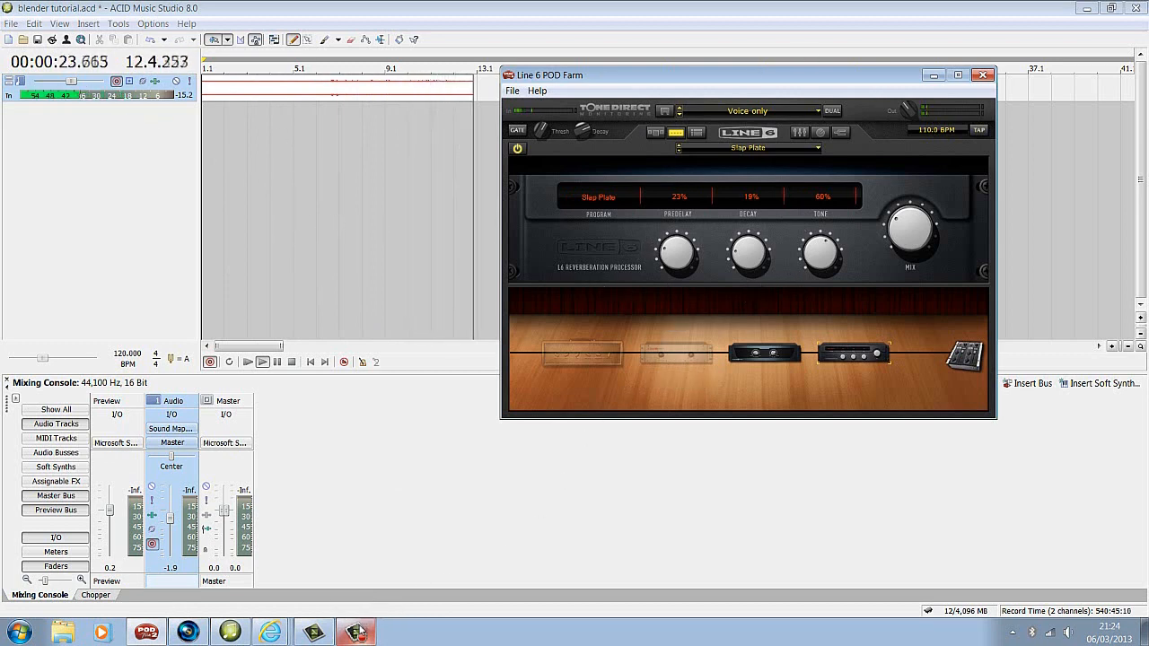
left_click(357, 632)
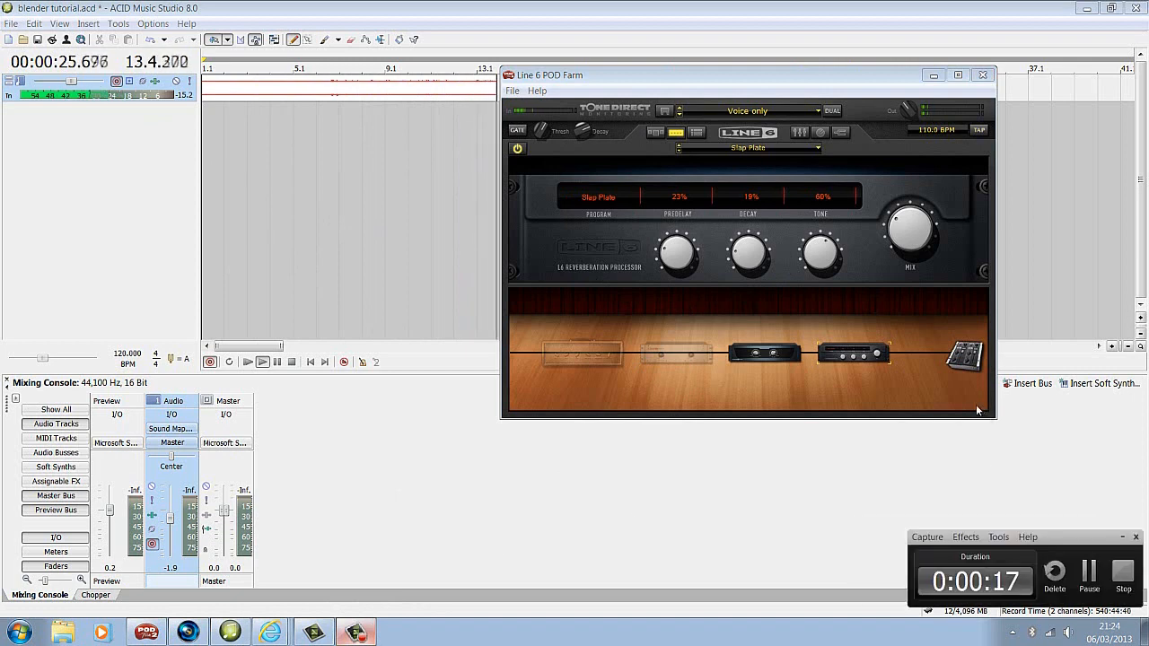
left_click(1144, 632)
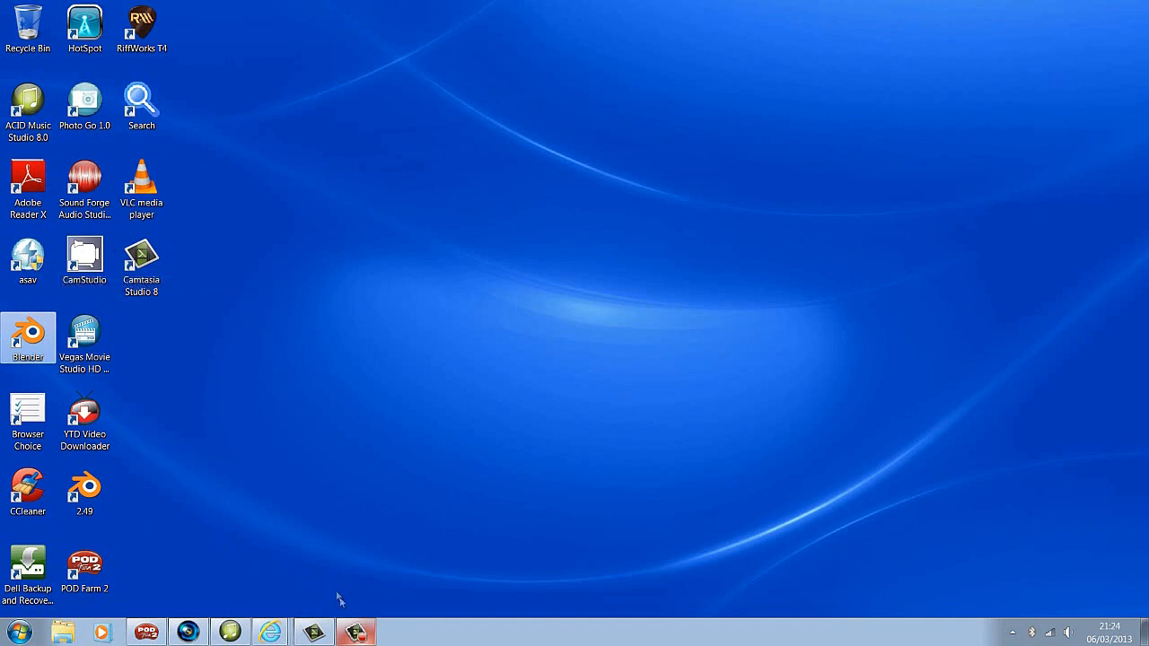
left_click(356, 632)
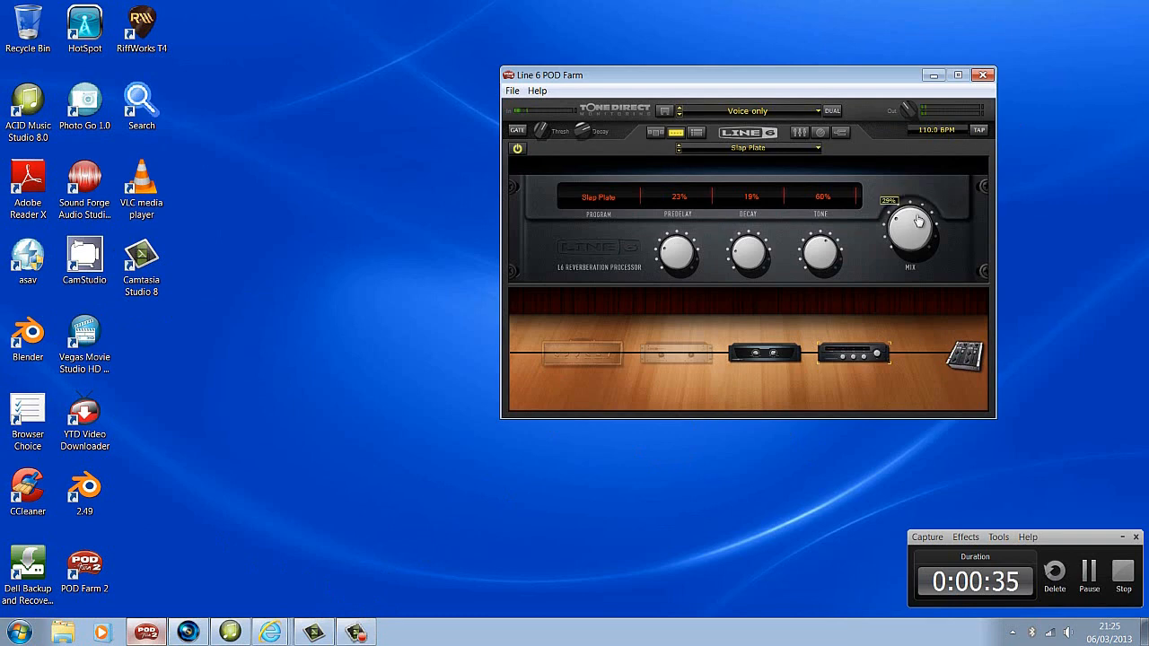
left_click(230, 632)
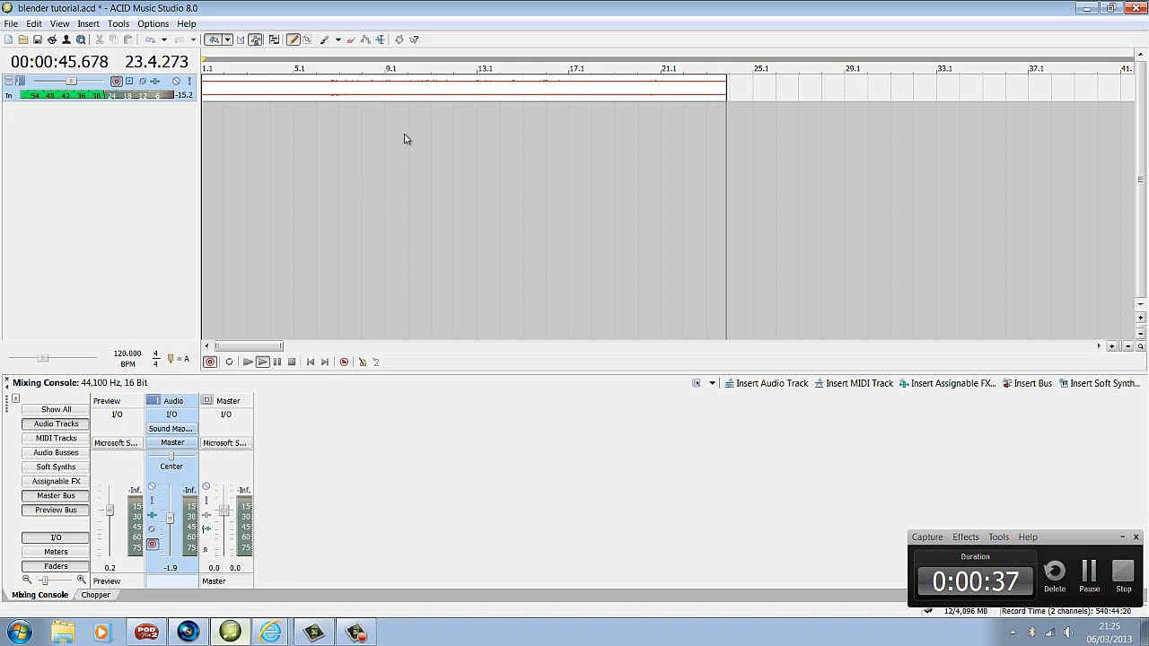
- Switch to POD Farm and lower the Slap Plate reverb's Mix to about 18%
left_click(146, 632)
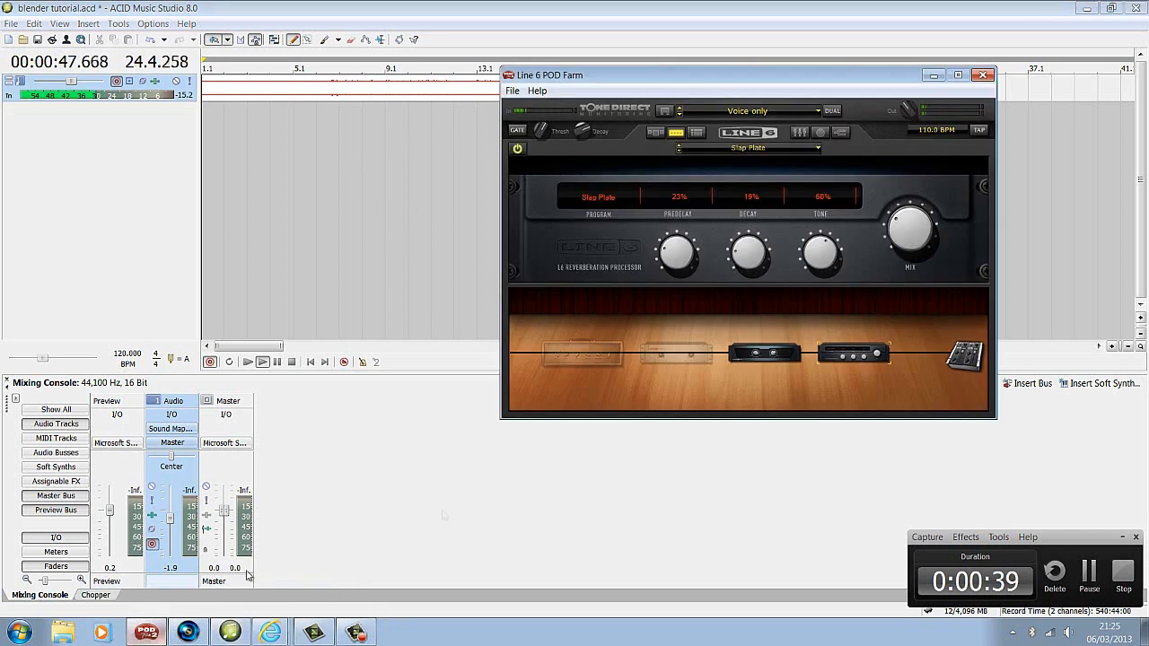
left_click_drag(905, 230, 914, 192)
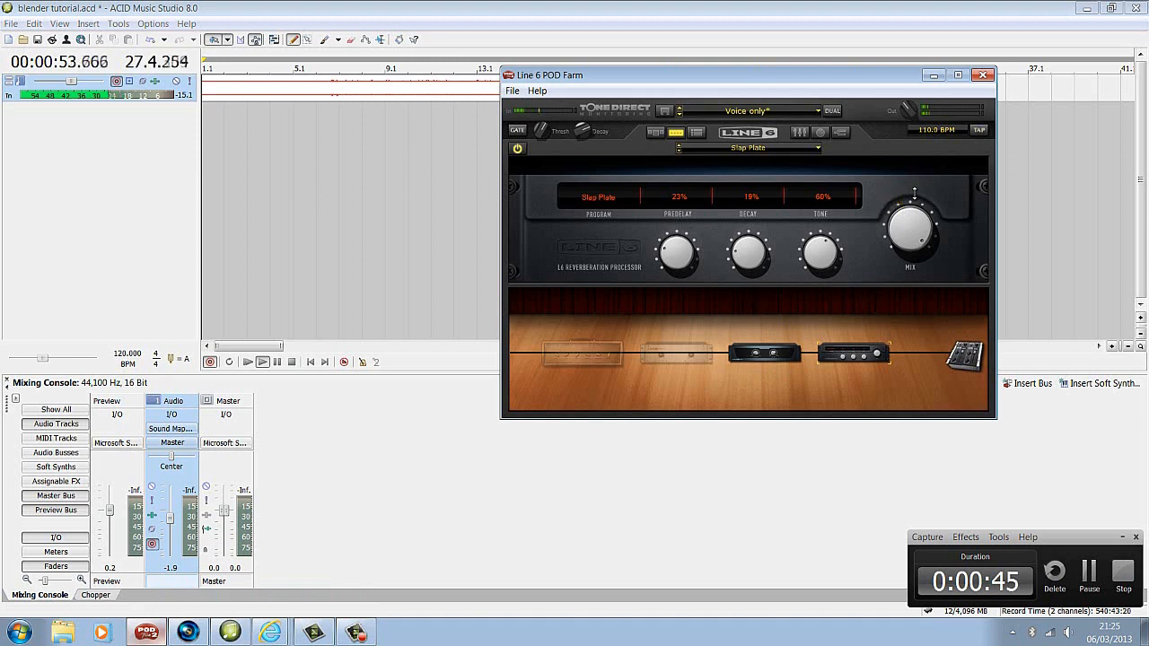
left_click_drag(914, 191, 903, 239)
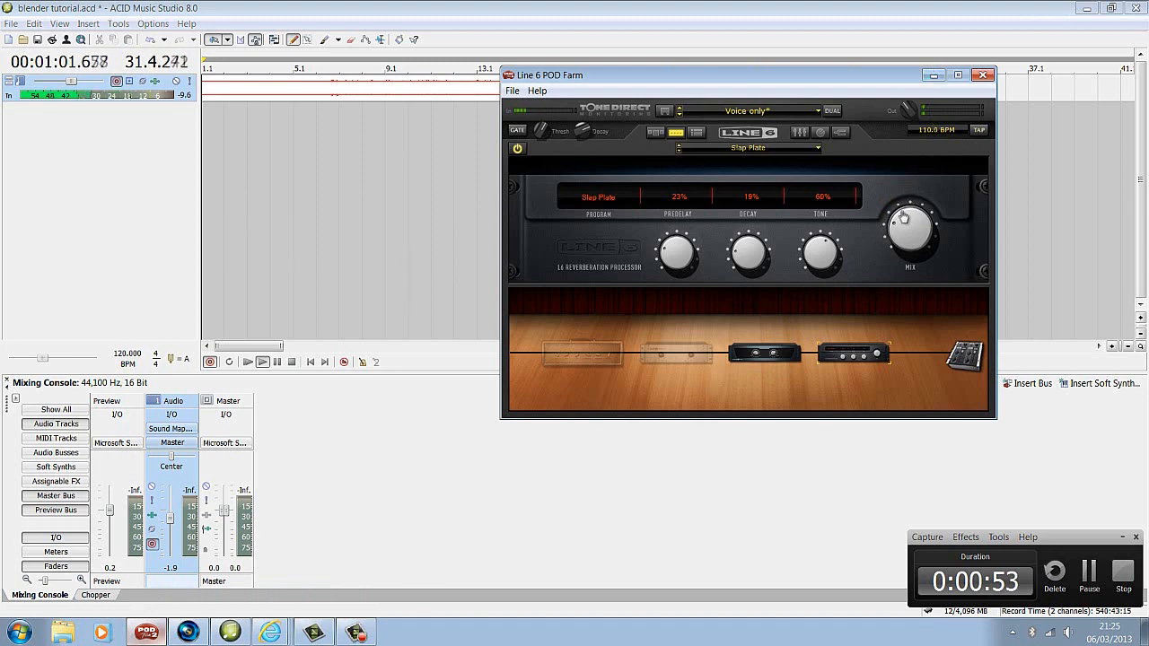
left_click_drag(904, 214, 903, 219)
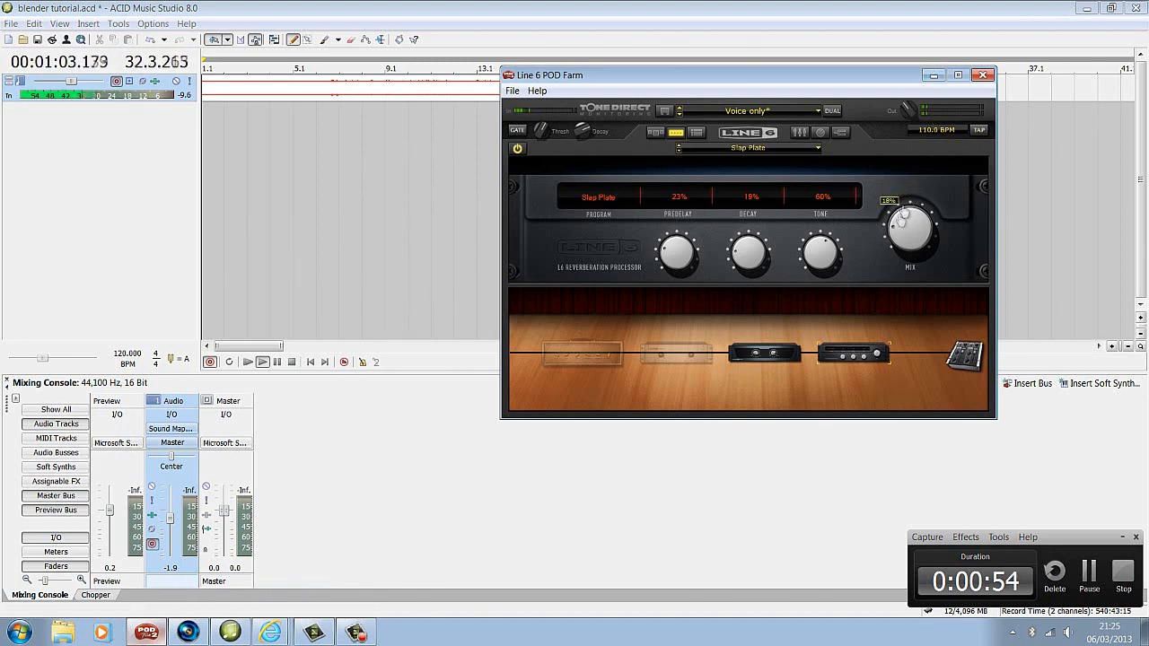
- Minimize the audio programs, start Blender and open the recent file "spaceship in 2.65_14DISPLAY.blend"
left_click(934, 76)
left_click(1085, 9)
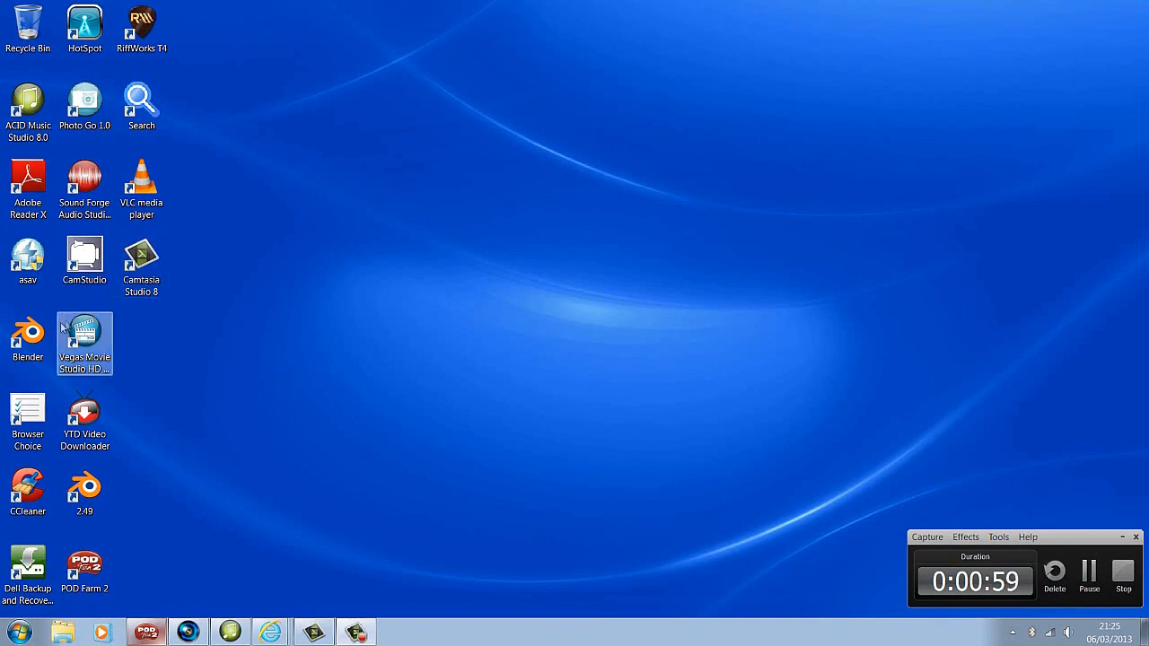
double_click(28, 337)
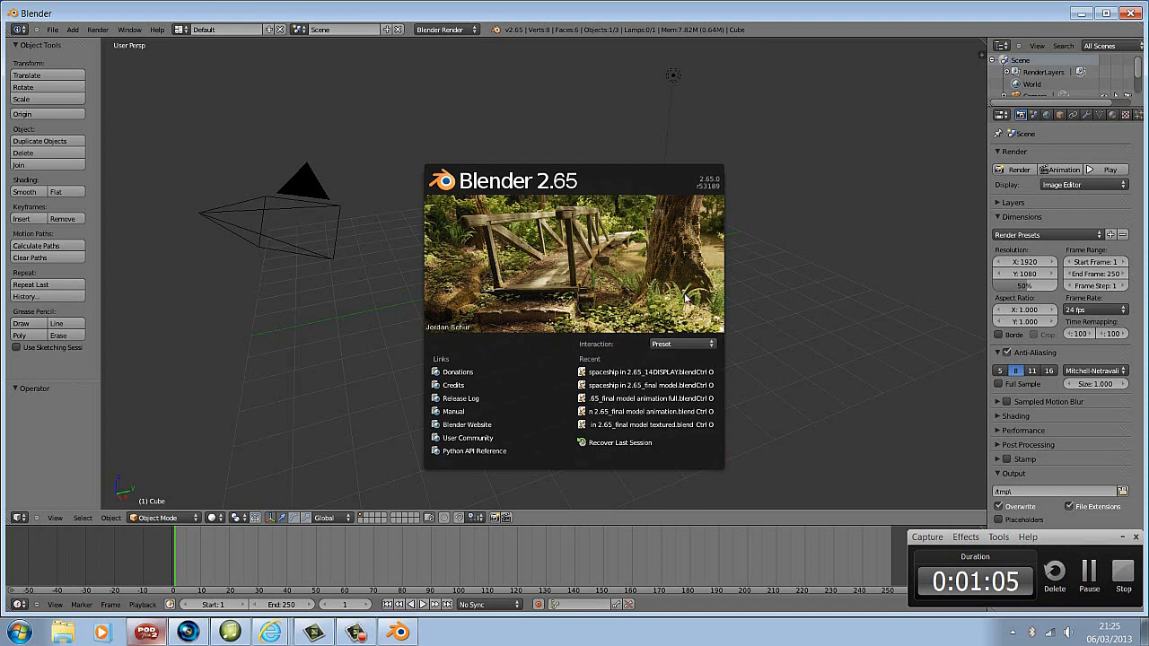
left_click(643, 375)
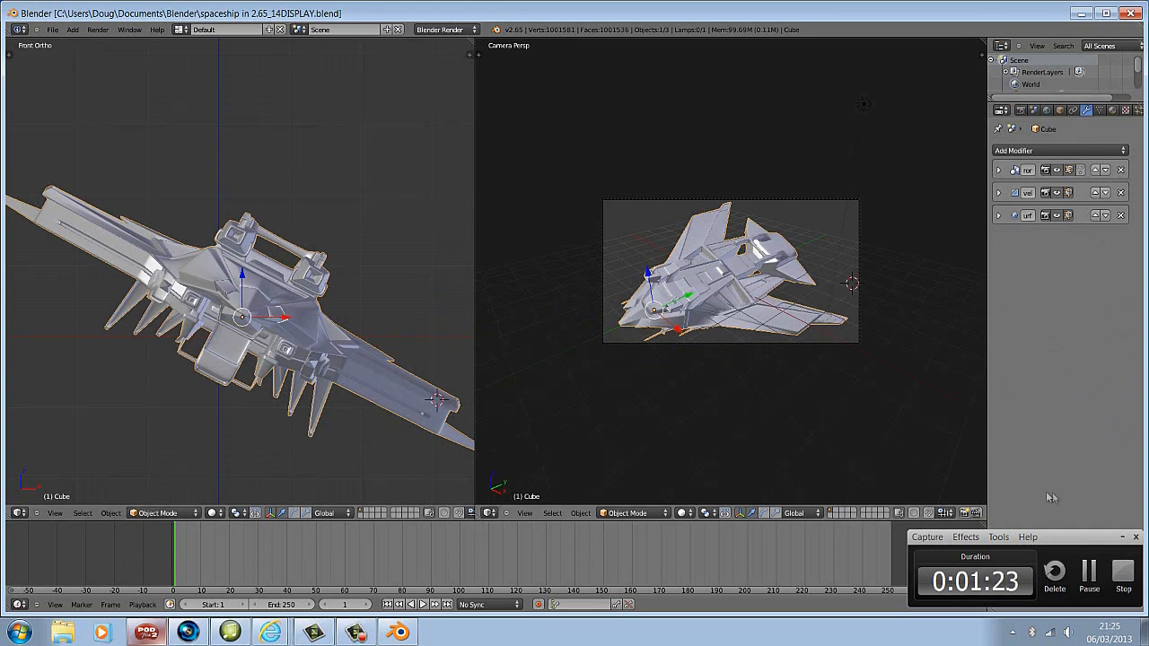
left_click(1123, 538)
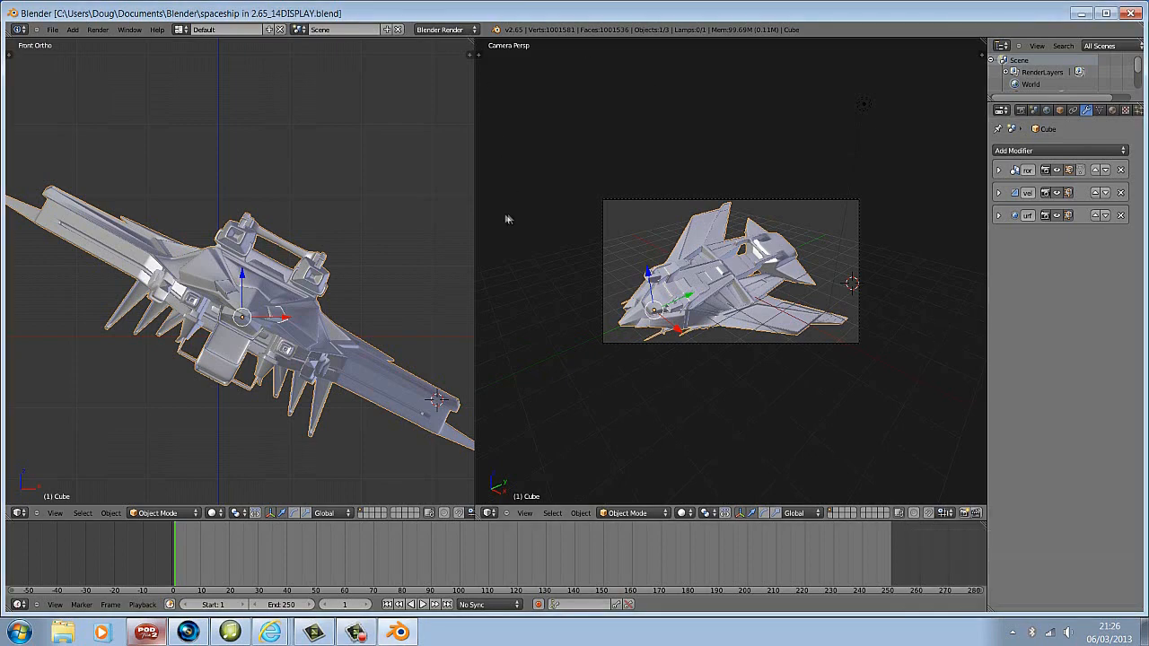
- Render a still image of the finished spaceship from the scene camera
middle_click_drag(370, 215, 341, 238)
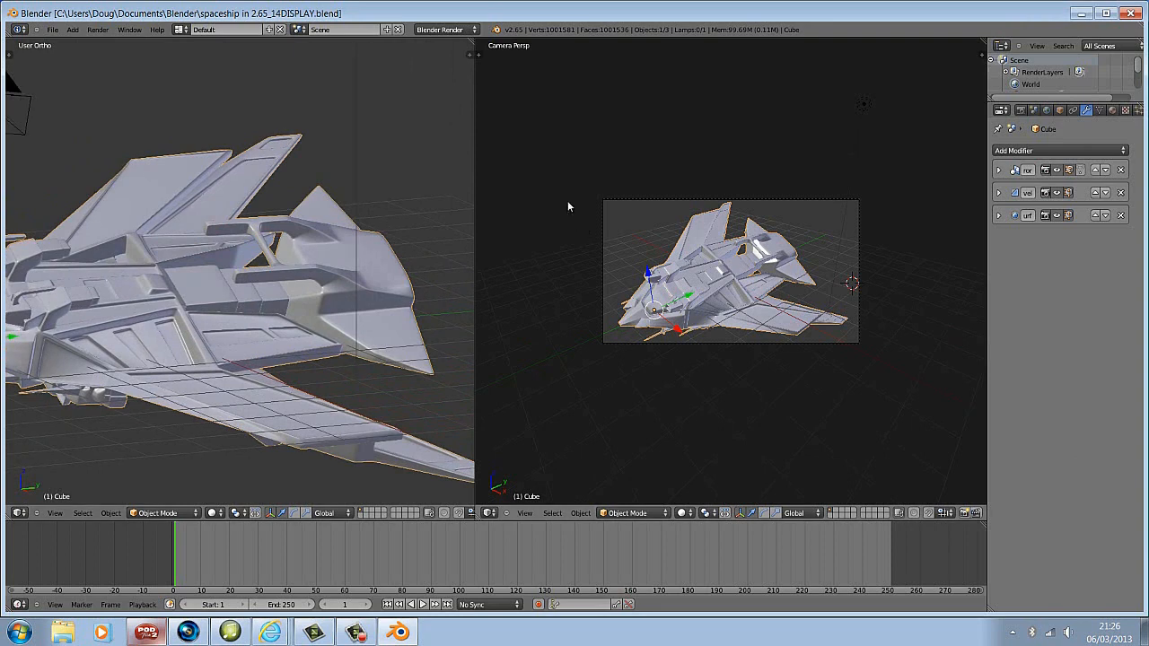
key("F12")
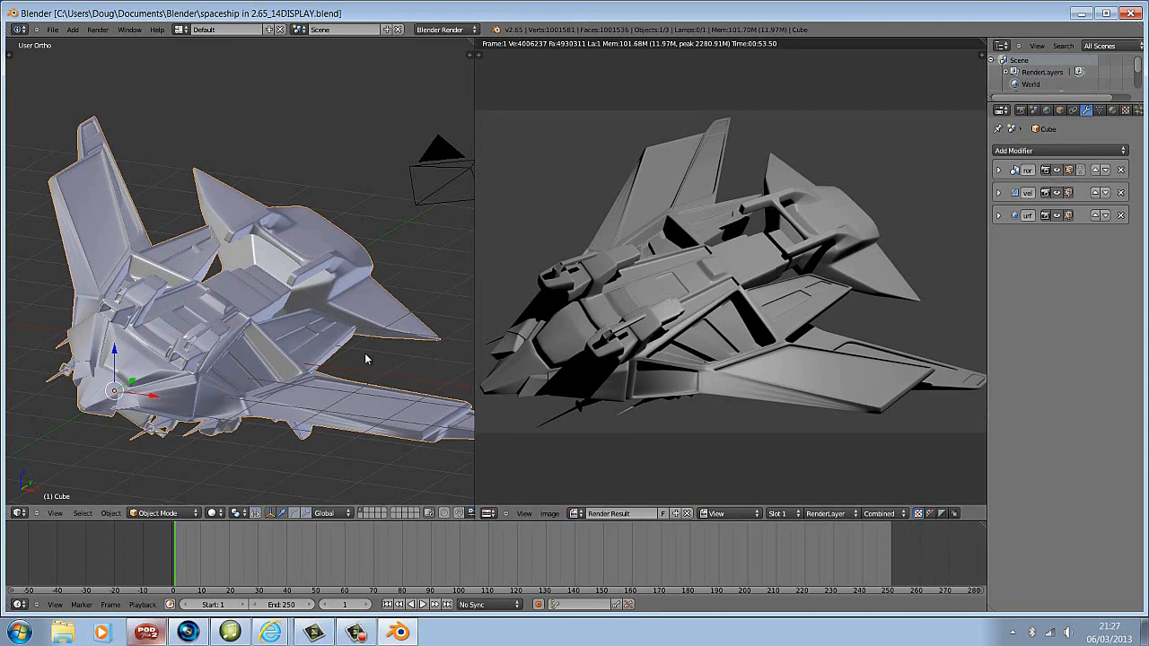
- Examine the spaceship model from several sides beside its render, and check the audio recording in ACID Music Studio
scroll(370, 346, "down", 5)
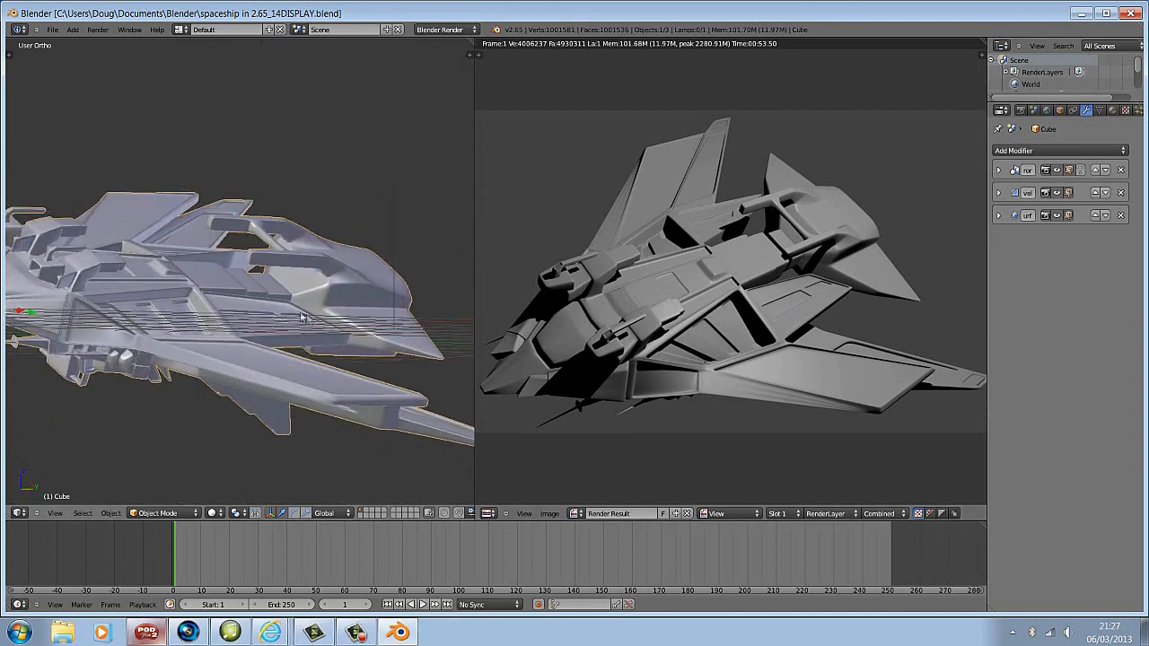
scroll(363, 347, "up", 5)
middle_click_drag(363, 347, 667, 274)
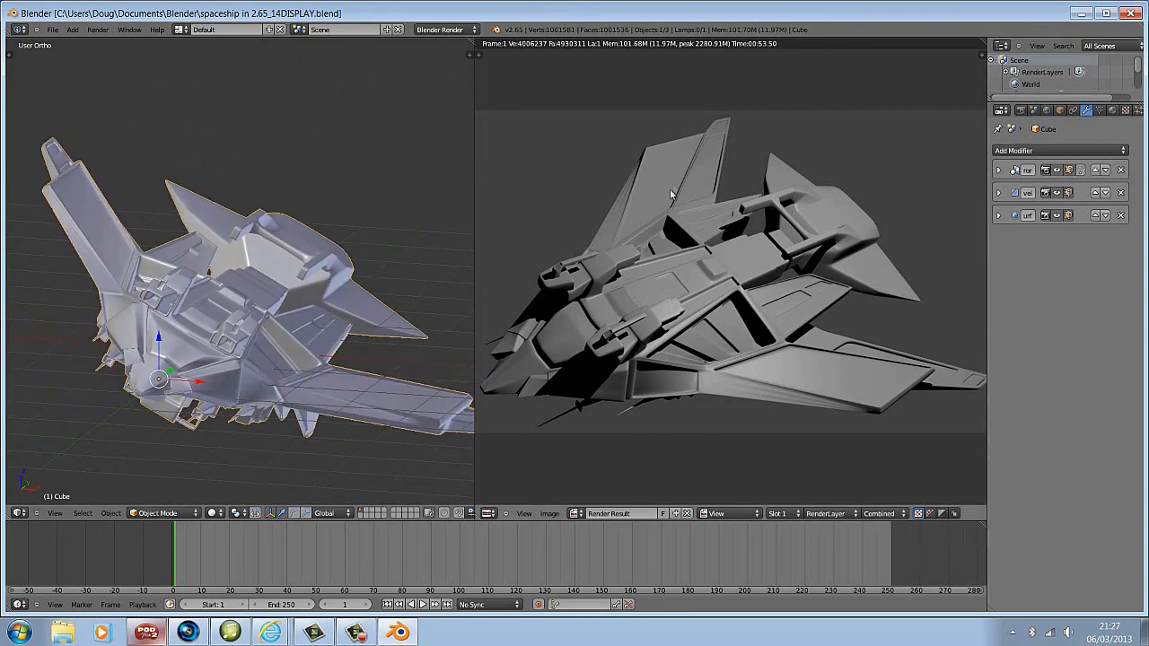
middle_click_drag(226, 356, 172, 346)
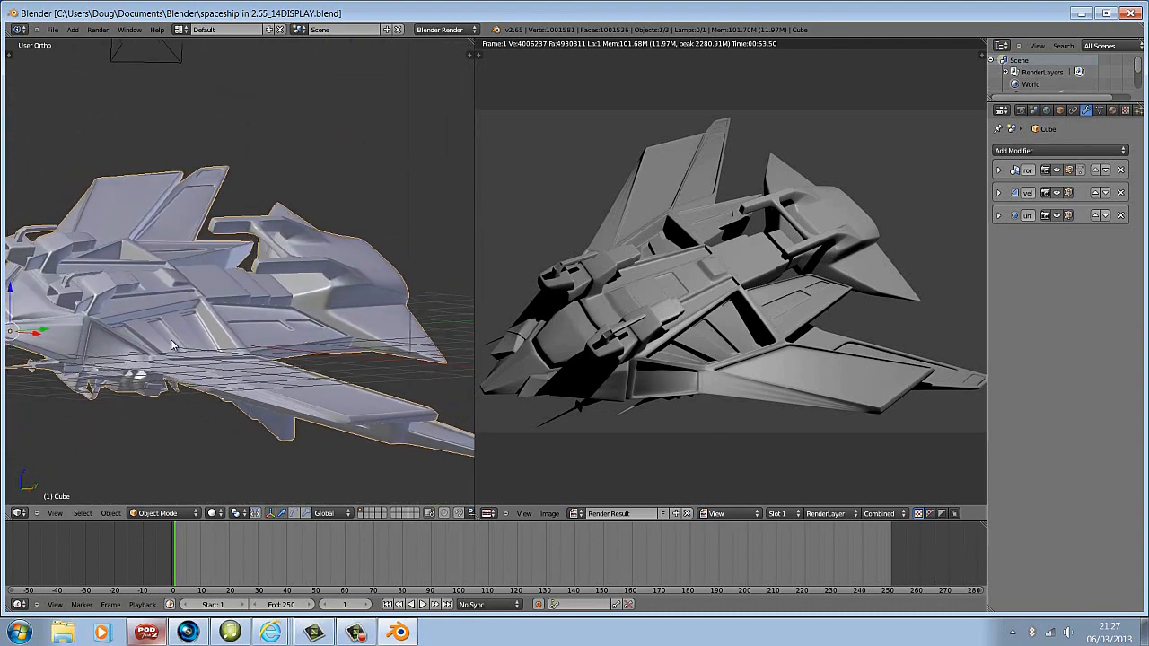
left_click(231, 632)
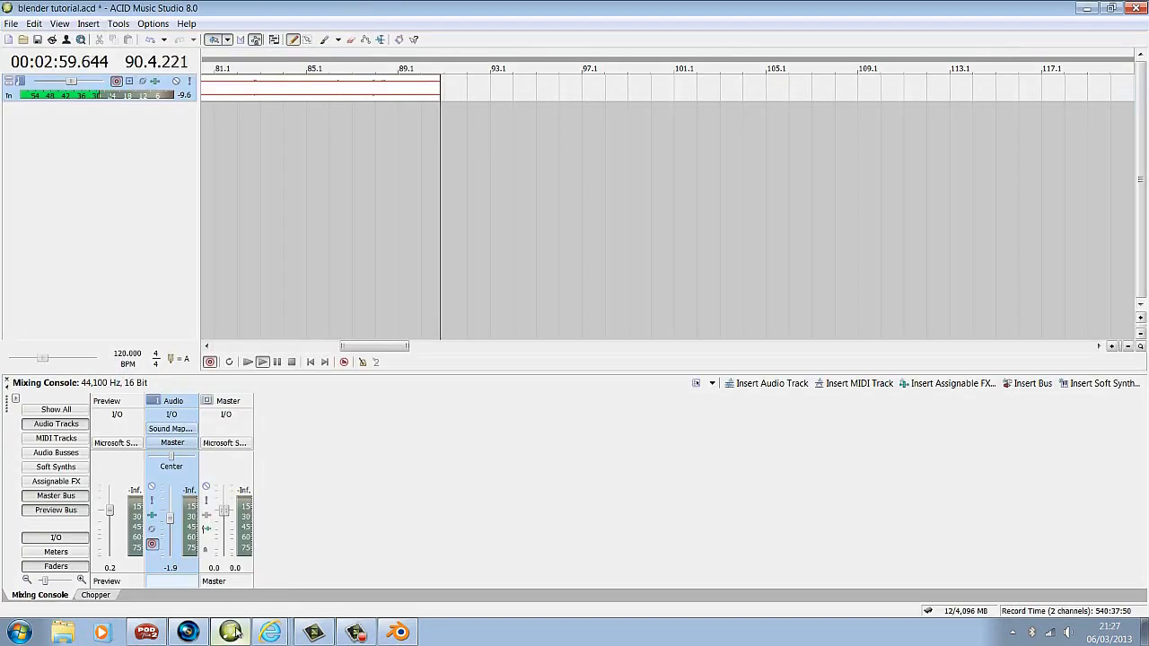
left_click(386, 634)
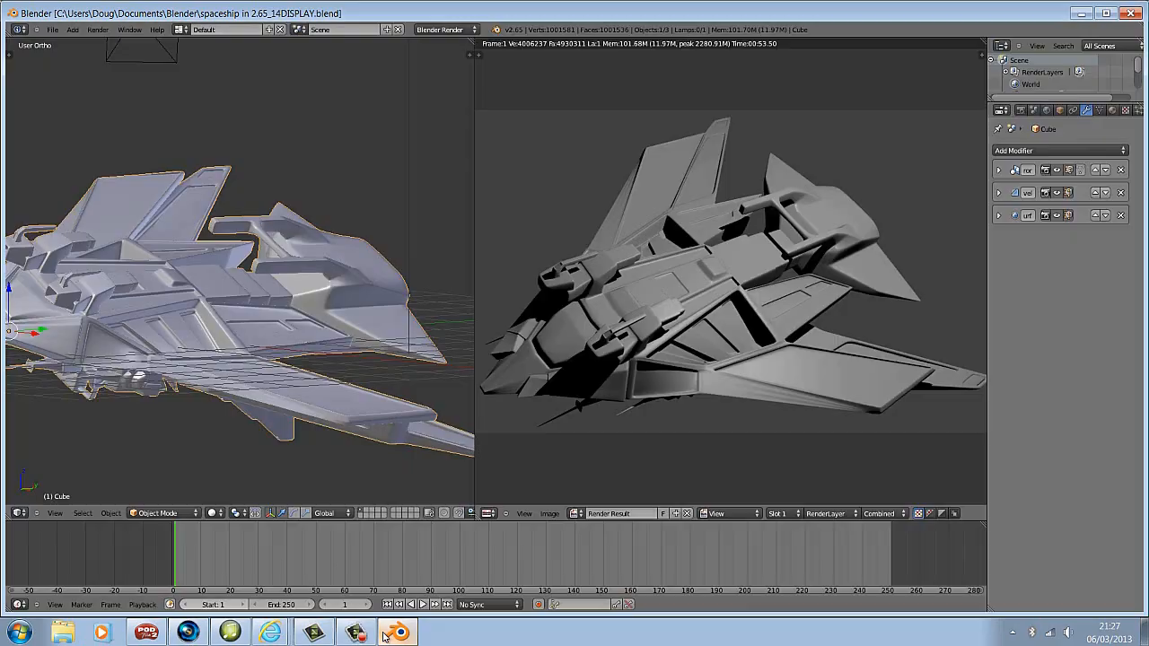
middle_click_drag(209, 248, 225, 271)
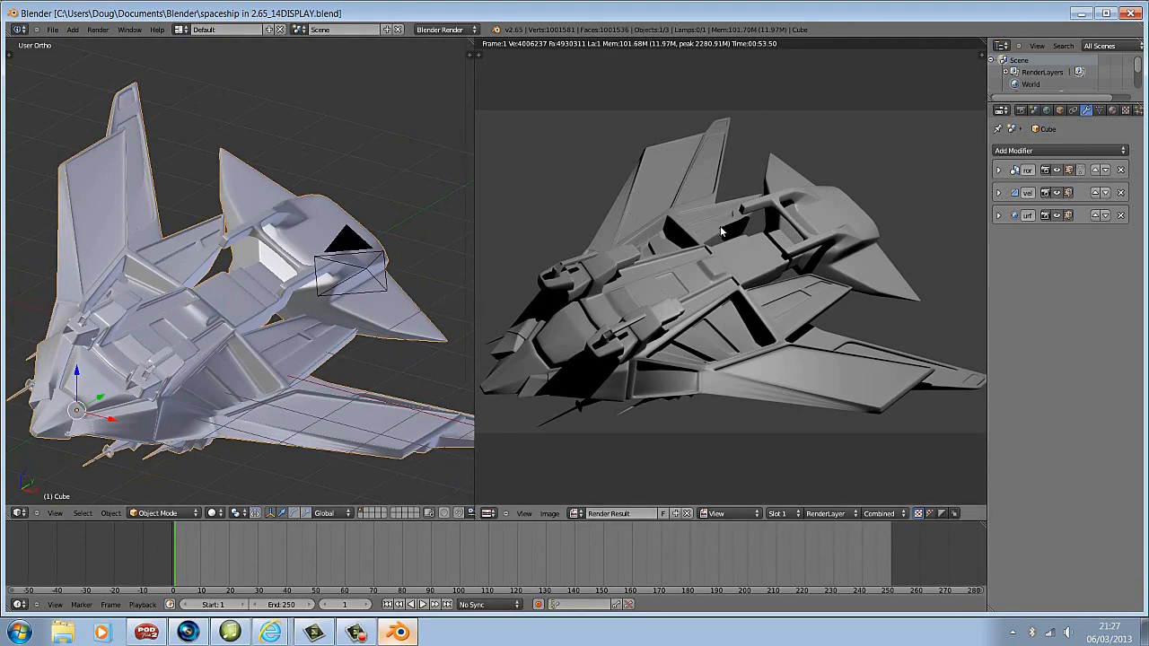
mouse_move(378, 331)
middle_mouse_down()
mouse_move(339, 332)
mouse_move(329, 299)
mouse_move(413, 302)
mouse_move(366, 320)
middle_mouse_up()
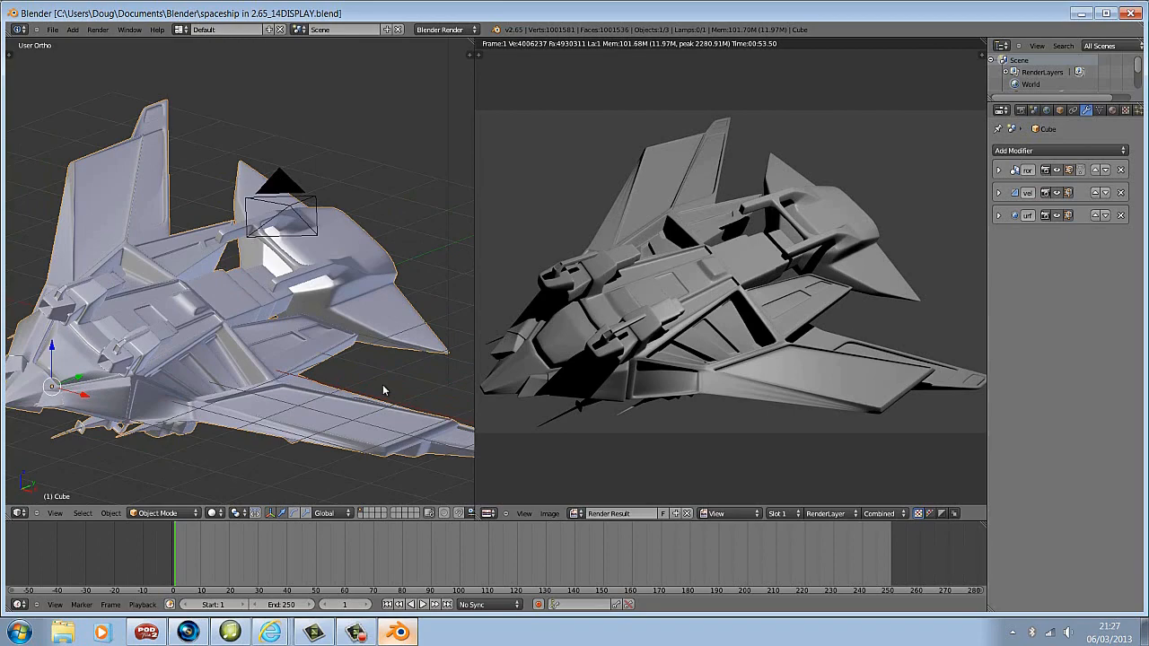
scroll(305, 310, "up", 4)
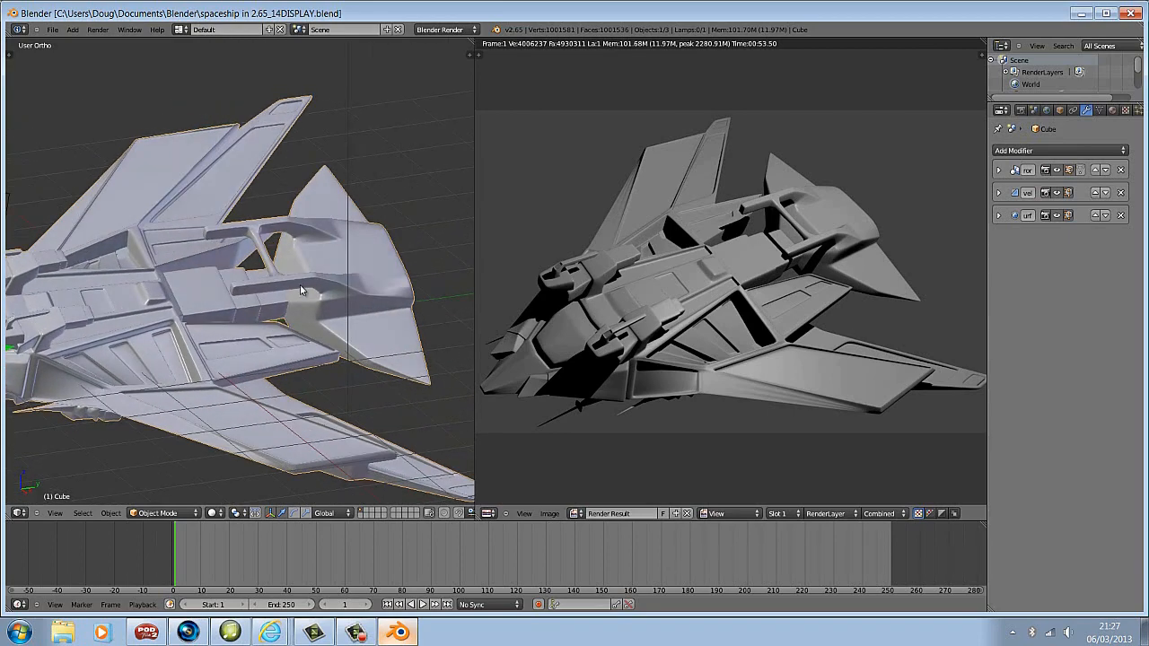
- Examine the hull, wing and gun details in an enlarged 3D view, and inspect the underside in the normal layout
key("ctrl+Up")
middle_click_drag(635, 293, 590, 302)
middle_click_drag(567, 331, 664, 164)
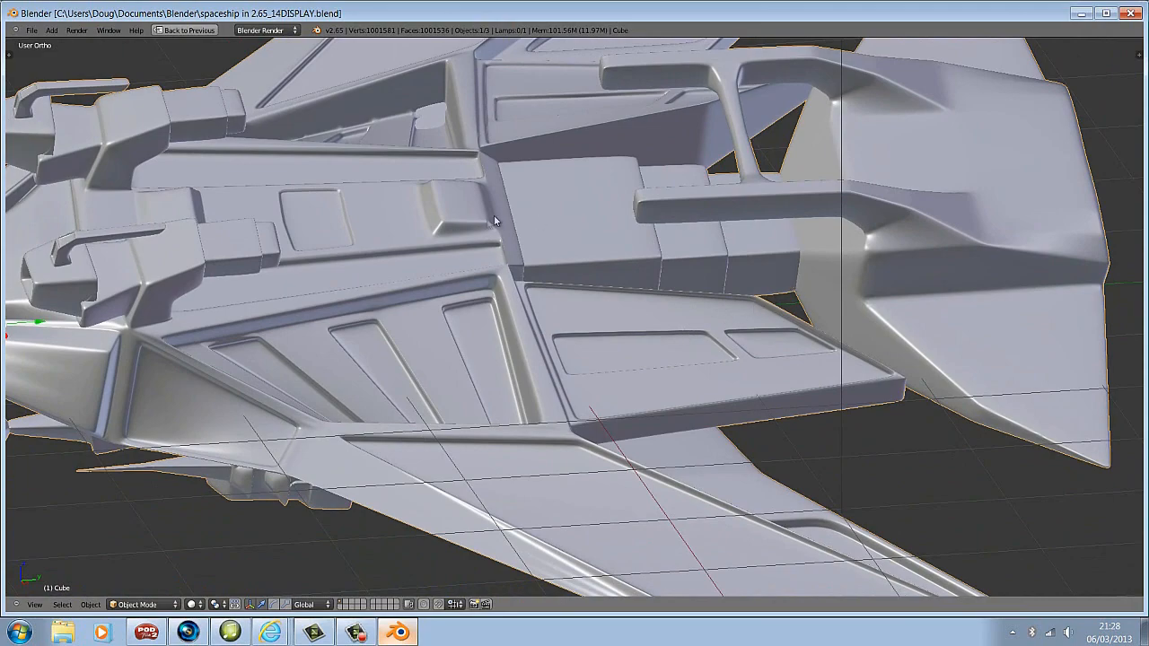
middle_click_drag(749, 305, 849, 307)
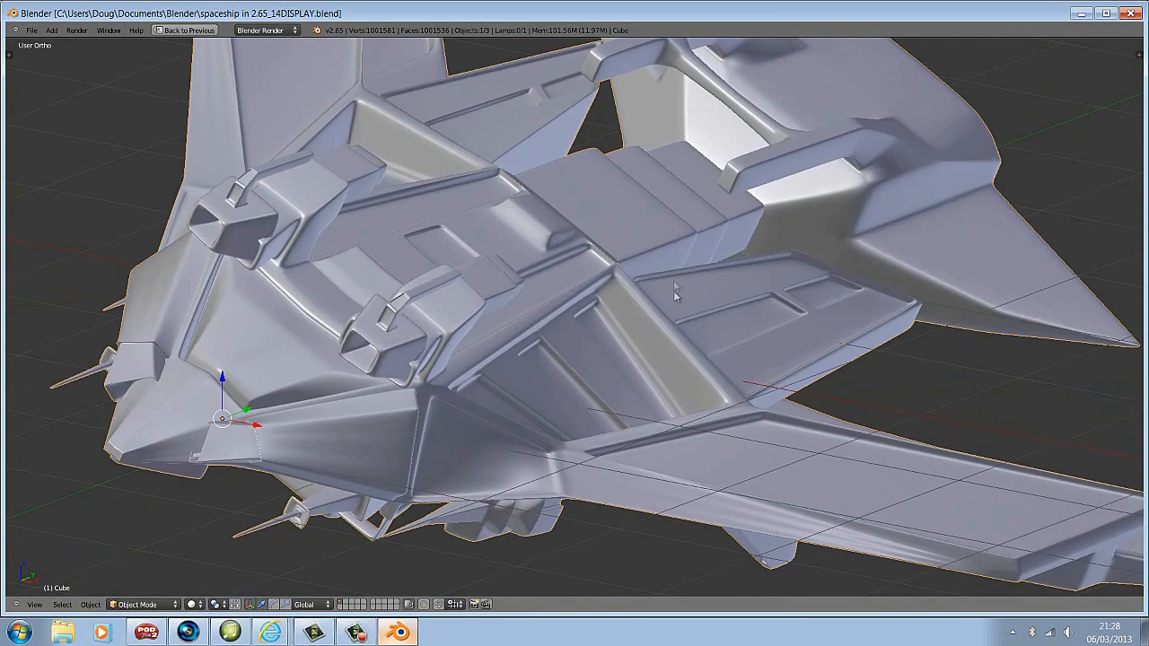
middle_click_drag(661, 354, 792, 364)
key("ctrl+Up")
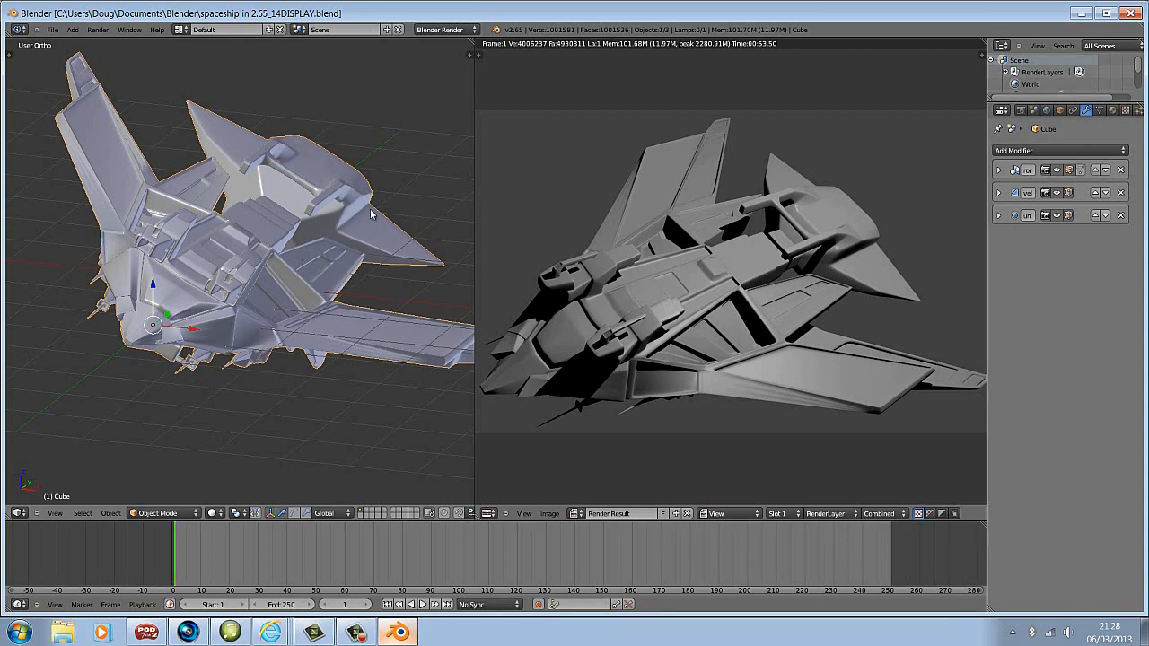
scroll(314, 231, "up", 3)
middle_click_drag(308, 235, 371, 221)
middle_click_drag(254, 345, 309, 340)
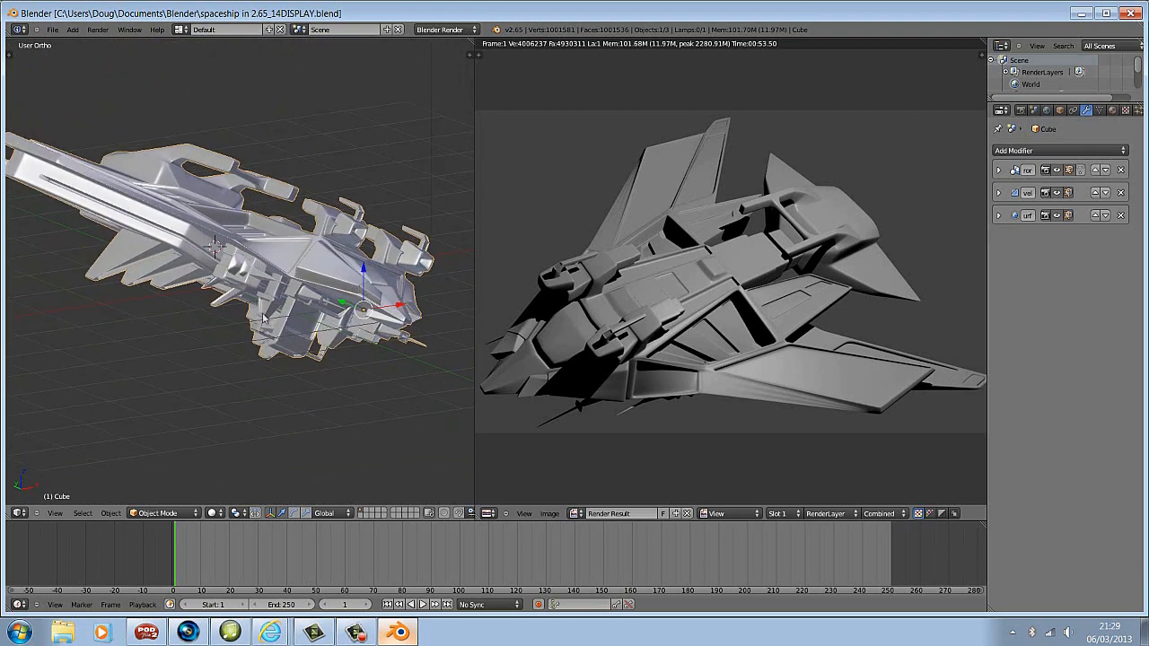
middle_click_drag(203, 225, 111, 216)
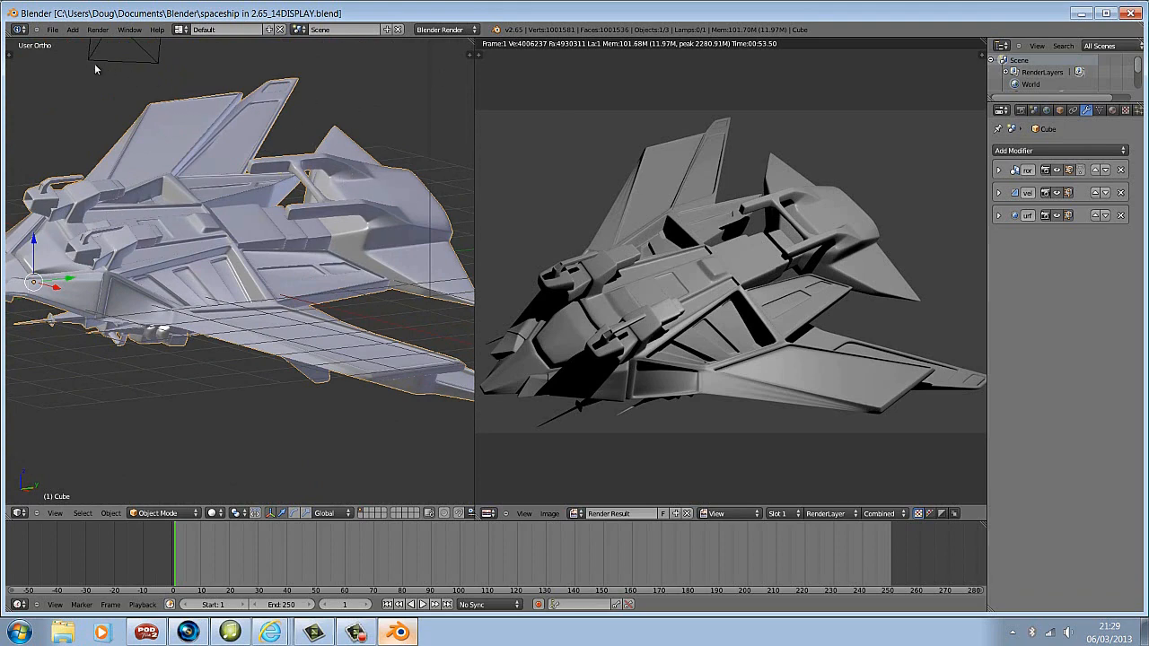
- Start a new file from the default scene
left_click(52, 30)
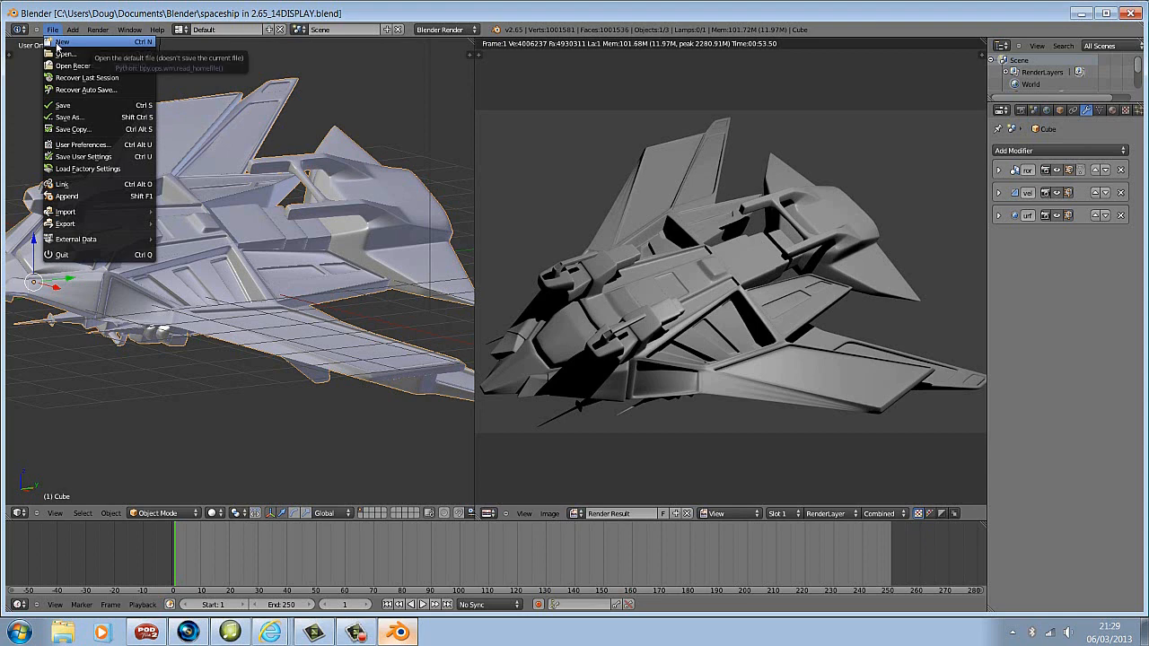
left_click(57, 43)
left_click(50, 51)
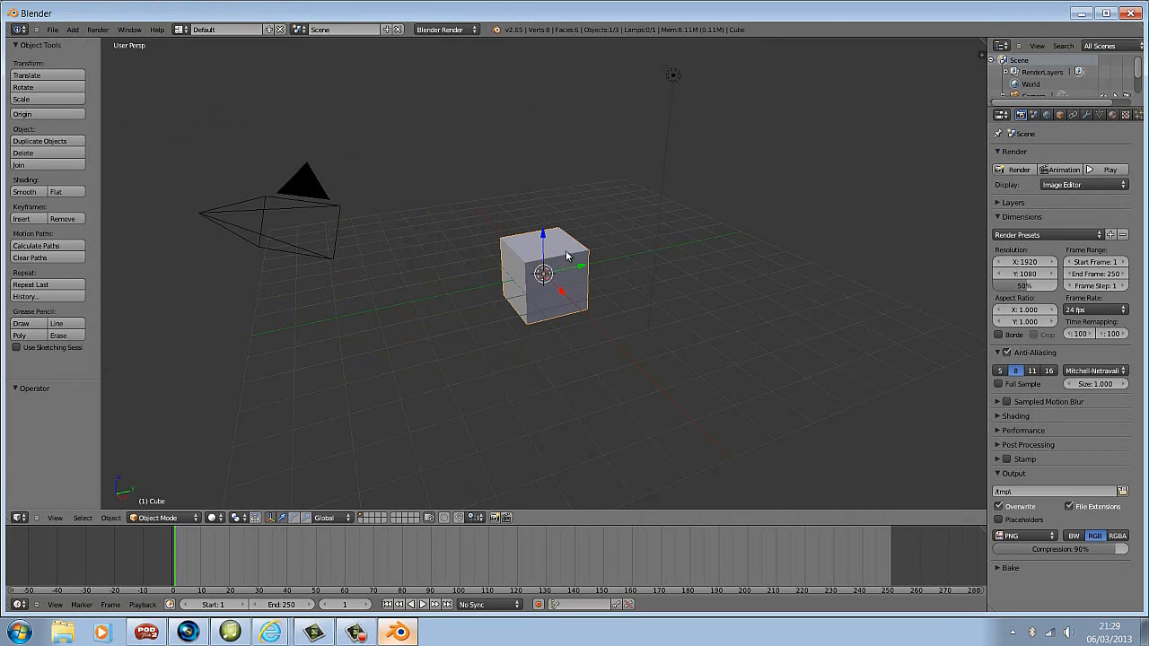
- Raise the default cube about 1.055 units along Z in the right view so its base sits on the grid
key("KP_3")
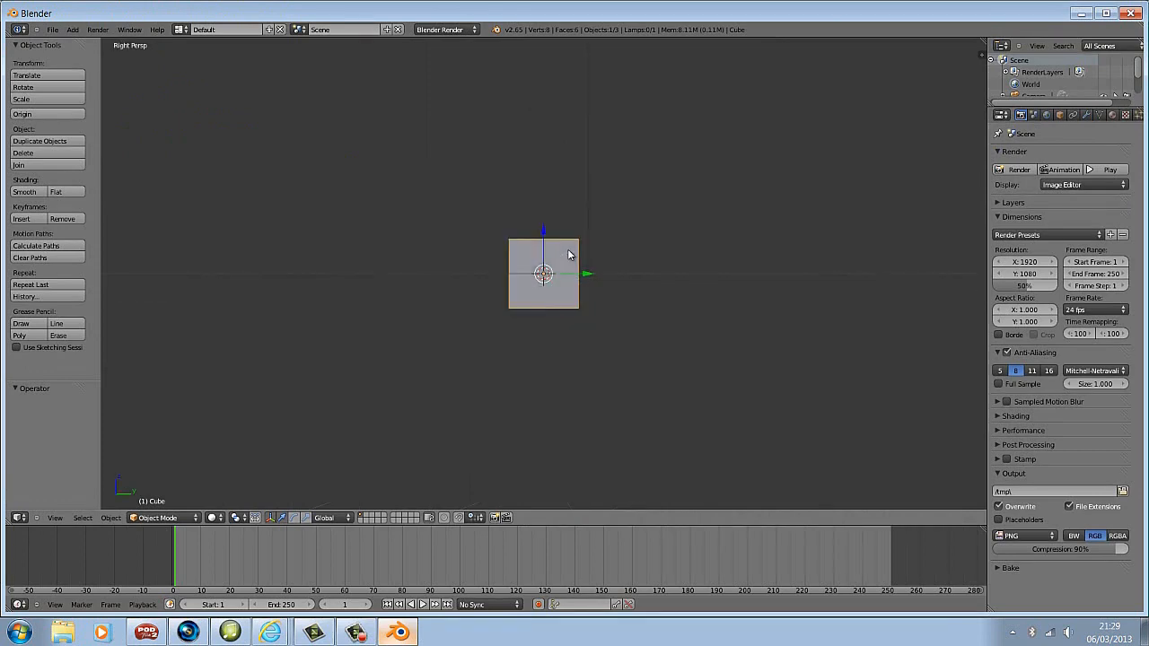
left_click_drag(543, 235, 550, 200)
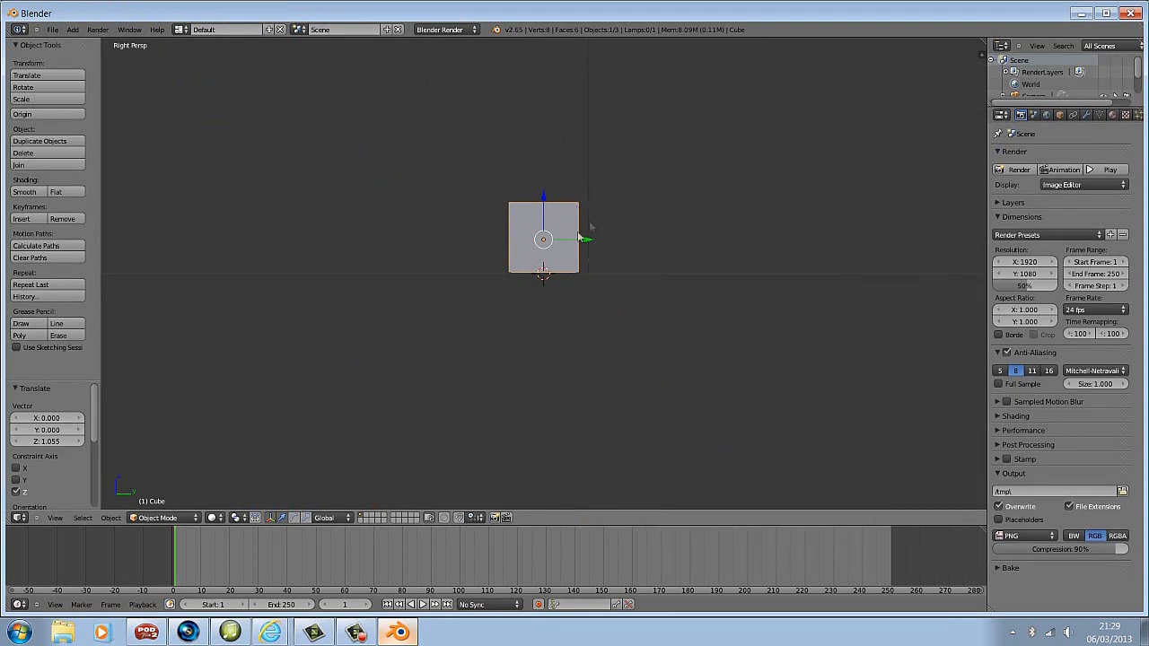
scroll(589, 251, "up", 7)
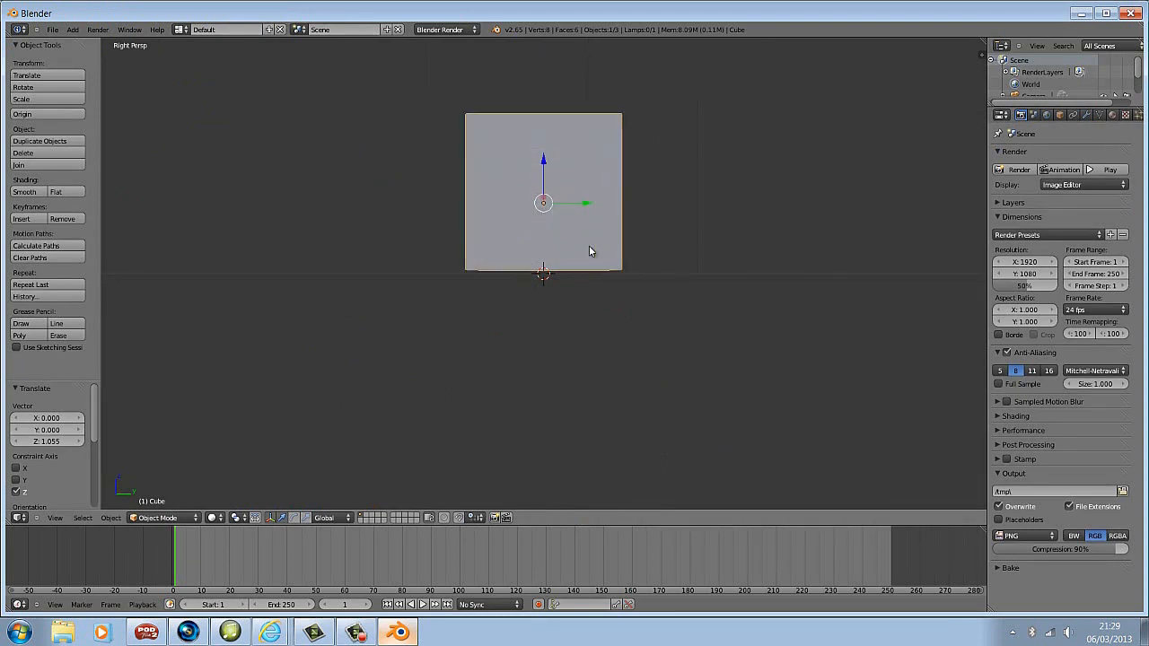
middle_click_drag(636, 164, 793, 335, "shift")
scroll(794, 335, "down", 6)
scroll(733, 337, "up", 1)
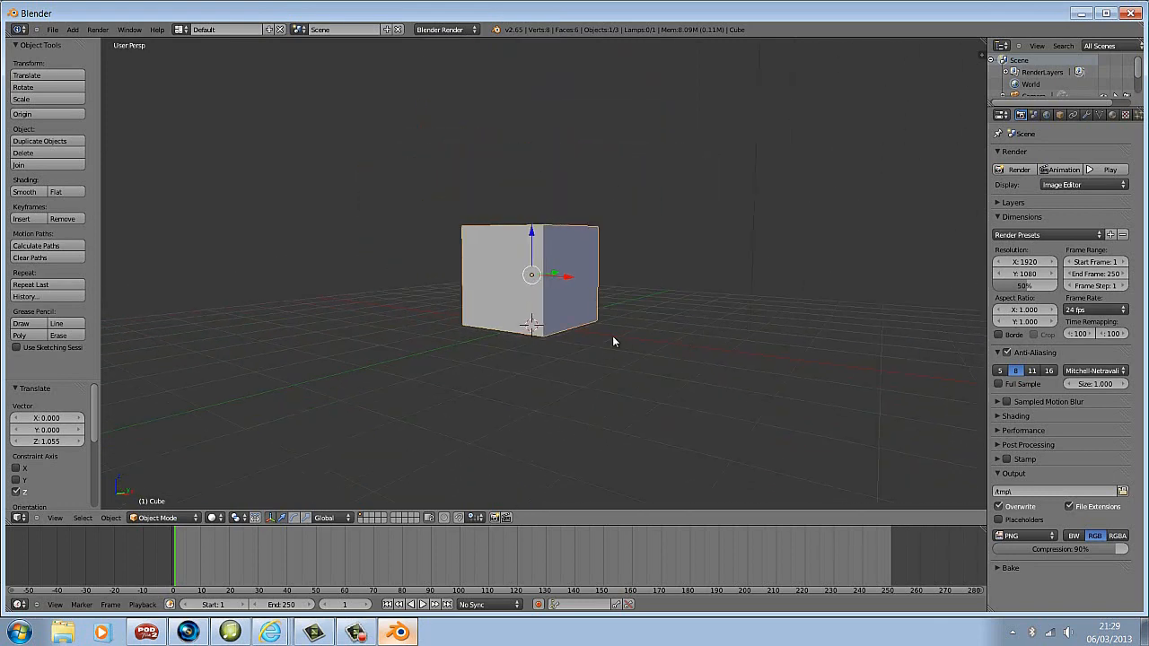
middle_click_drag(605, 323, 557, 369)
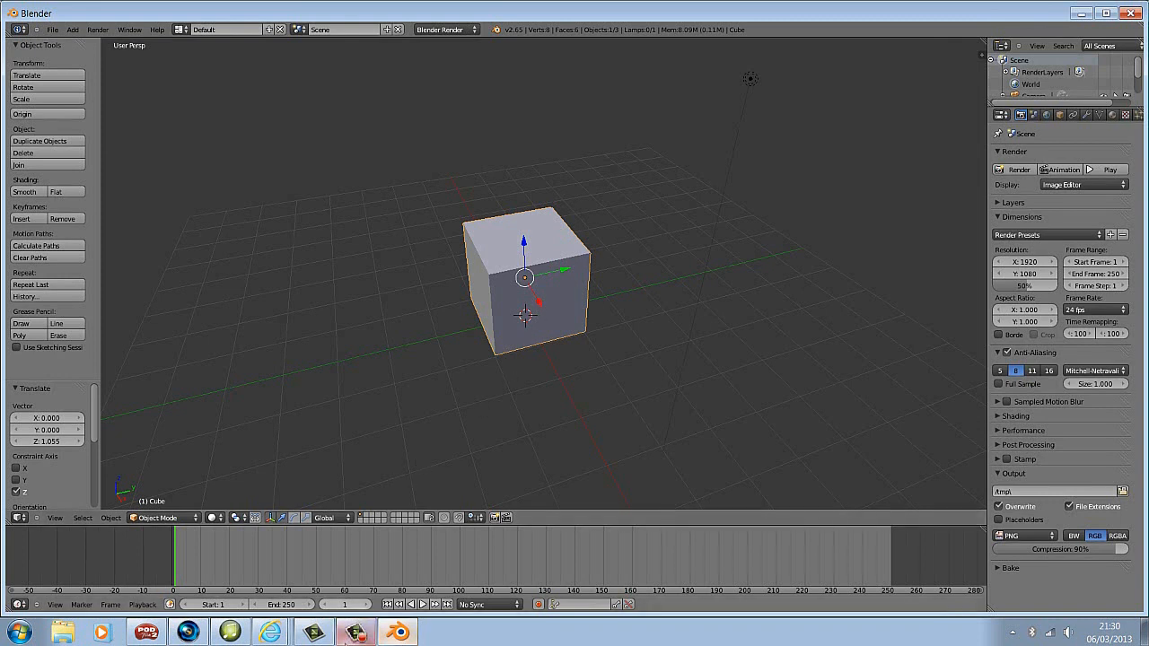
left_click(354, 633)
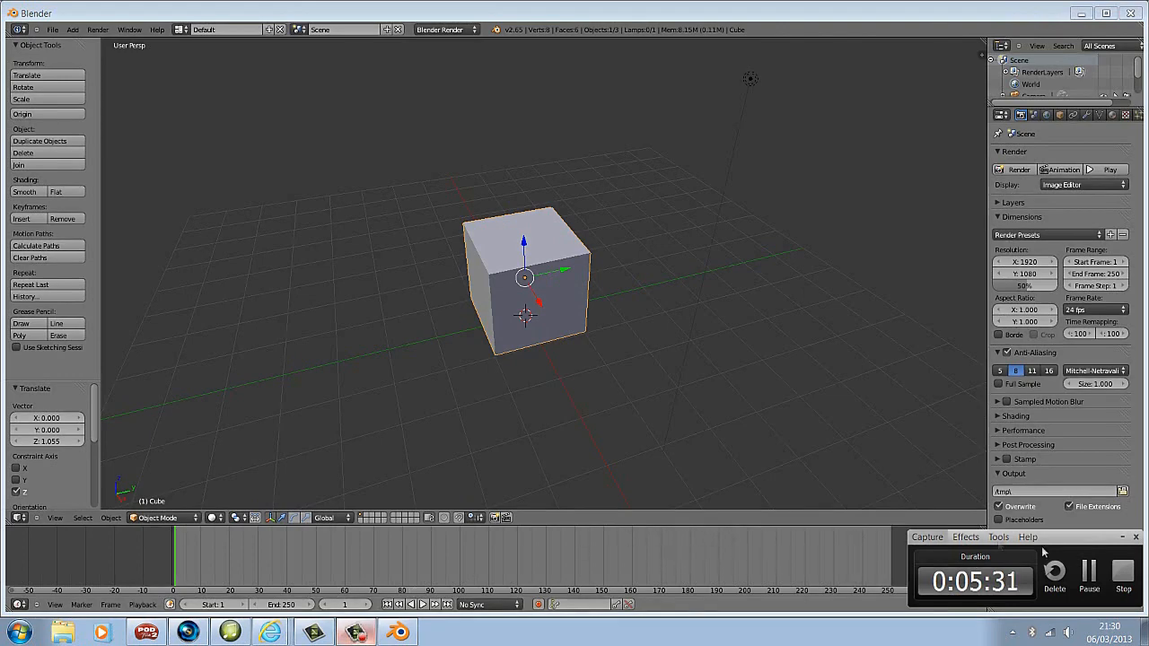
left_click(1124, 538)
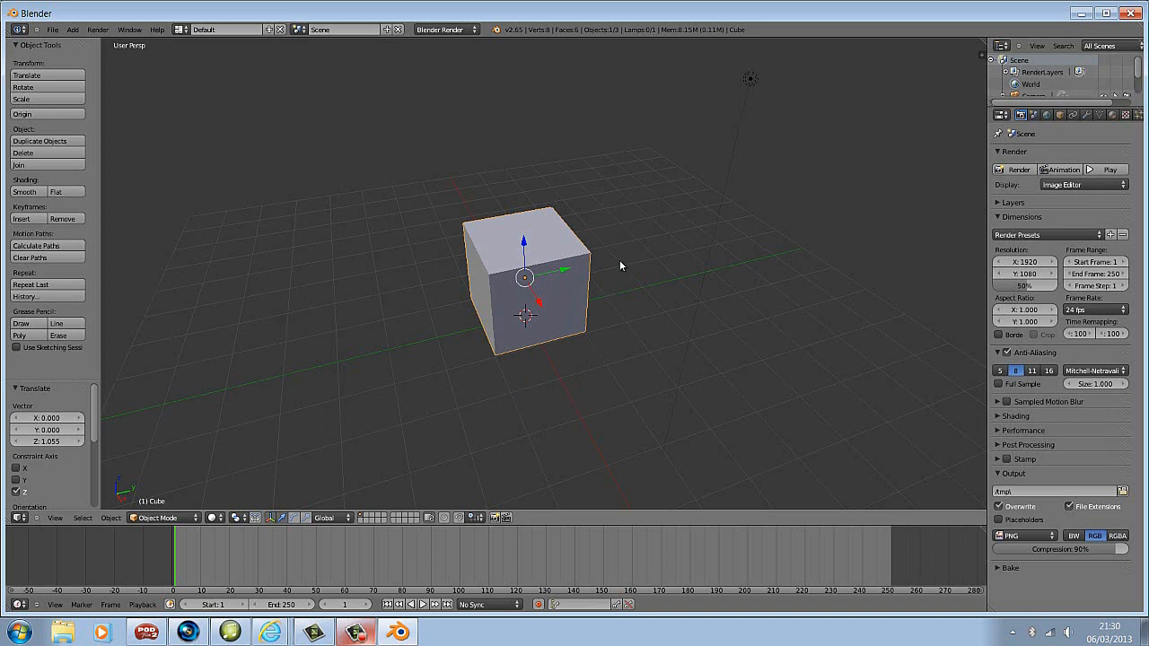
- In the front orthographic view, edit the cube's mesh and add one centred vertical loop cut that splits it into two halves
key("KP_1")
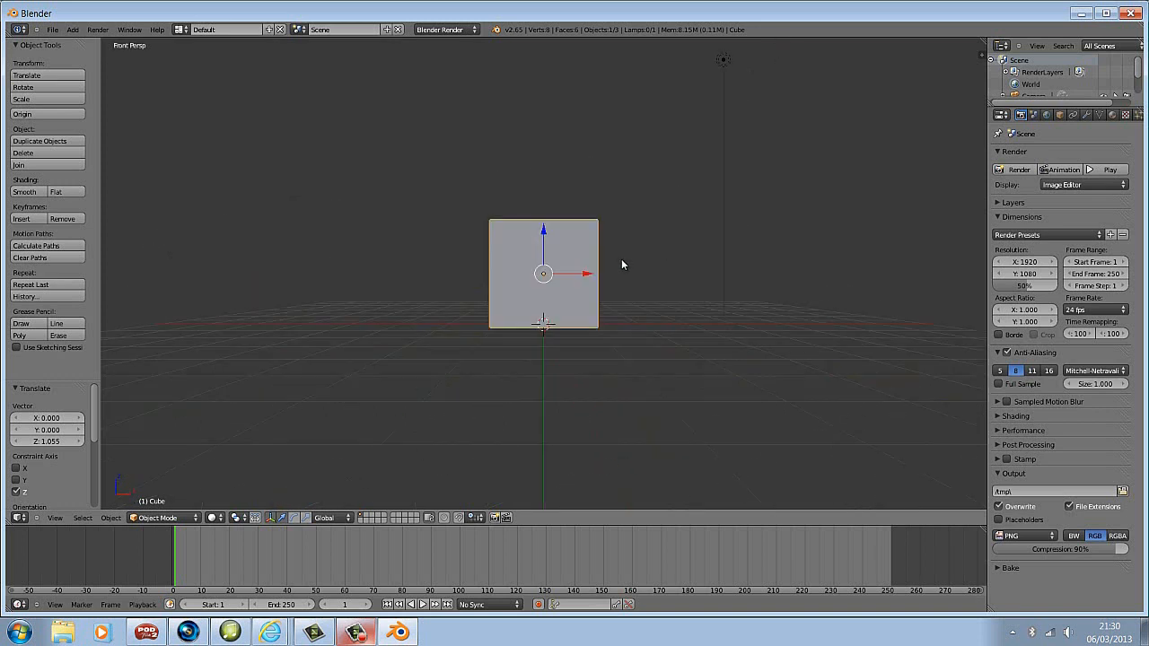
key("KP_5")
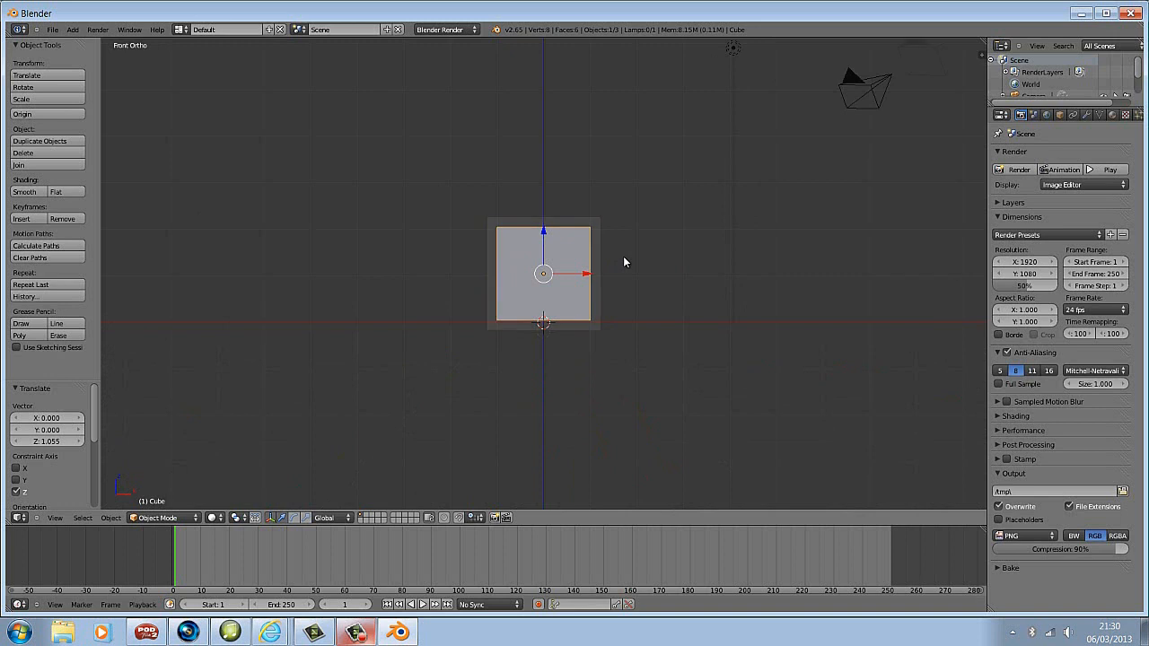
scroll(623, 262, "up", 4)
scroll(625, 261, "up", 1)
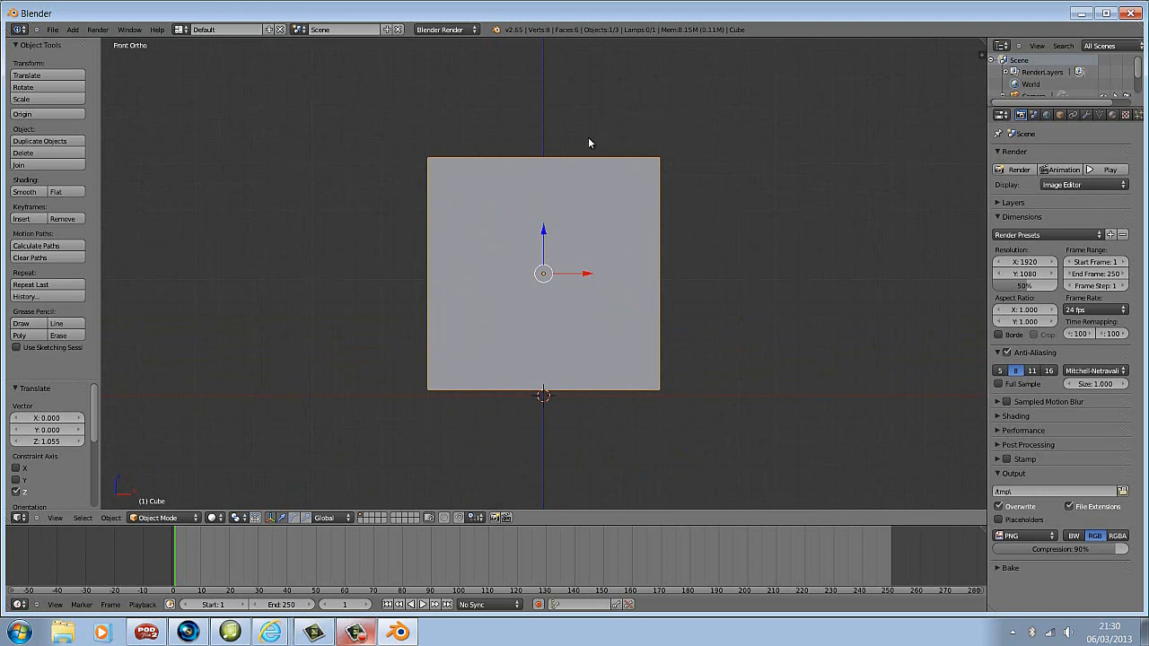
key("Tab")
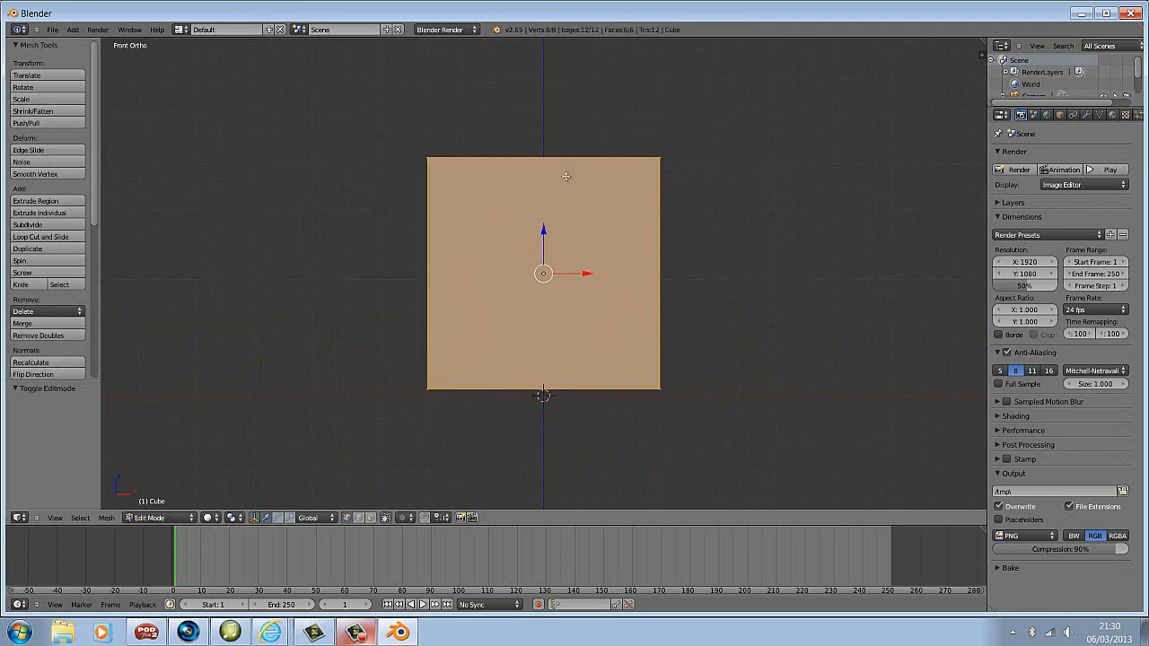
key("a")
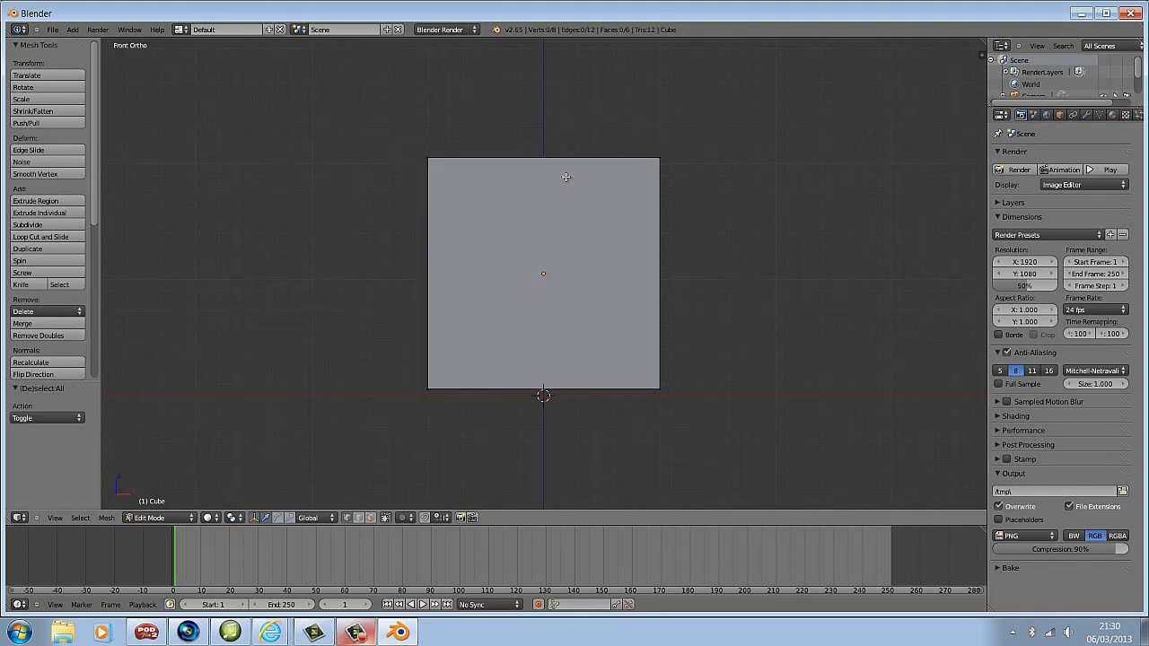
key("ctrl+r")
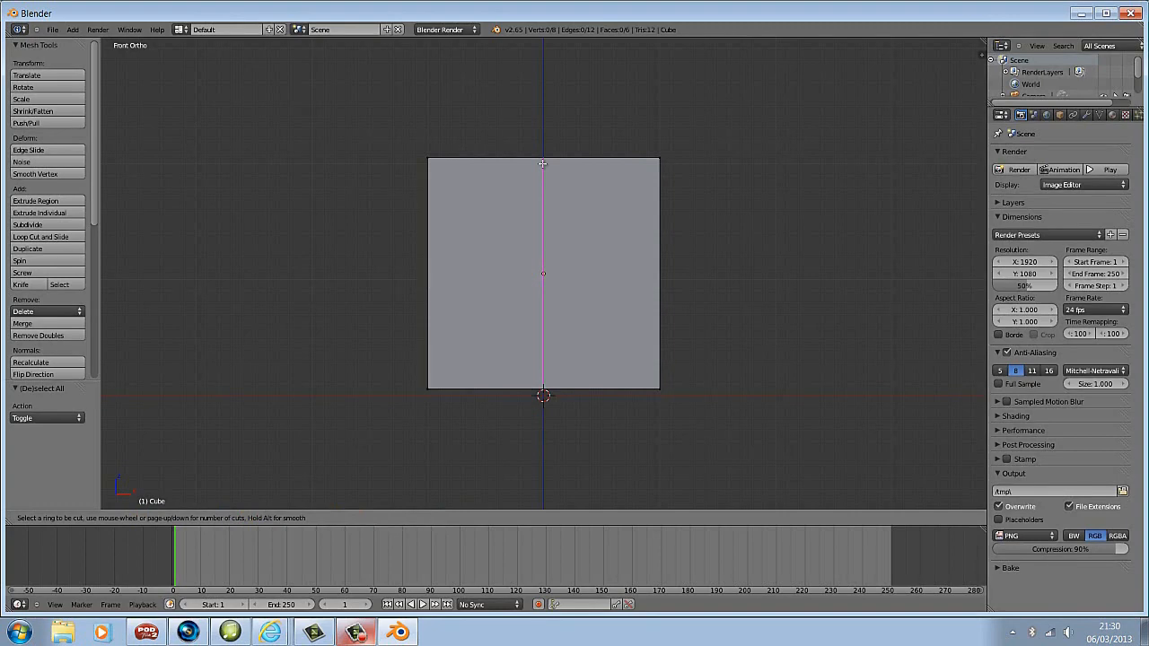
left_click(542, 164)
right_click(542, 163)
middle_click_drag(620, 135, 557, 172)
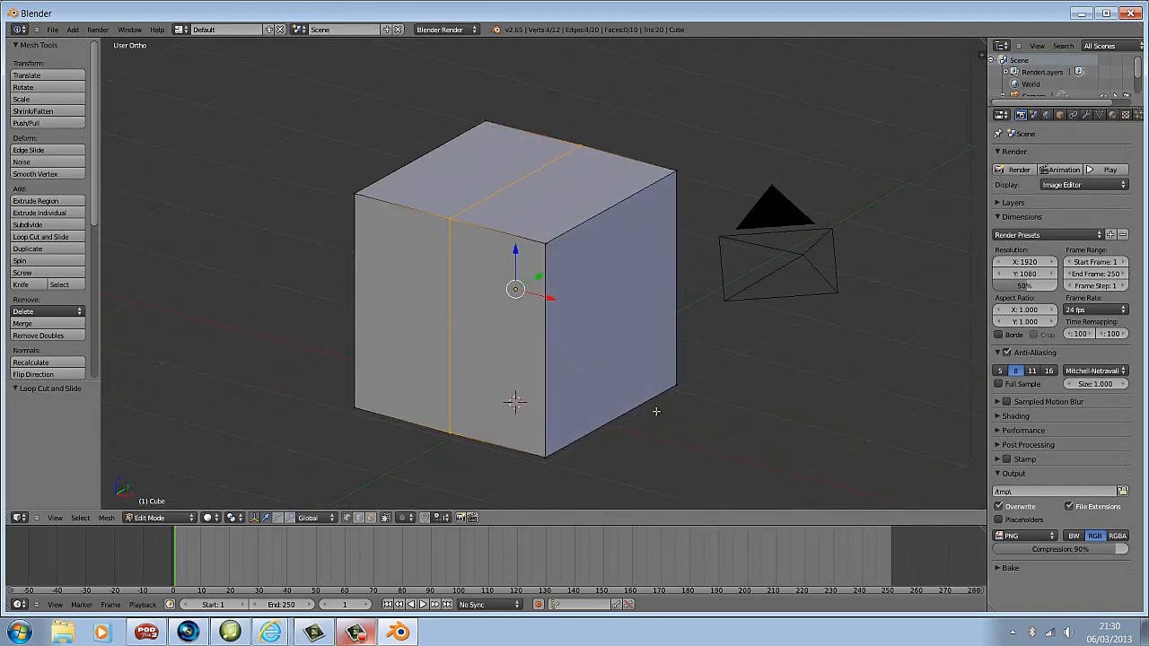
middle_click_drag(676, 331, 648, 287)
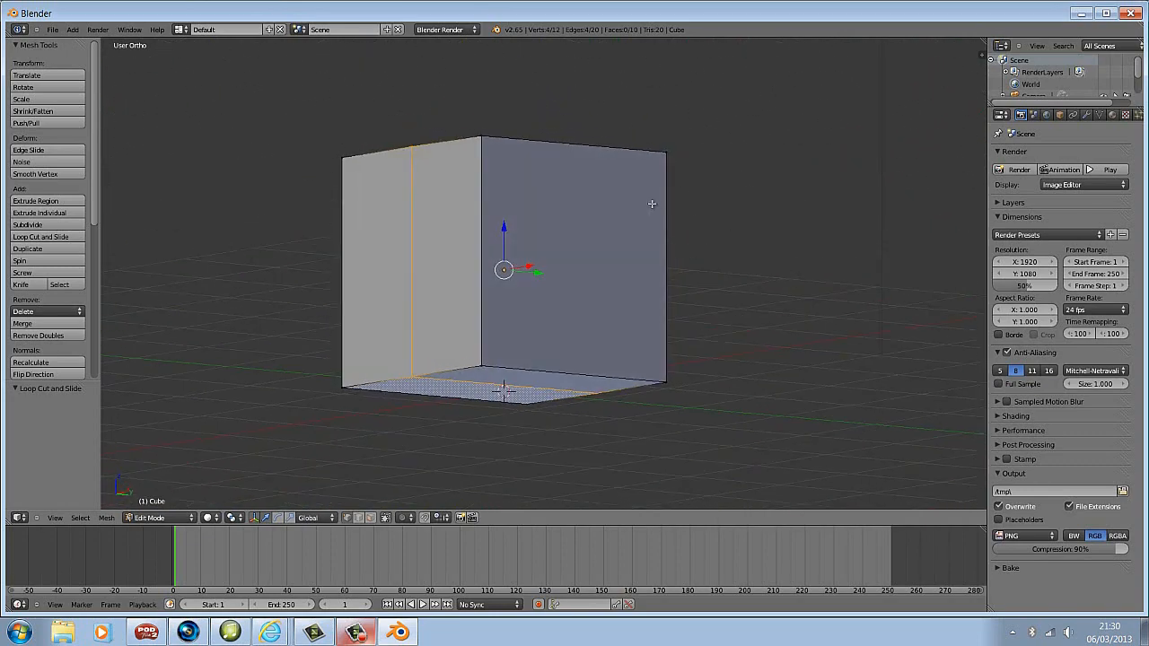
middle_click_drag(533, 249, 518, 164)
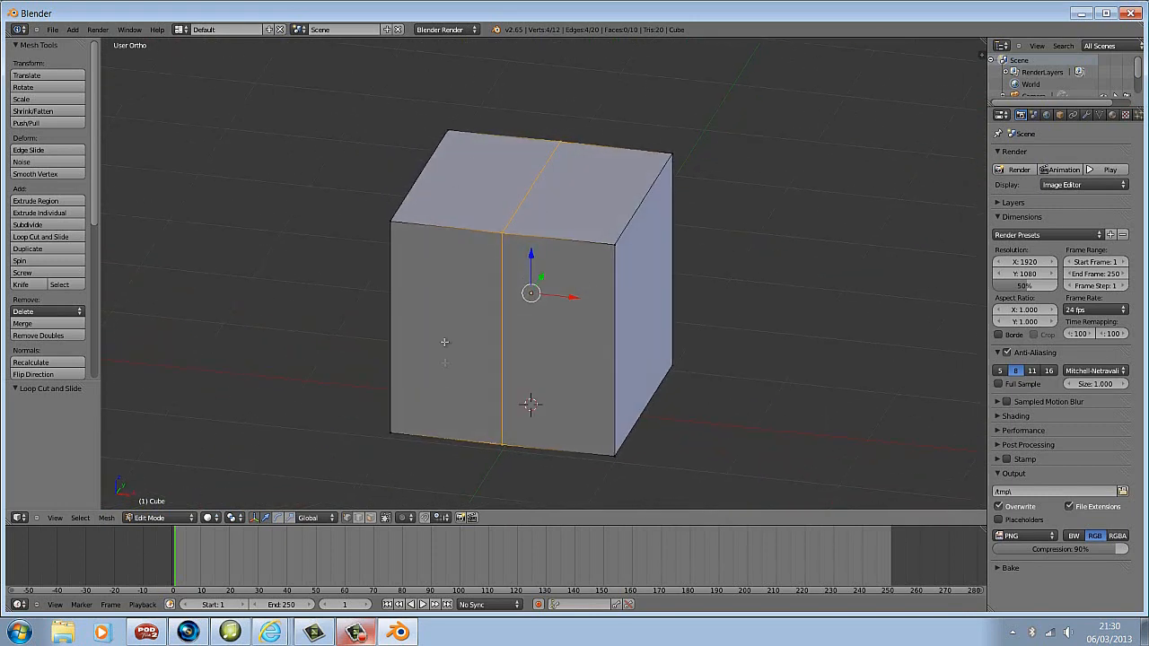
- Try moving a single upper corner vertex on the cube's +X side freely
middle_click_drag(650, 249, 627, 222)
right_click(654, 185)
right_click(444, 213)
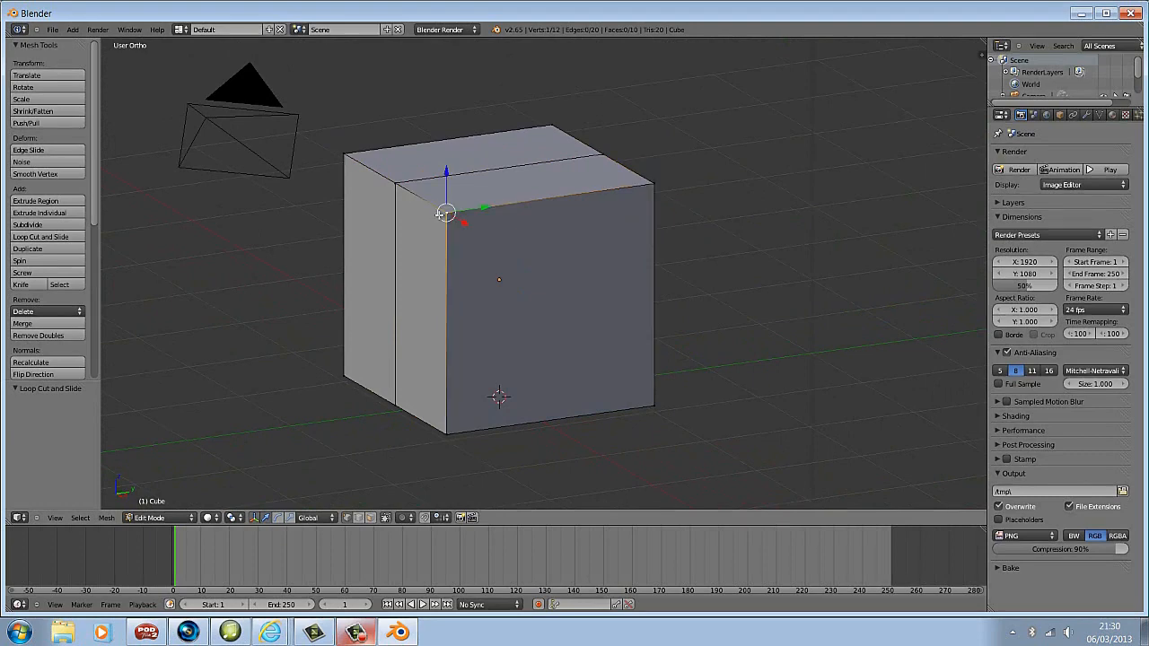
key("g")
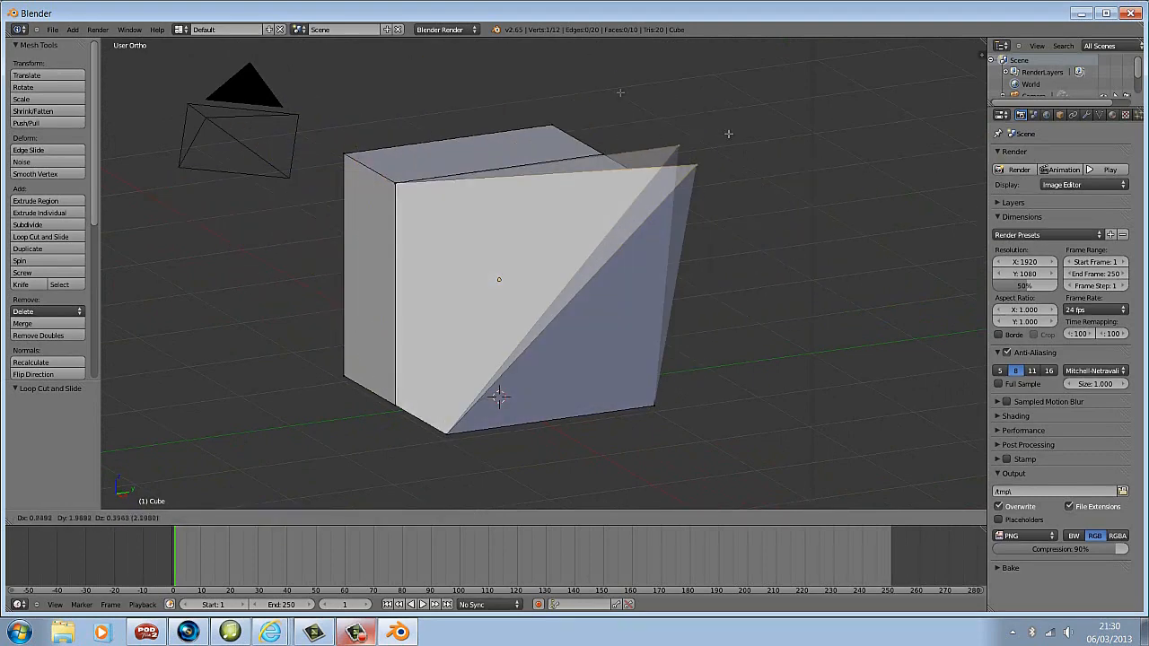
right_click(574, 169)
- Select all four corner vertices of the cube's +X side face one after another
middle_click_drag(598, 226, 503, 252)
middle_click_drag(615, 206, 649, 212)
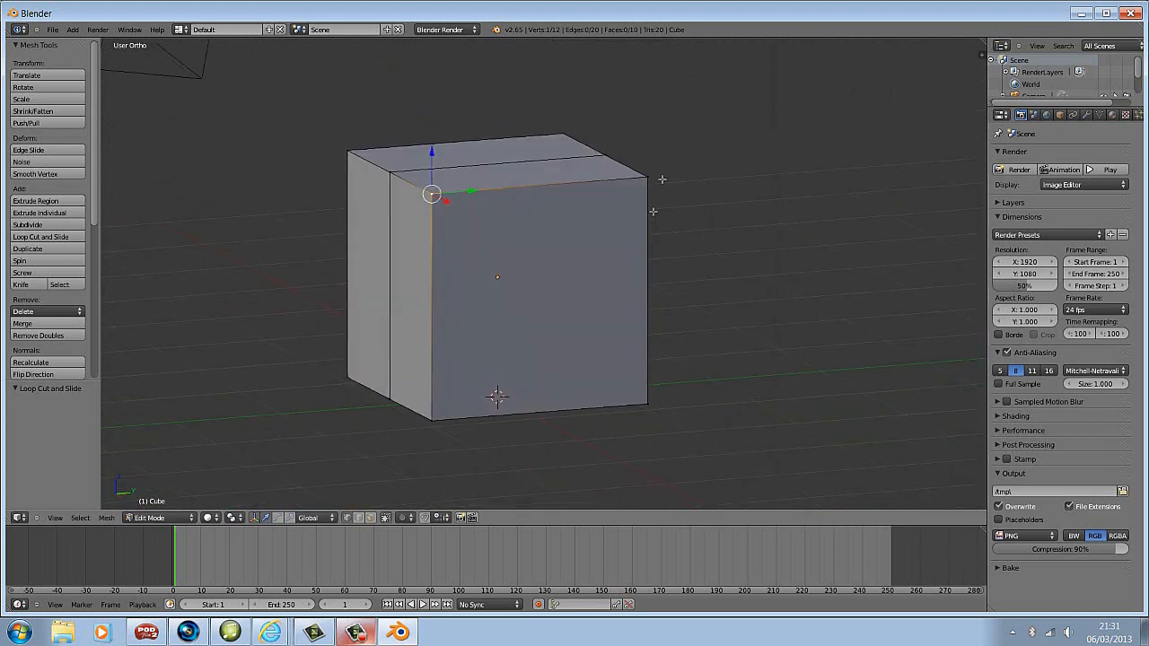
right_click(647, 179, "shift")
right_click(639, 393, "shift")
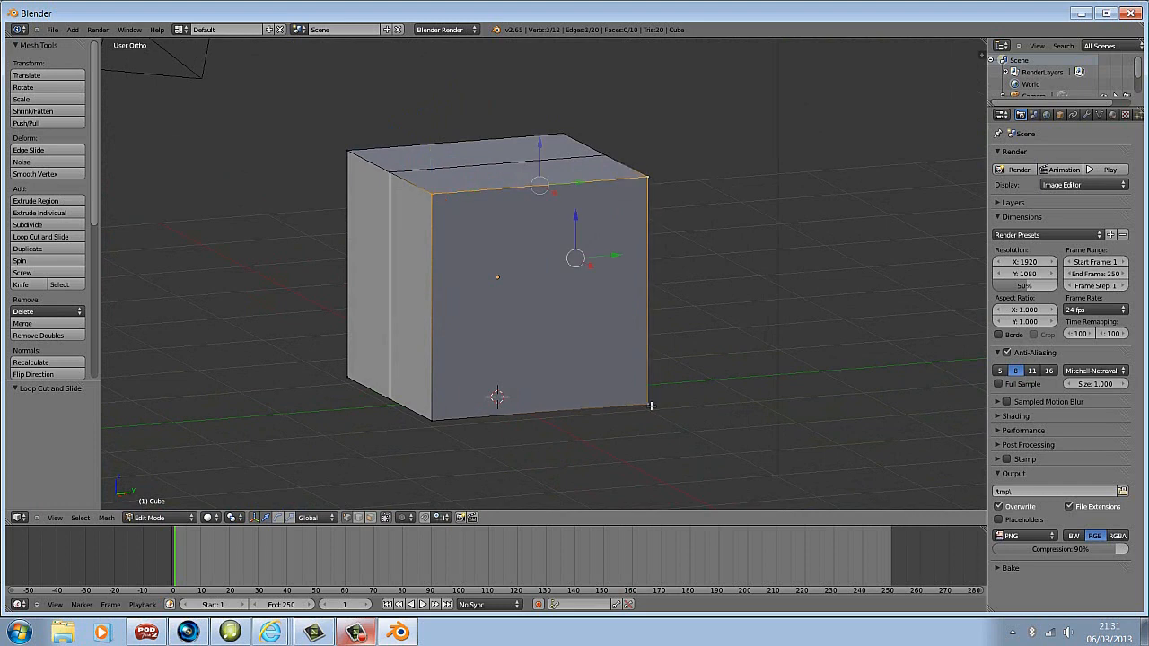
right_click(433, 420, "shift")
middle_click_drag(550, 352, 613, 334)
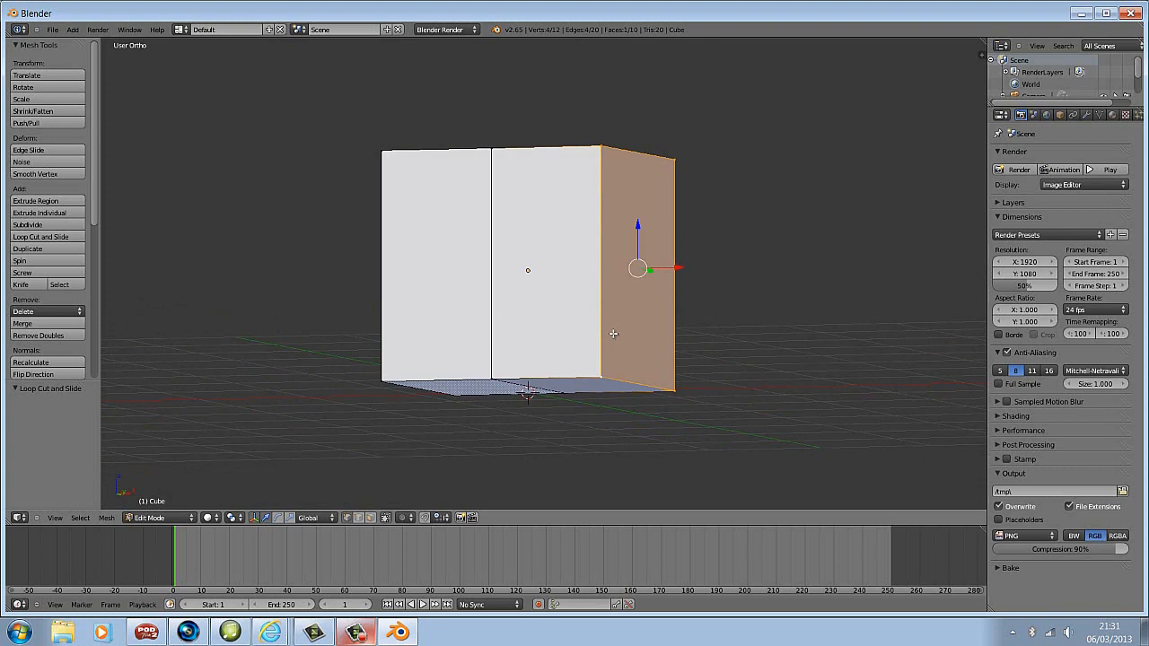
- Clear the selection, box-select the visible vertices on the +X side in the front view, and check the selection from other angles
key("KP_1")
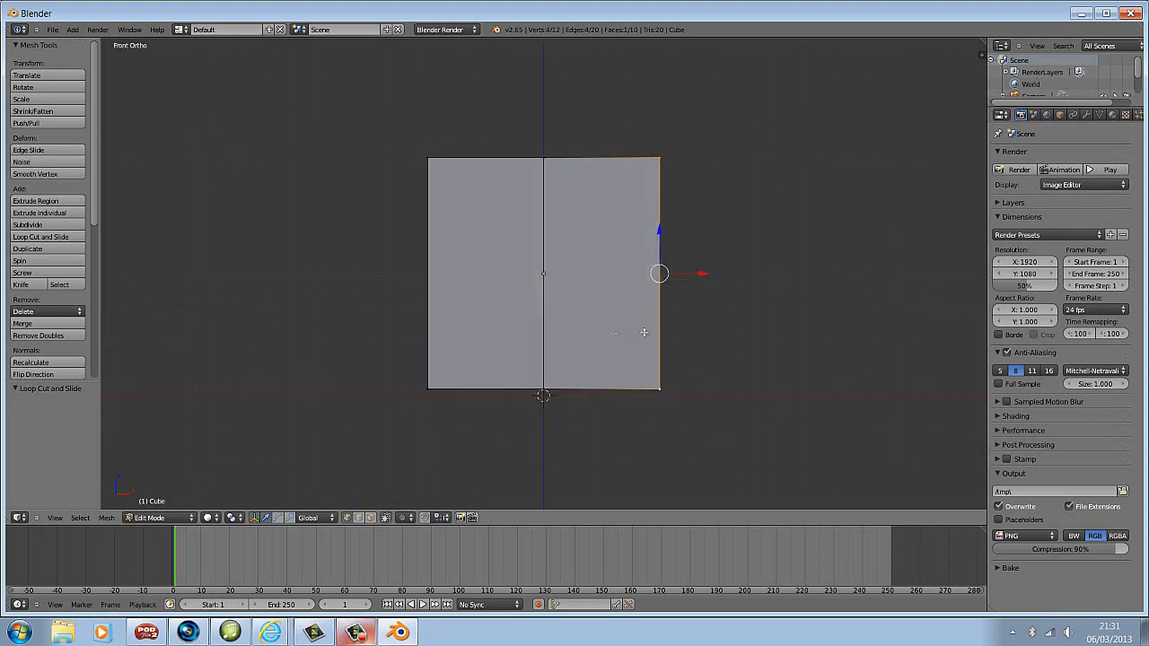
key("a")
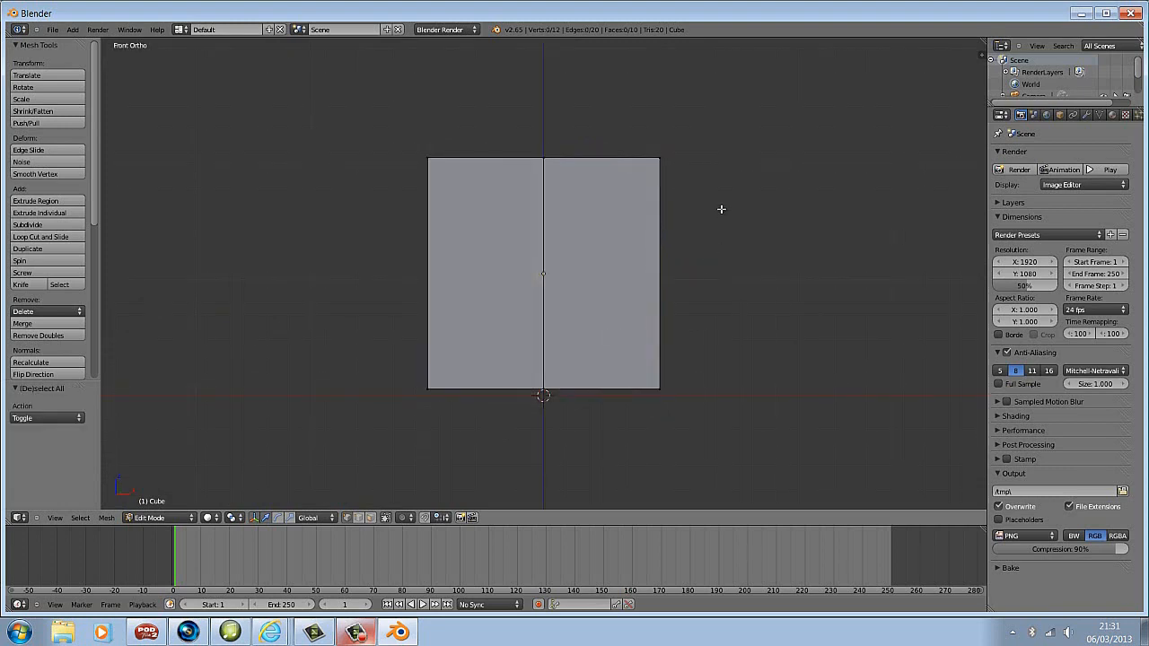
key("b")
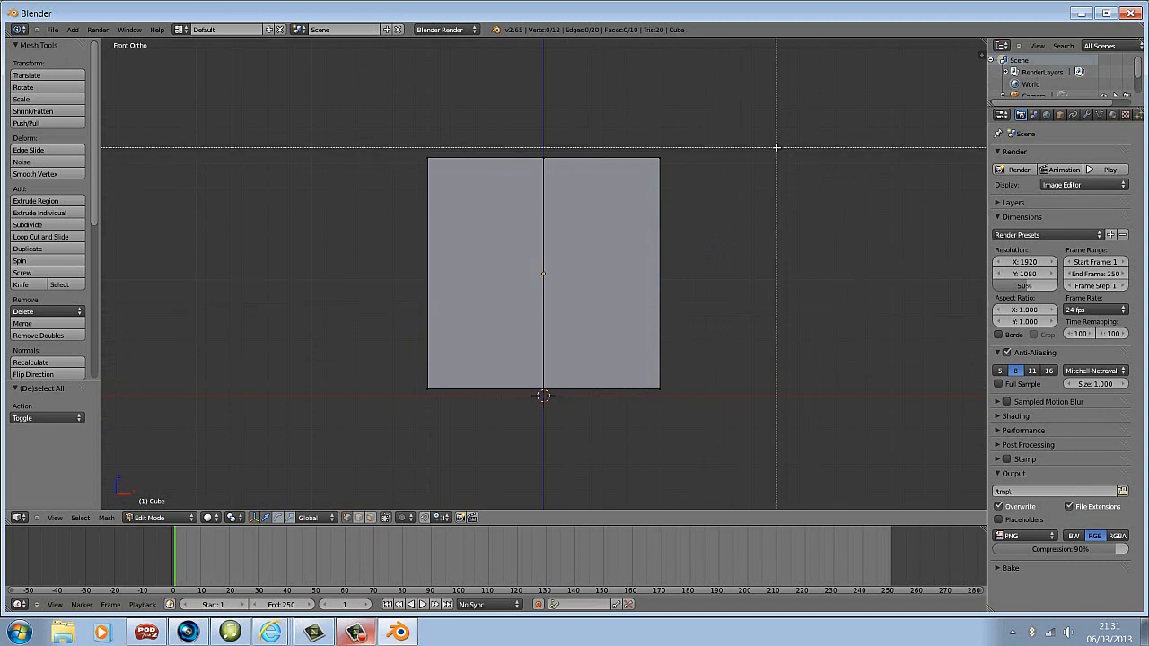
left_click_drag(609, 313, 595, 398)
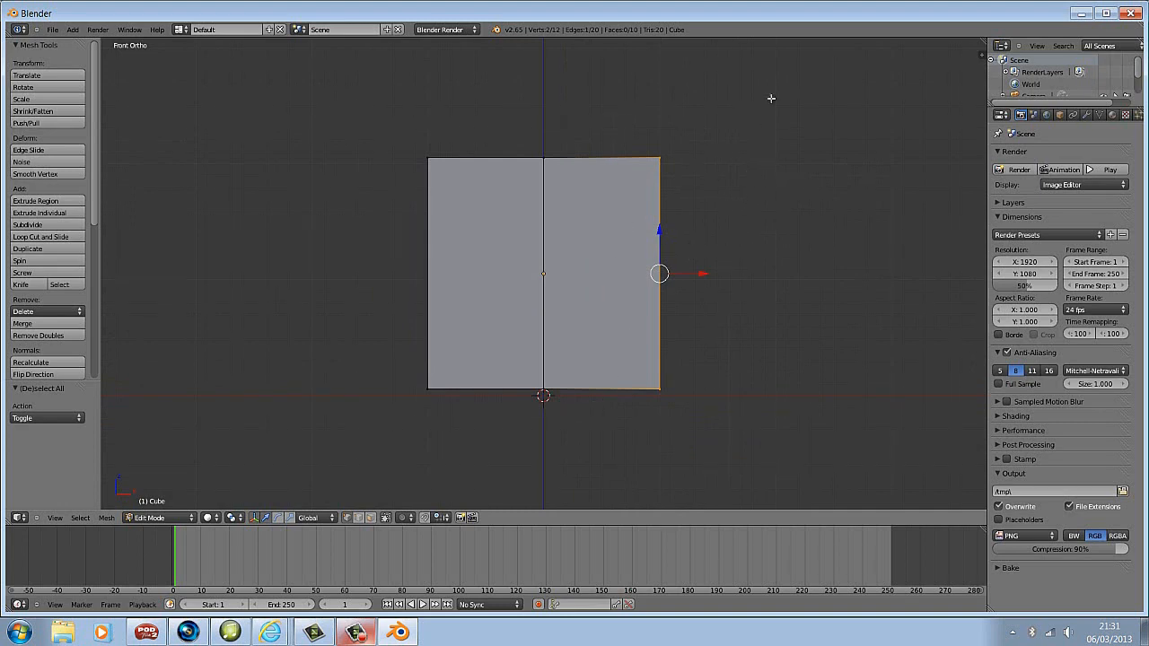
middle_click_drag(746, 228, 516, 164)
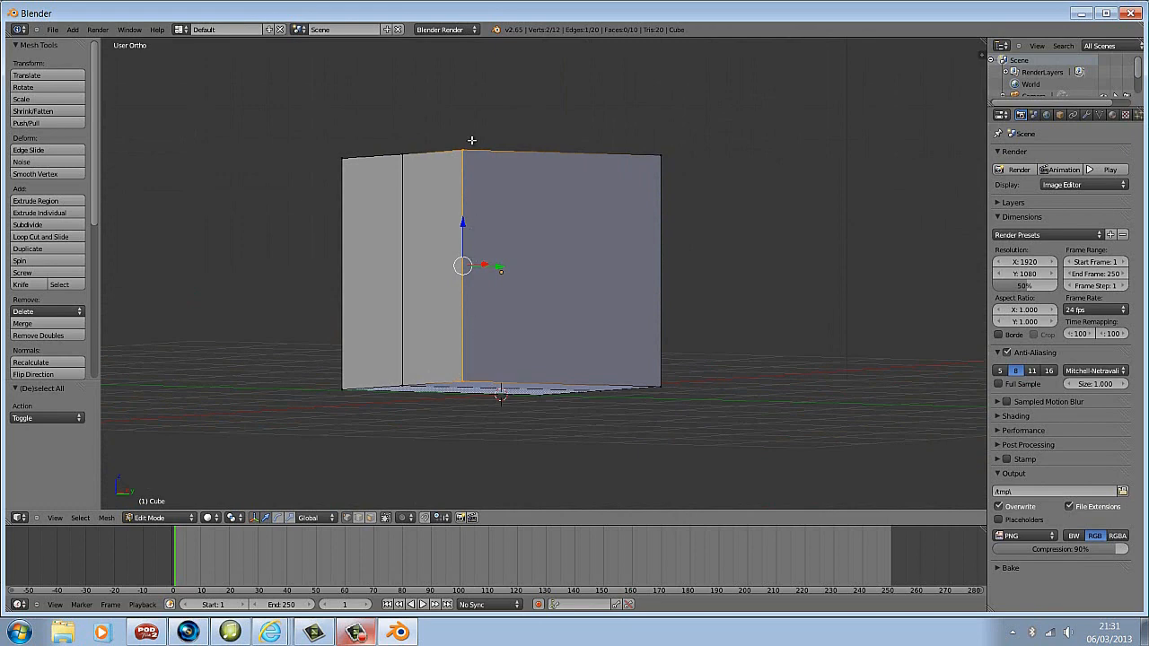
middle_click_drag(471, 328, 545, 288)
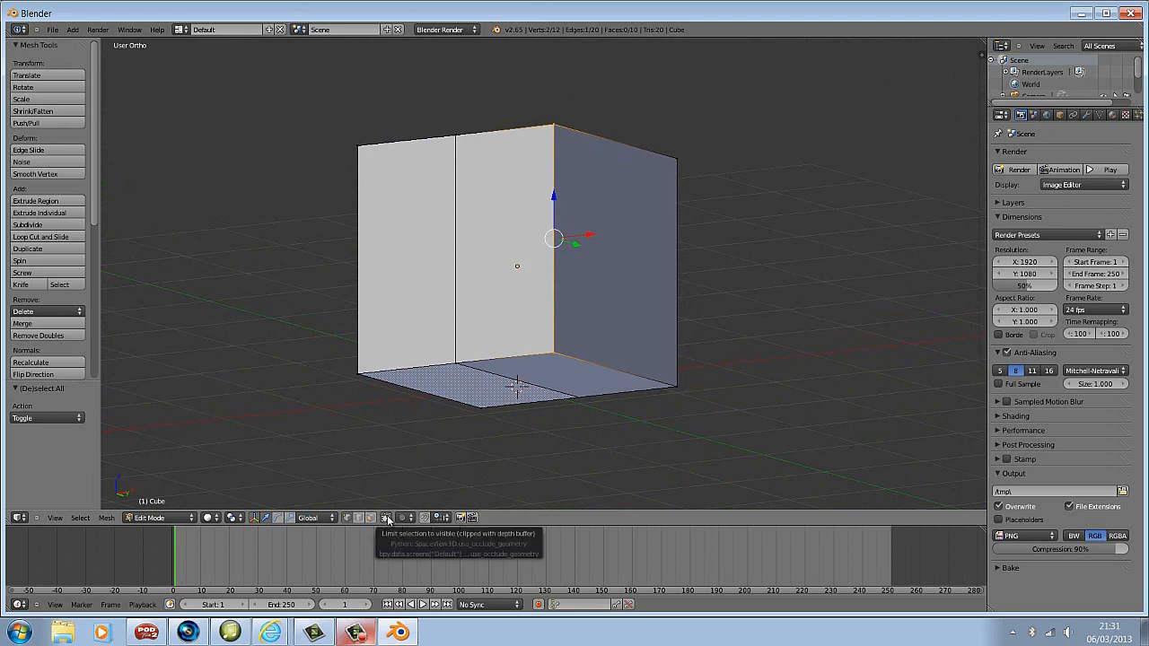
middle_click_drag(606, 235, 607, 264)
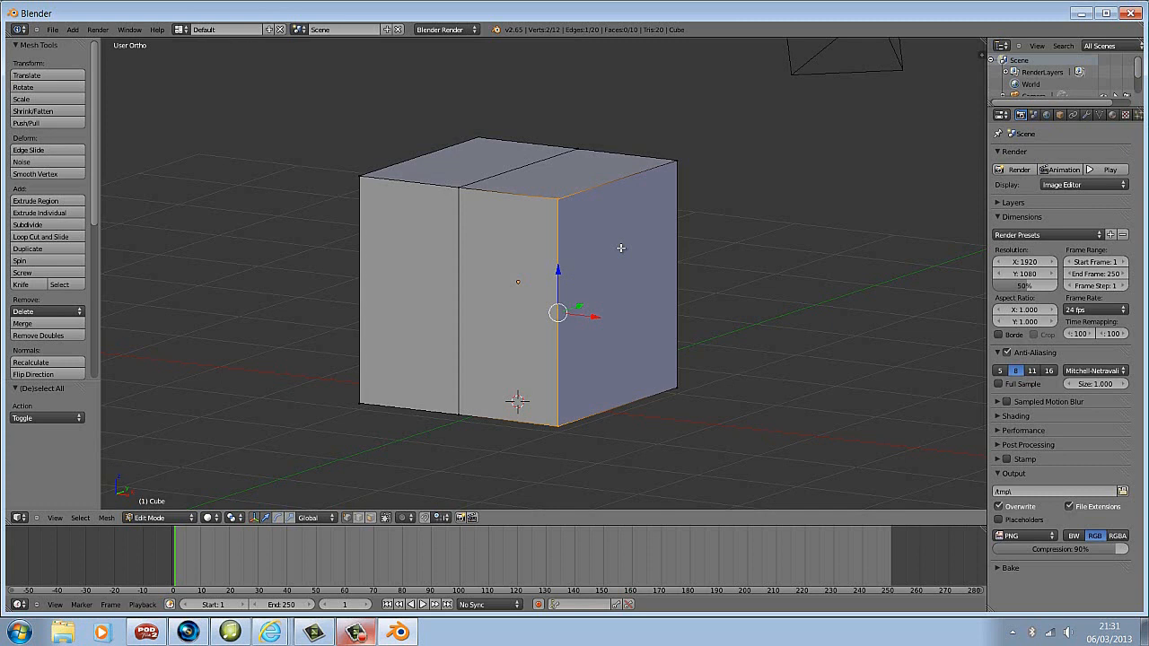
- Clear the selection and turn off limiting selection to visible geometry so the mesh can be selected through
key("KP_1")
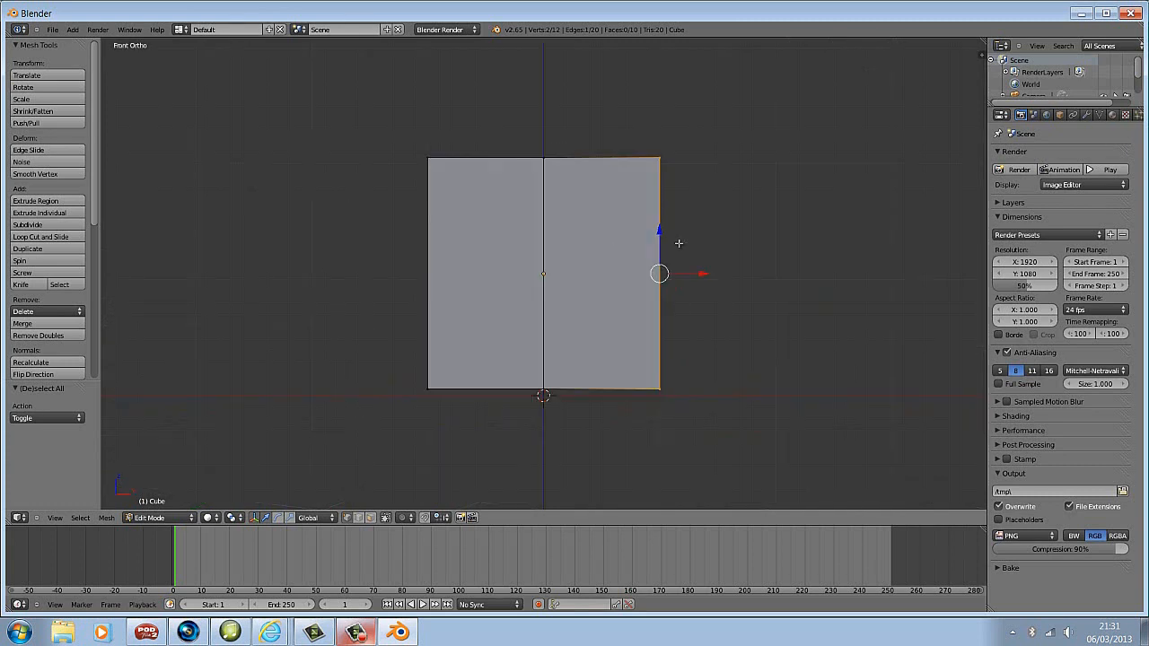
scroll(691, 232, "up", 2)
key("a")
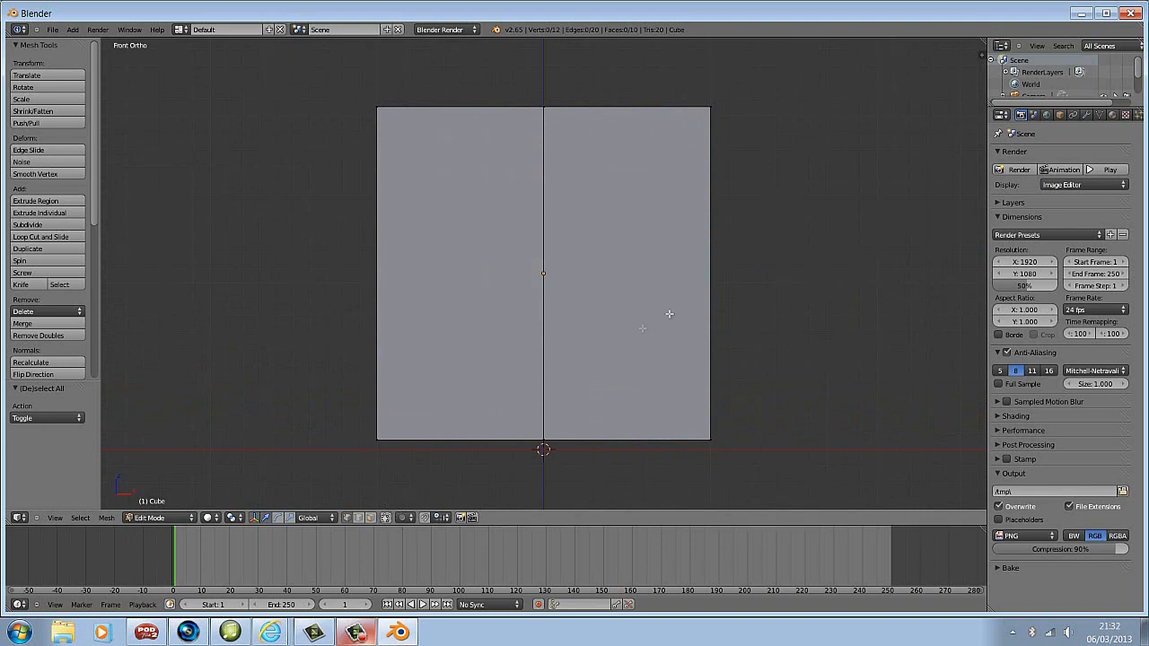
mouse_move(745, 267)
middle_mouse_down()
mouse_move(708, 275)
mouse_move(741, 266)
middle_mouse_up()
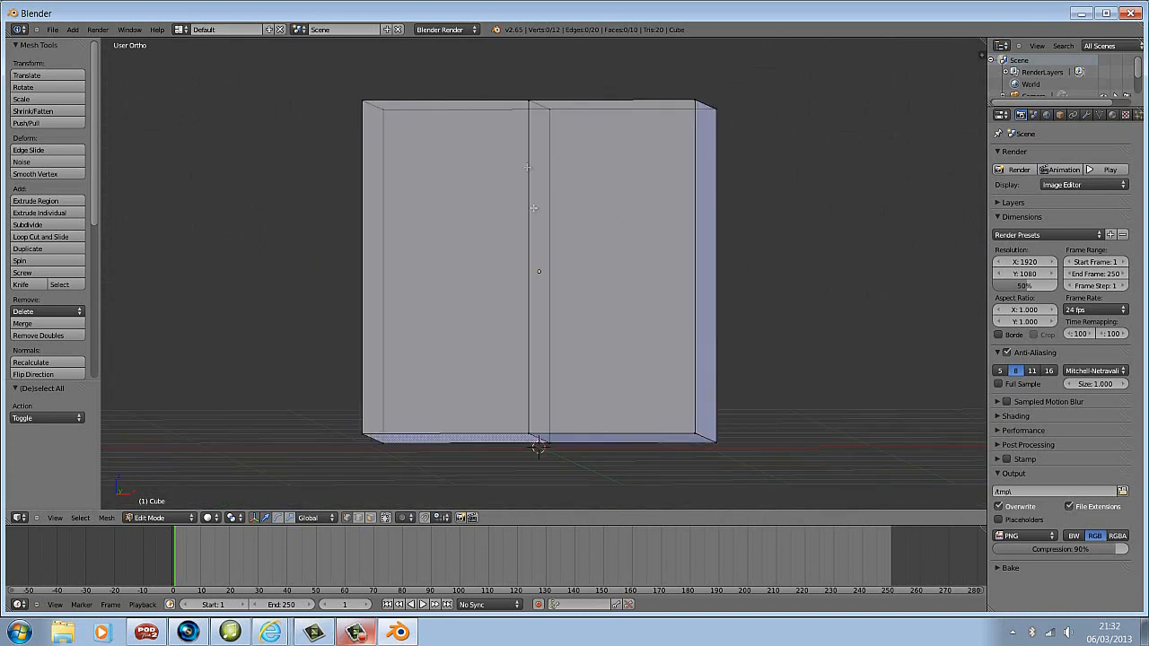
key("KP_1")
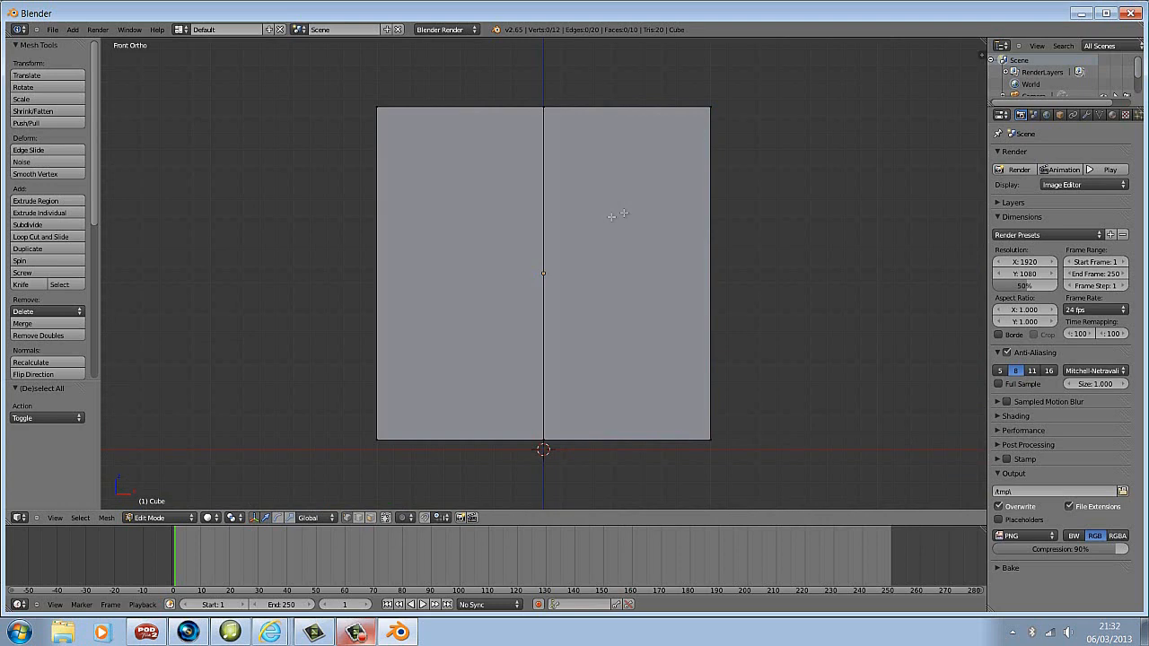
- Box-select all four vertices on the cube's +X side in the front view and delete them as vertices
key("b")
left_click_drag(765, 79, 619, 465)
middle_click_drag(828, 174, 782, 185)
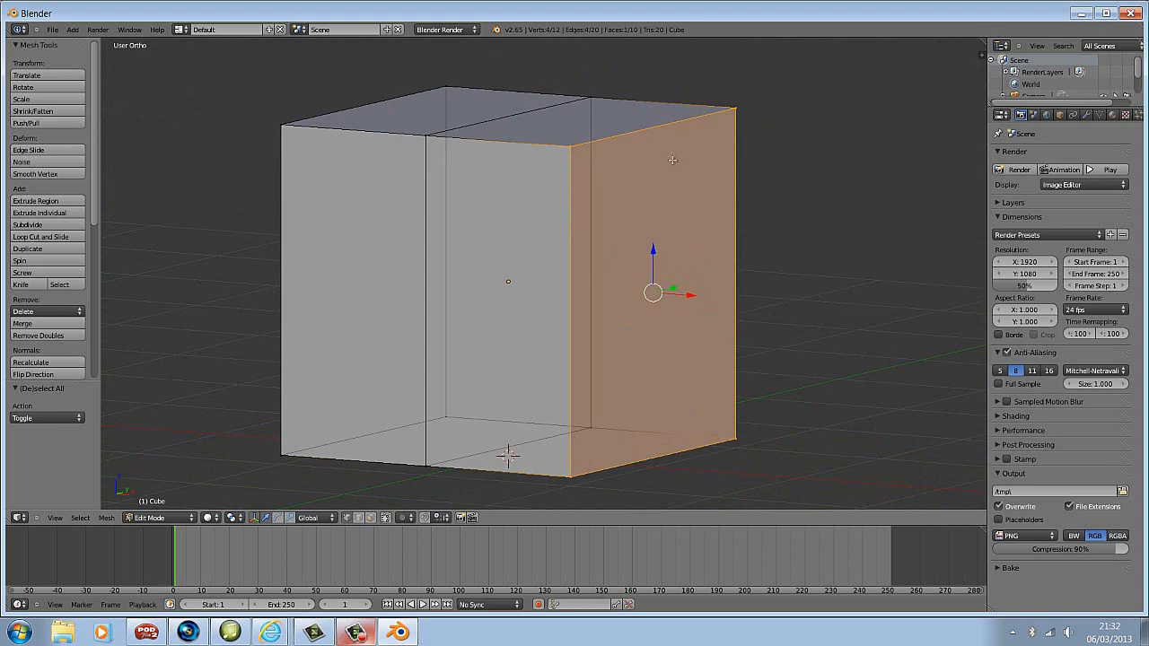
key("x")
left_click(638, 191)
middle_click_drag(612, 244, 519, 293)
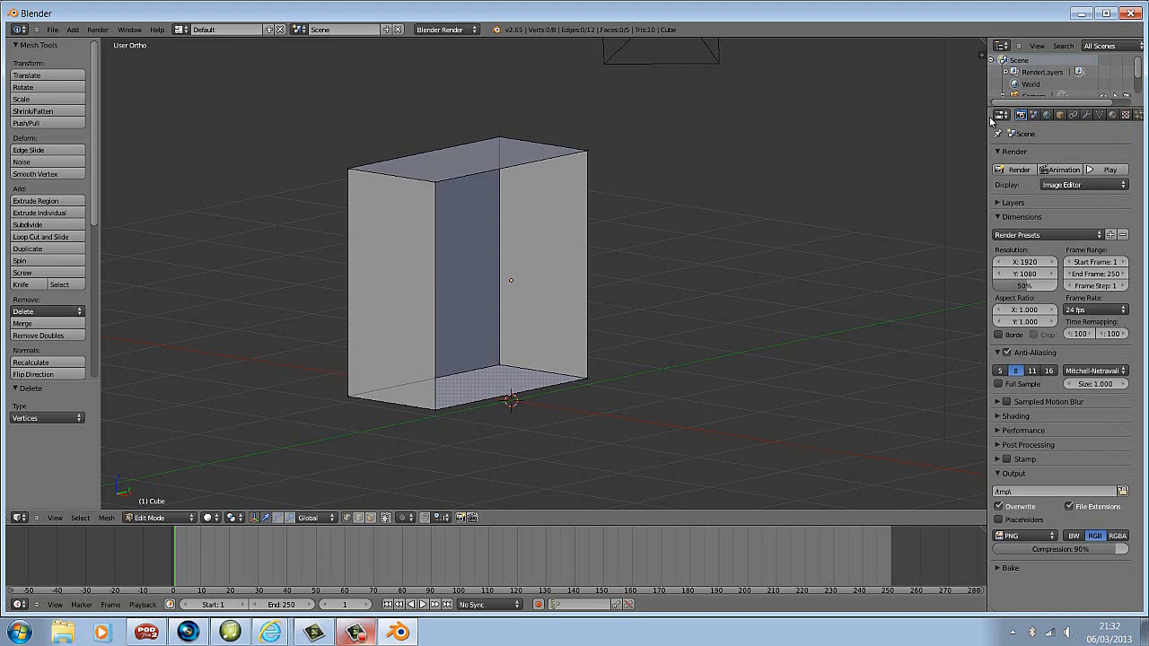
- Widen the properties area and add a Bevel modifier to the half cube with a width of 0.1040
left_click_drag(984, 115, 859, 116)
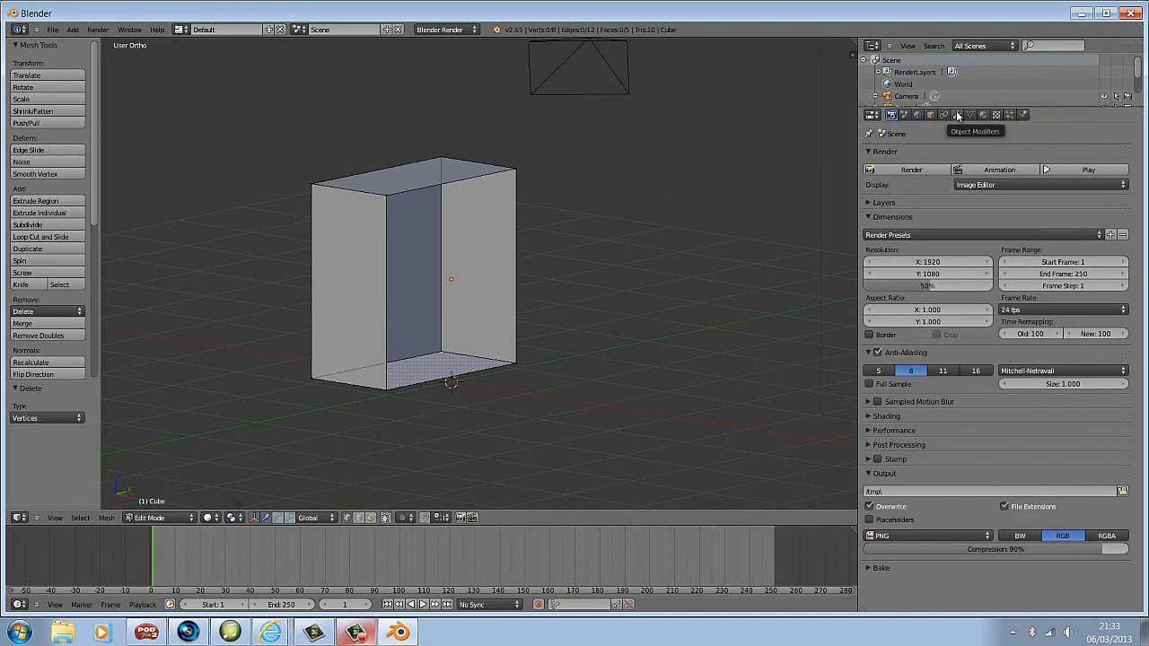
left_click(958, 115)
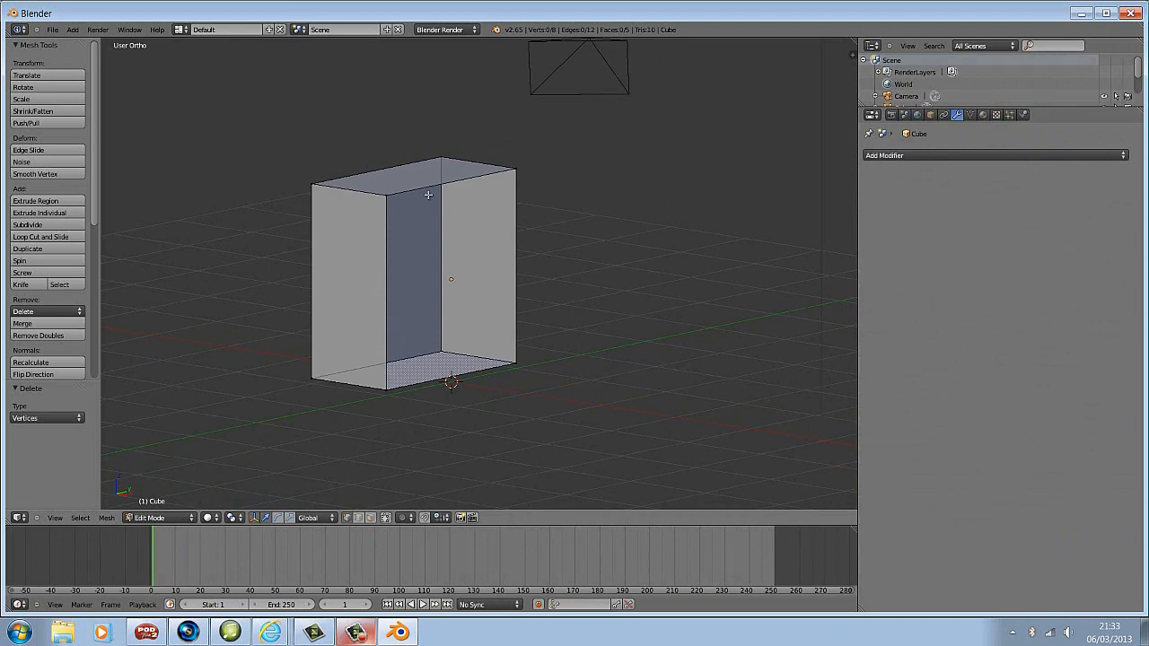
left_click(874, 157)
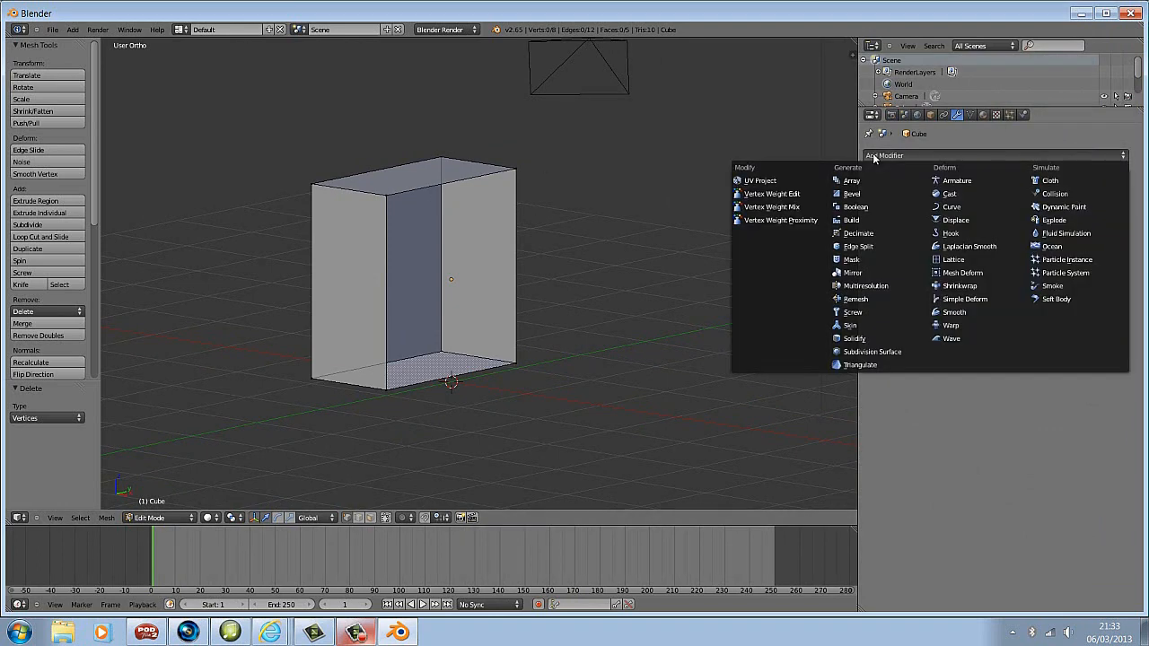
left_click(852, 193)
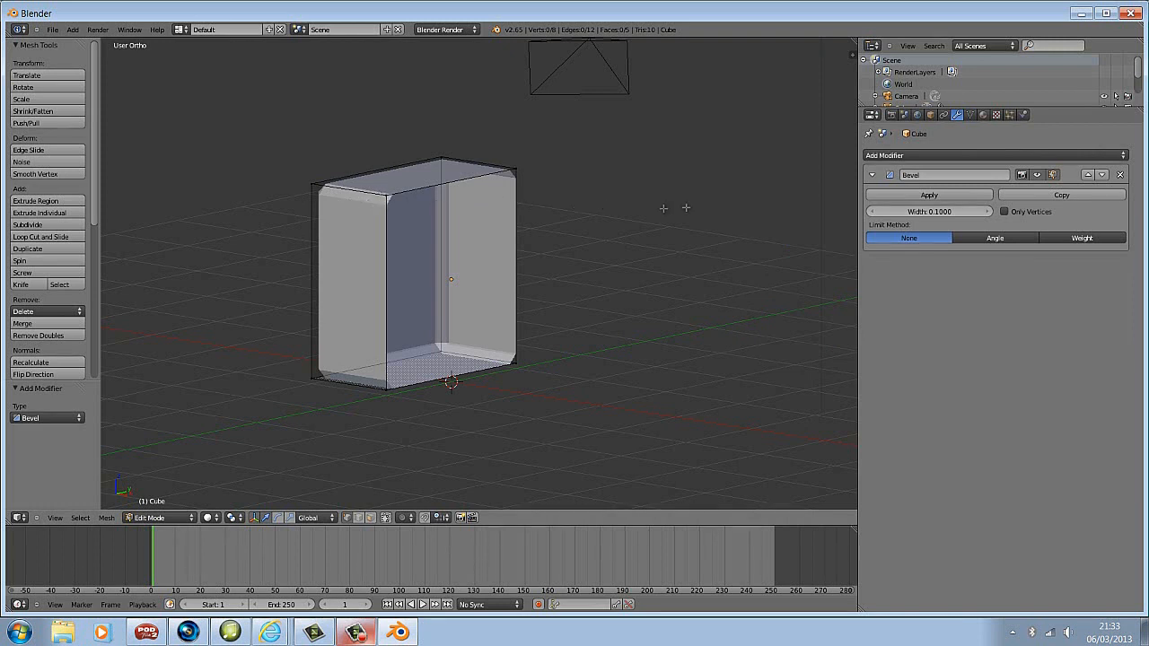
left_click(988, 213)
left_click(988, 214)
left_click(988, 214)
left_click(987, 213)
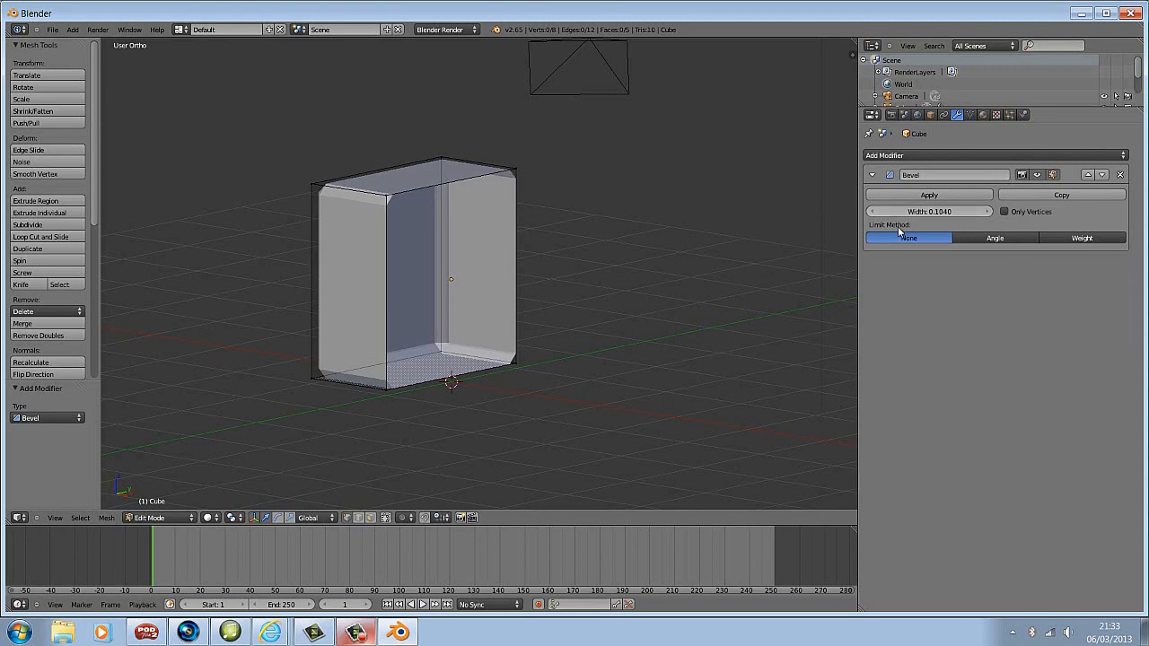
- Add a Mirror modifier across the X axis to the half cube and check the mirrored shape from several angles
left_click(909, 155)
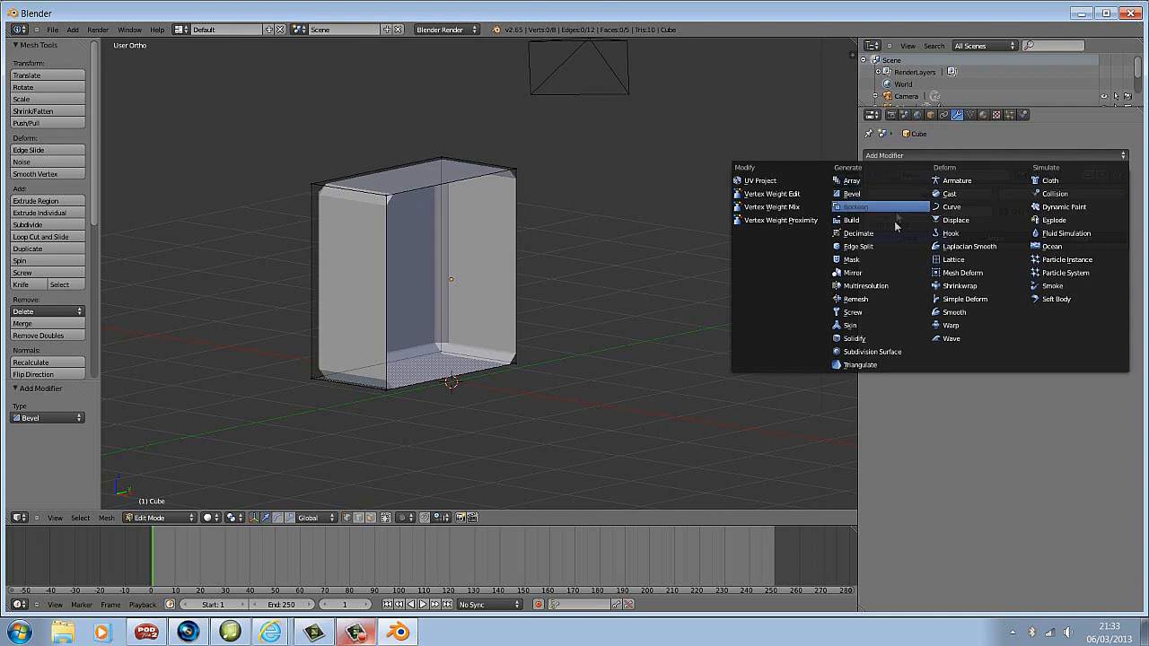
left_click(879, 276)
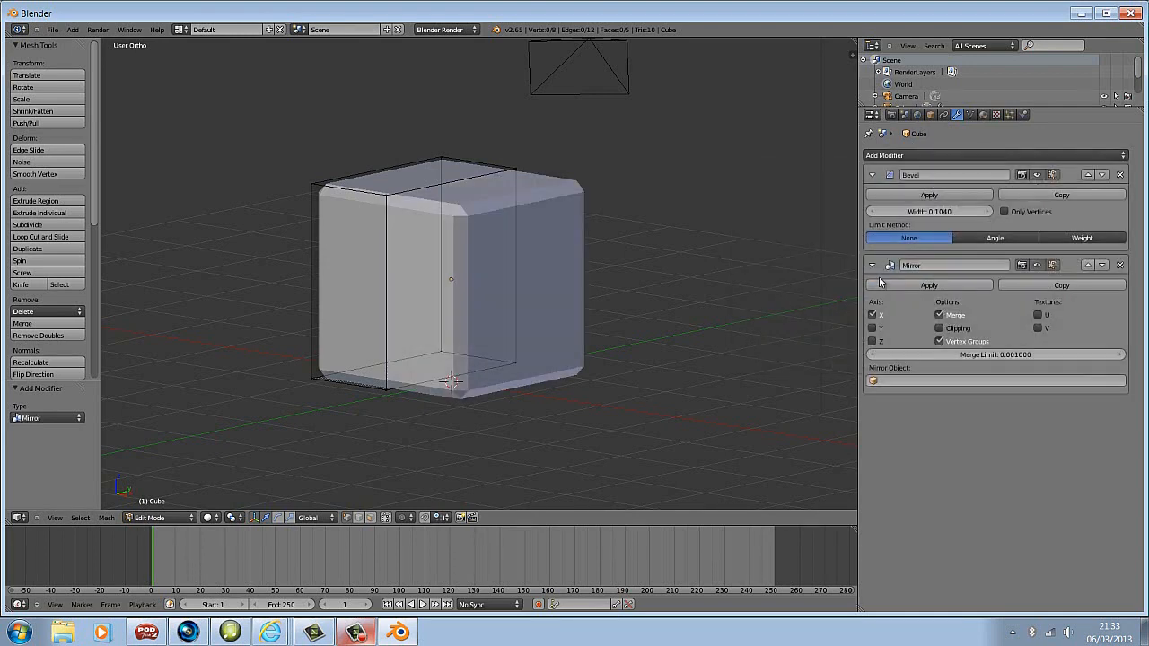
middle_click_drag(500, 263, 429, 139)
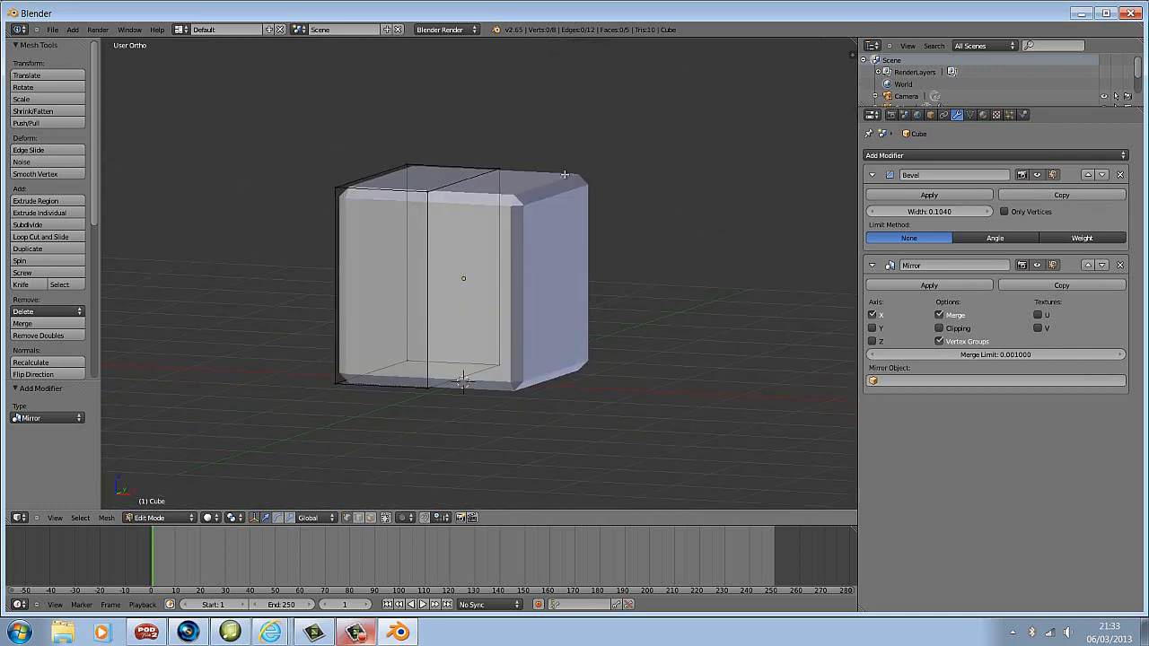
middle_click_drag(548, 220, 566, 258)
mouse_move(527, 352)
middle_mouse_down()
mouse_move(526, 328)
mouse_move(539, 344)
mouse_move(521, 351)
mouse_move(537, 360)
mouse_move(539, 341)
middle_mouse_up()
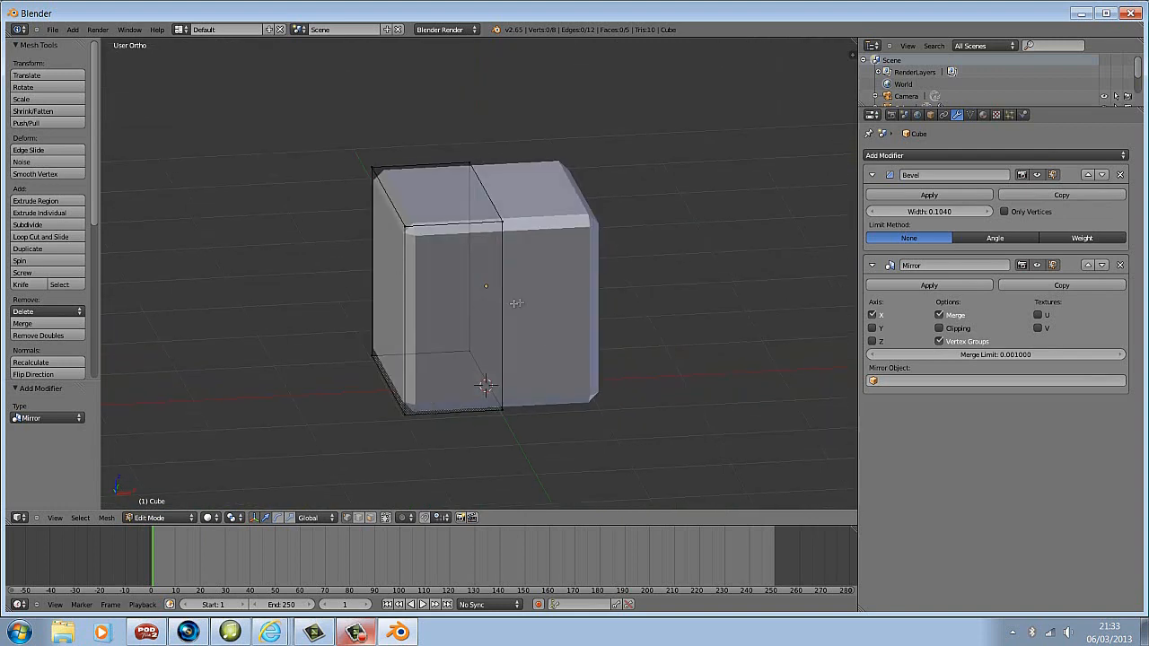
middle_click_drag(599, 253, 576, 248)
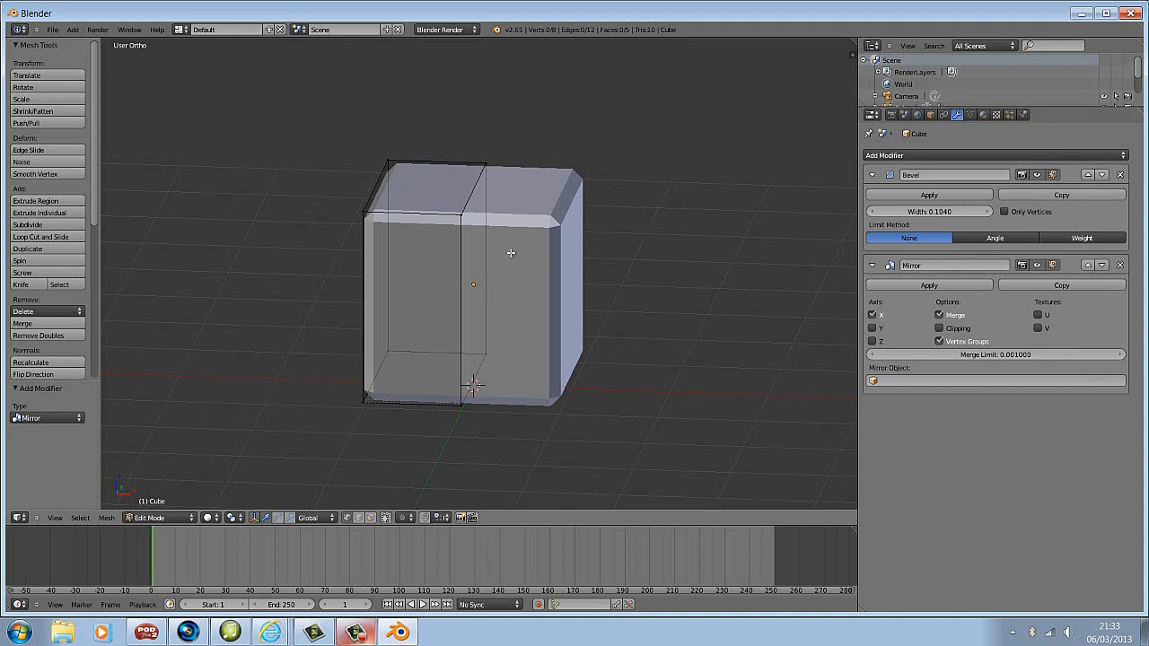
- Add a Subdivision Surface modifier to the cube after the Mirror modifier
left_click(937, 157)
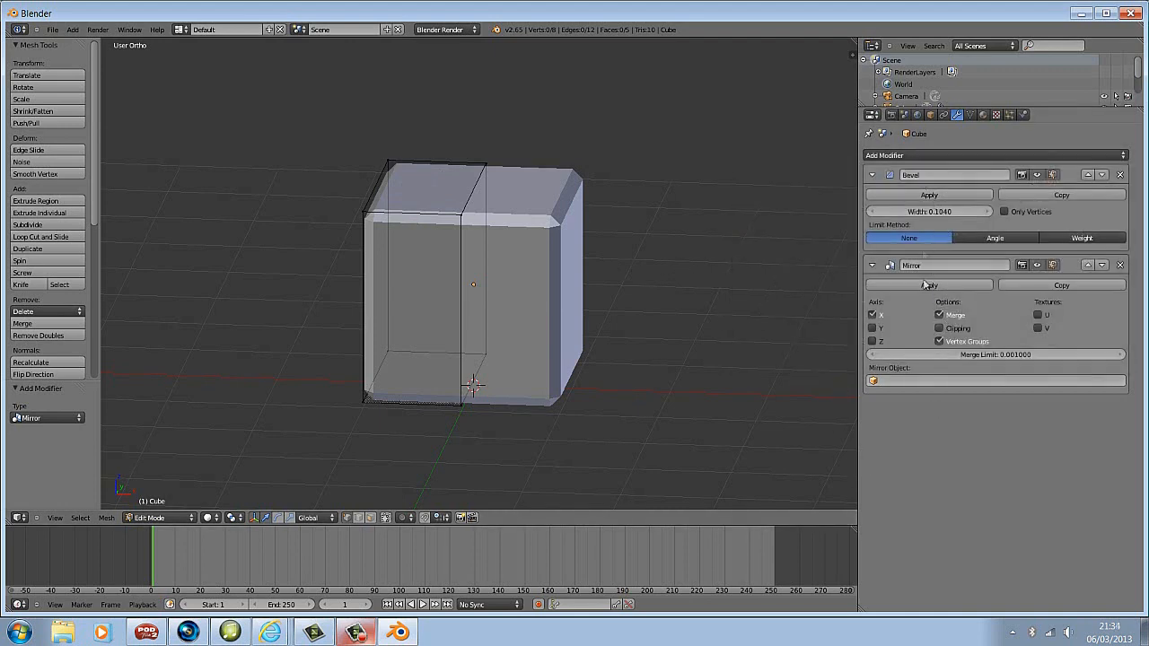
left_click(914, 157)
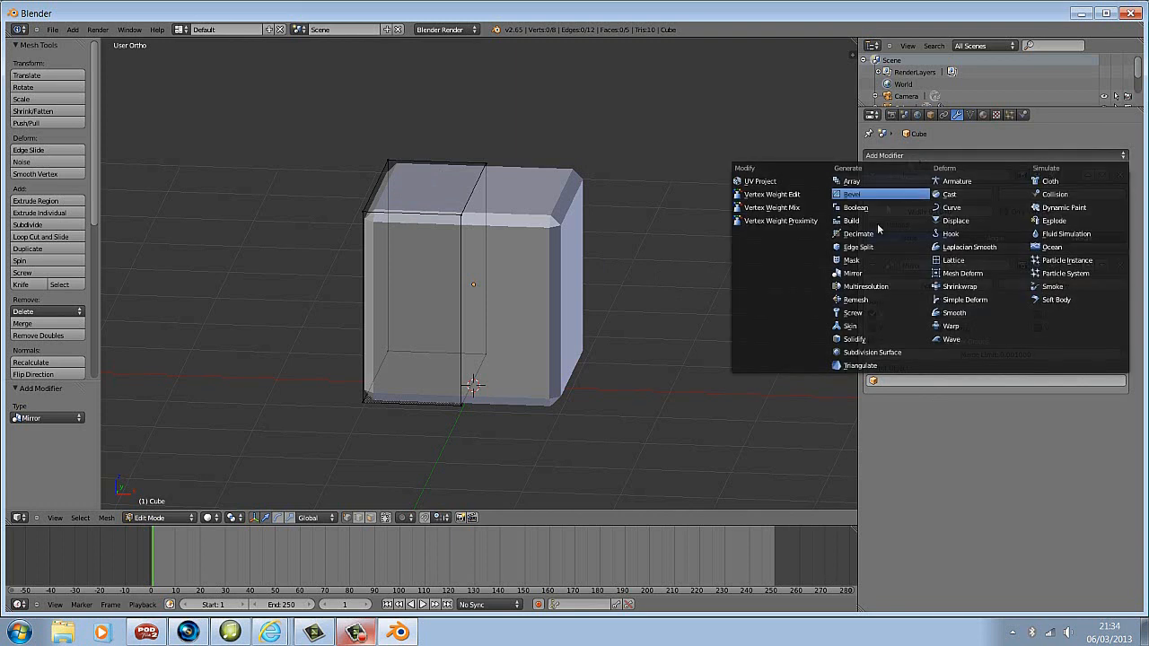
left_click(866, 353)
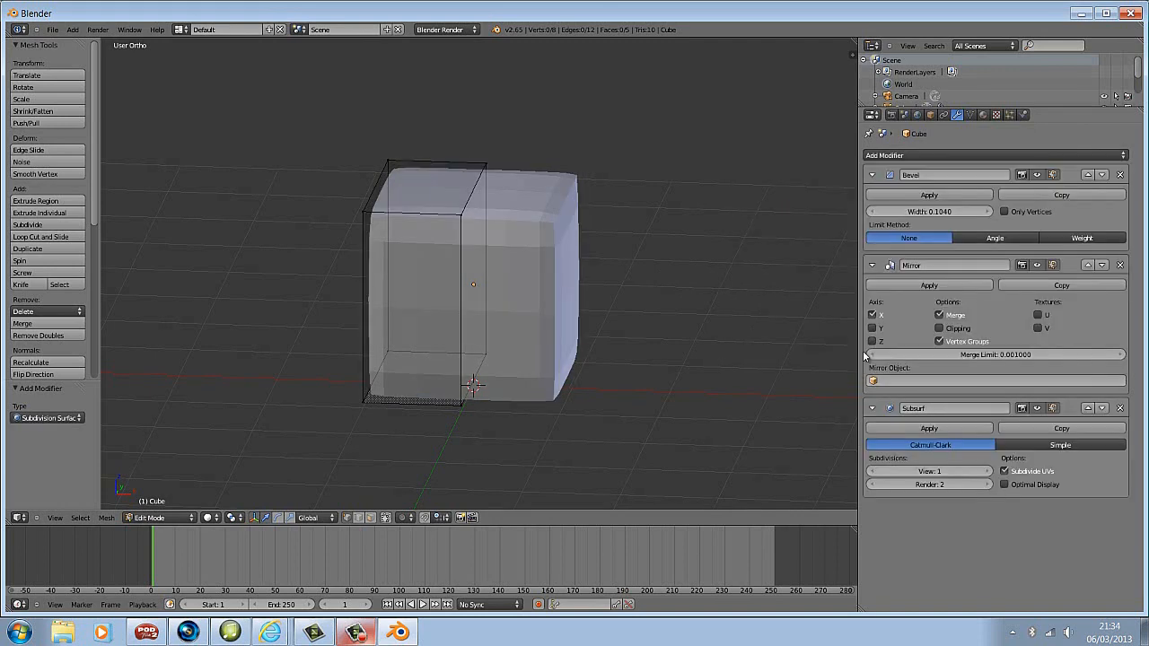
middle_click_drag(727, 251, 634, 243)
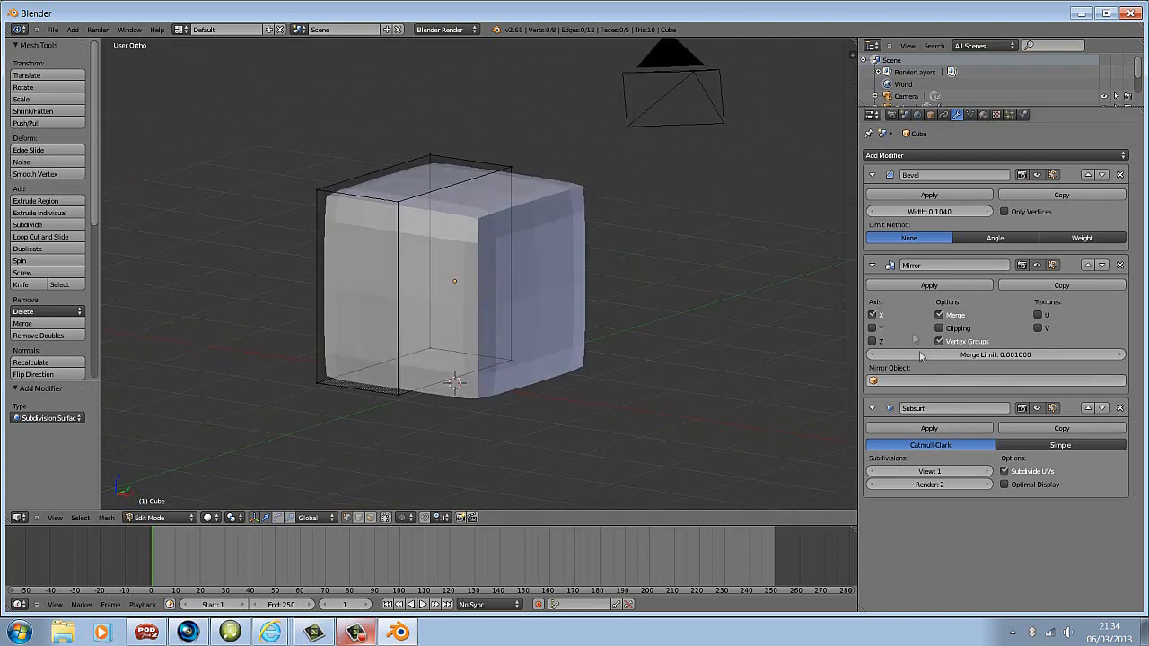
- Collapse the Bevel and Mirror modifiers and set the Subsurf subdivisions to 4 for both view and render
left_click(872, 175)
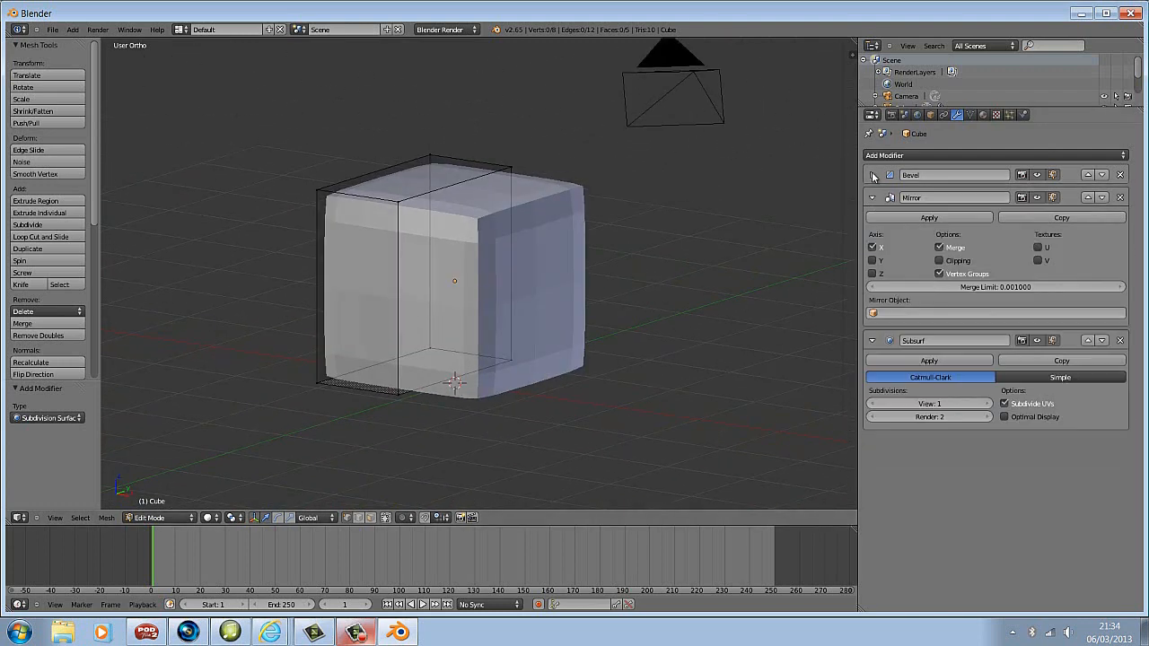
left_click(872, 197)
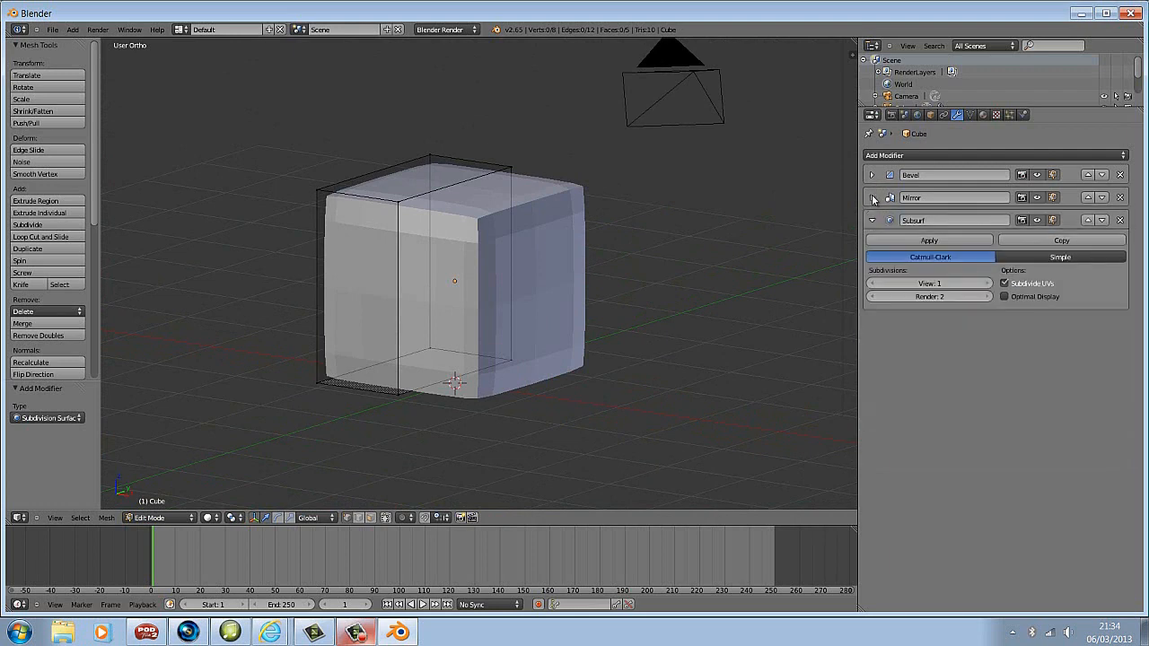
left_click(990, 284)
left_click(991, 284)
left_click(990, 284)
left_click(988, 298)
left_click(988, 297)
left_click(987, 297)
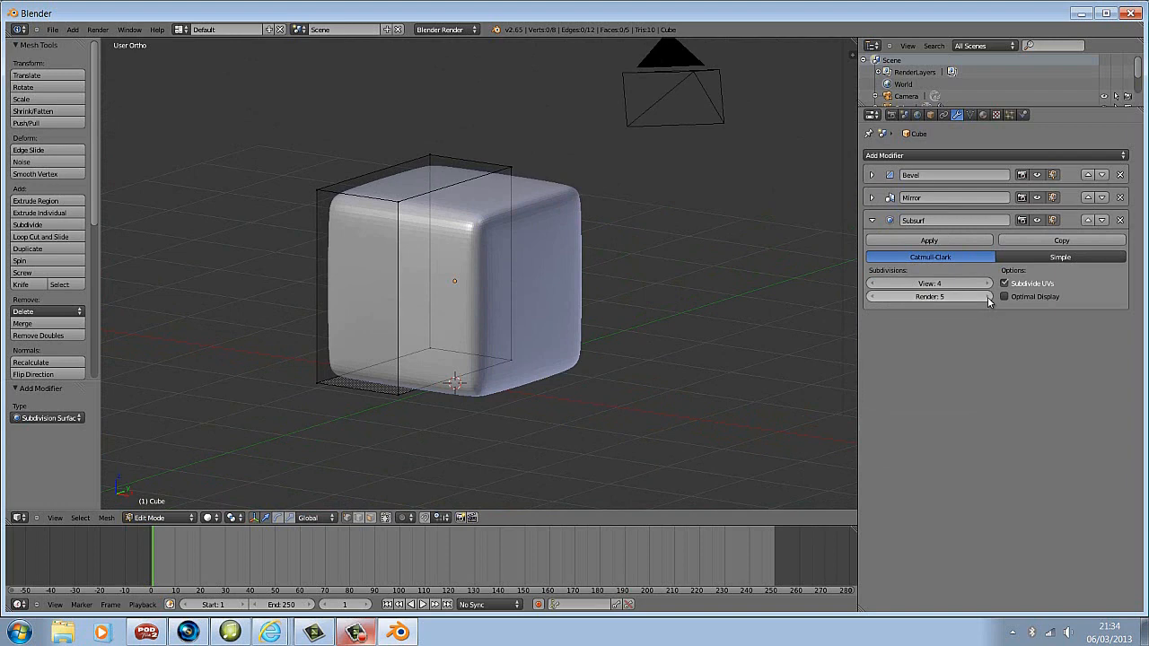
left_click(874, 296)
- Turn limiting selection to visible geometry back on for the mesh
mouse_move(665, 259)
middle_mouse_down()
mouse_move(551, 293)
mouse_move(682, 270)
middle_mouse_up()
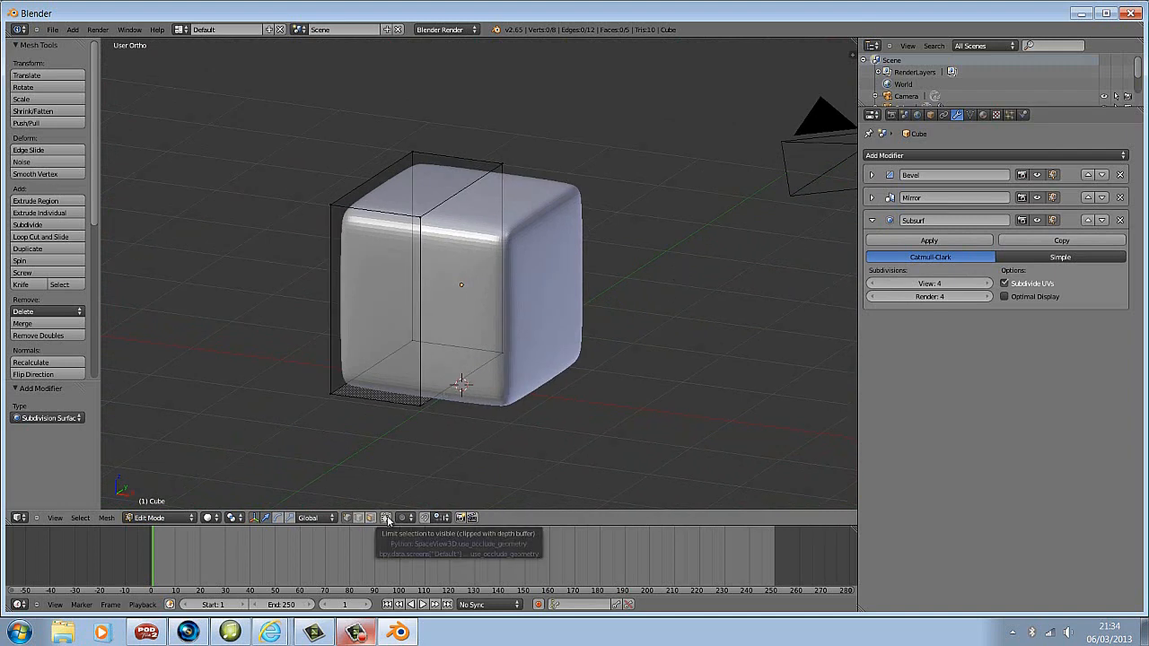
left_click(387, 519)
mouse_move(579, 287)
middle_mouse_down()
mouse_move(533, 264)
mouse_move(580, 303)
mouse_move(566, 288)
middle_mouse_up()
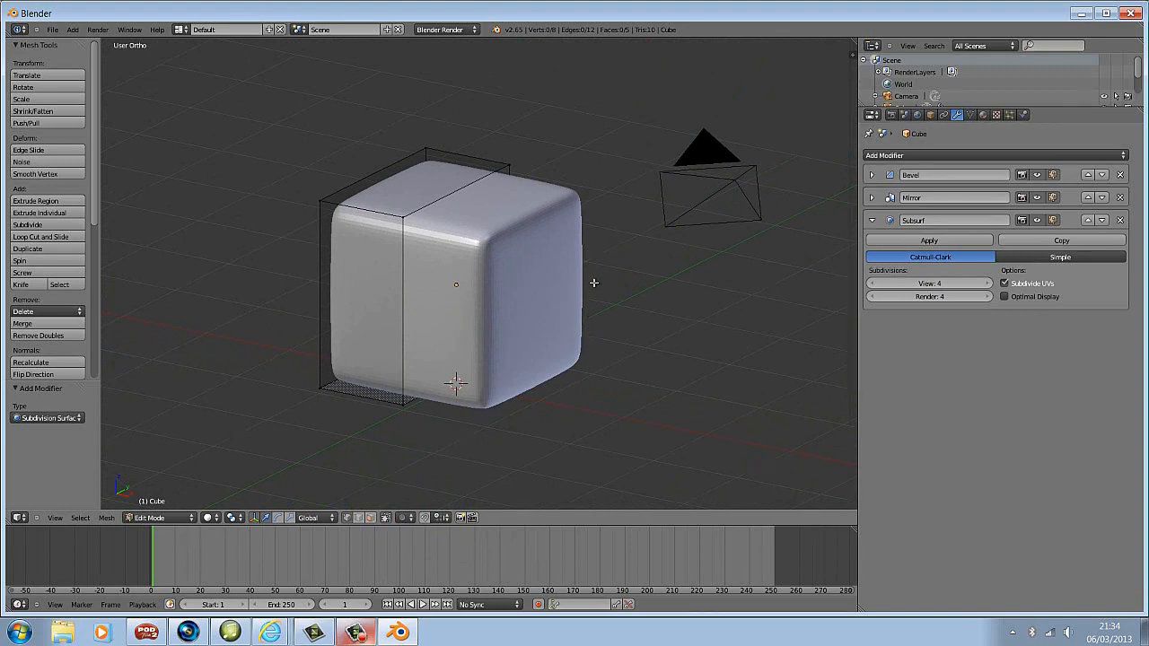
- Leave Edit Mode, render the rounded cube from the camera view, and close the render result
key("Tab")
middle_click_drag(529, 248, 503, 278)
key("KP_0")
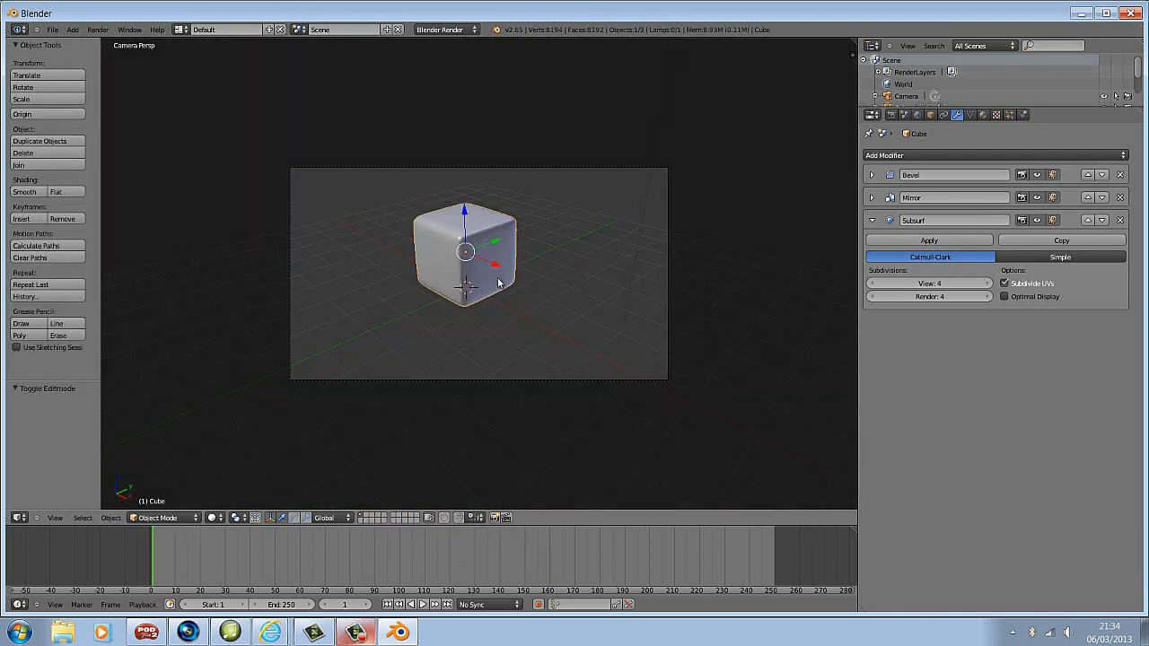
key("F12")
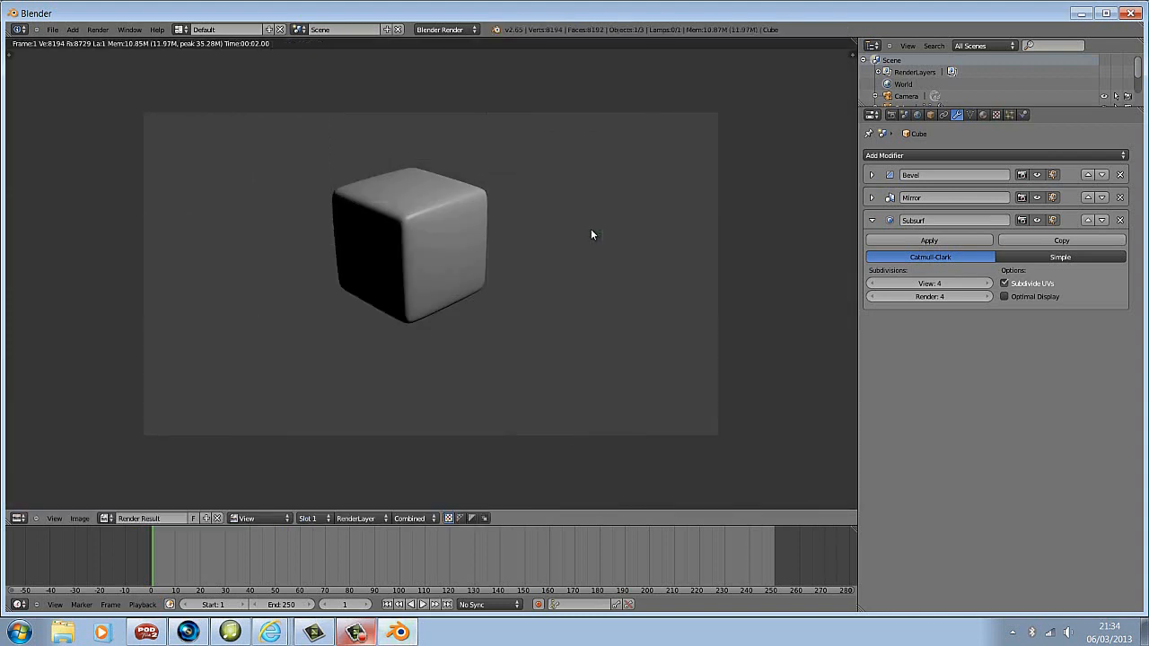
key("Escape")
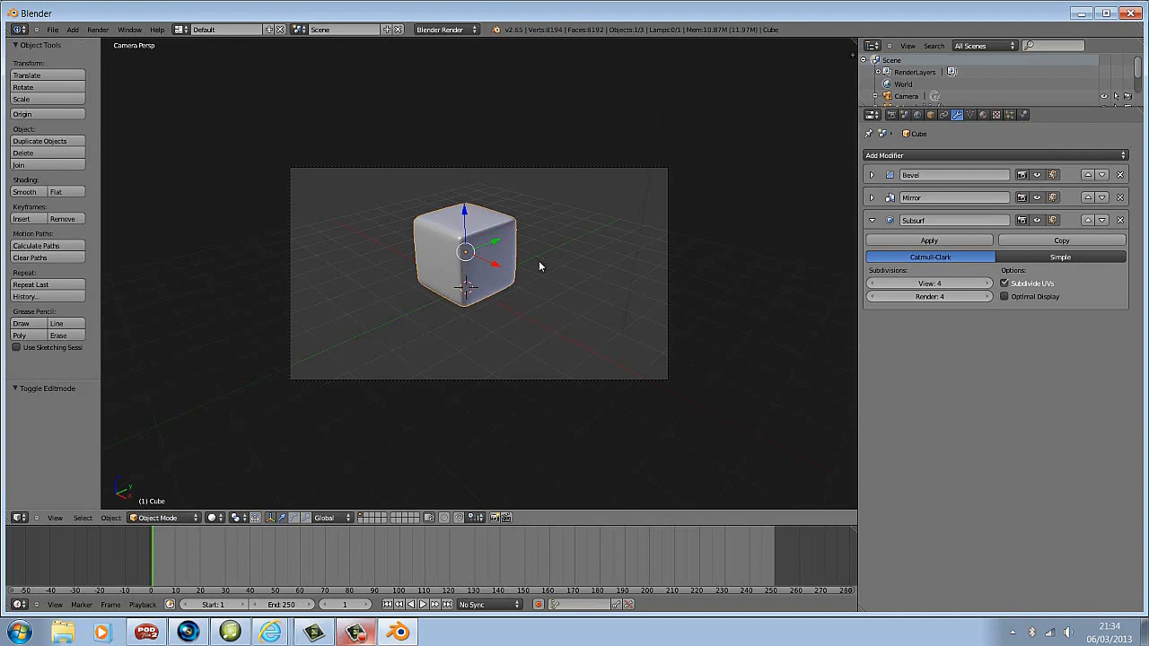
- View the cube from the top in Edit Mode and maximize the 3D view to fill the window
key("KP_7")
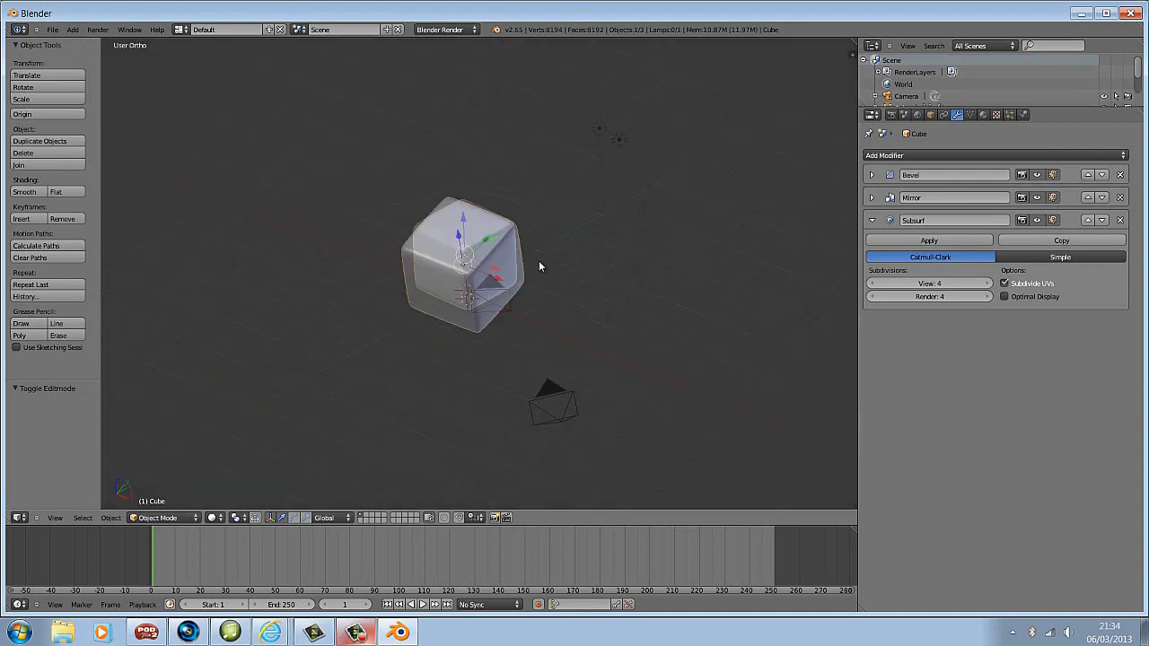
key("Tab")
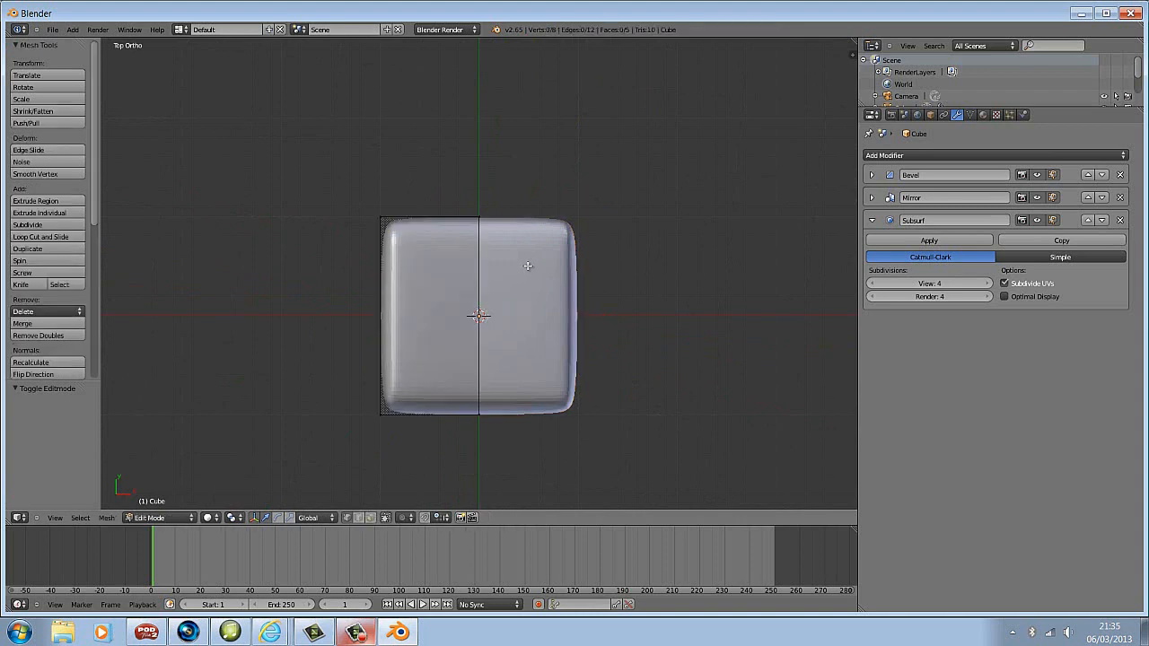
scroll(522, 267, "up", 2)
middle_click_drag(451, 309, 457, 283)
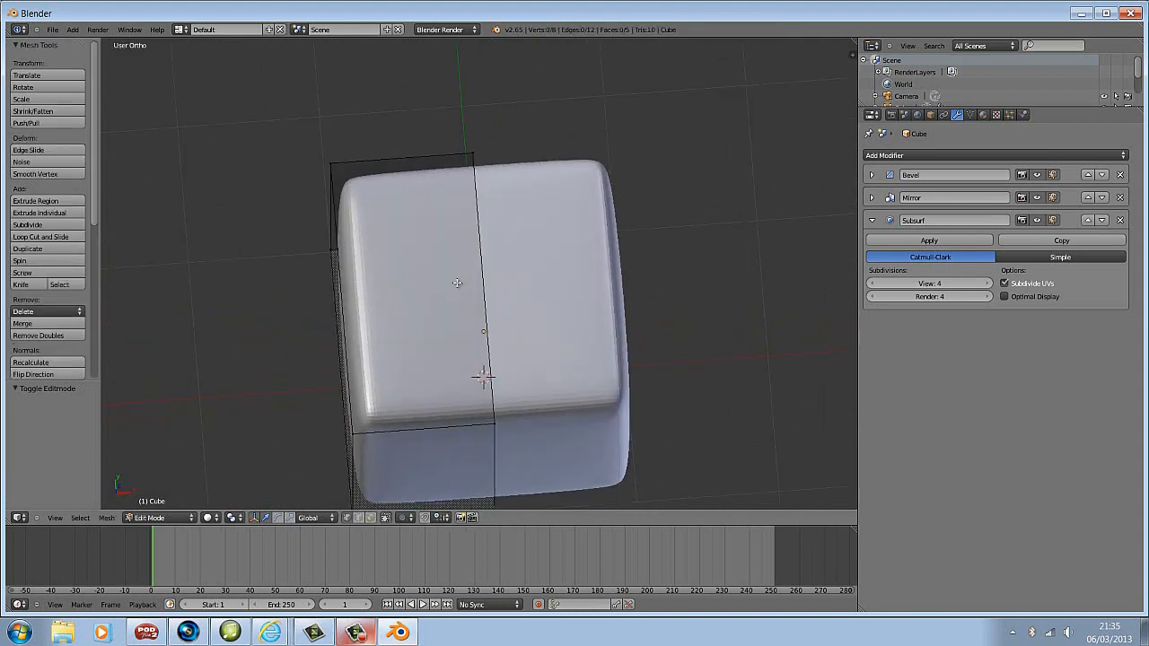
key("KP_7")
middle_click_drag(450, 296, 468, 250, "shift")
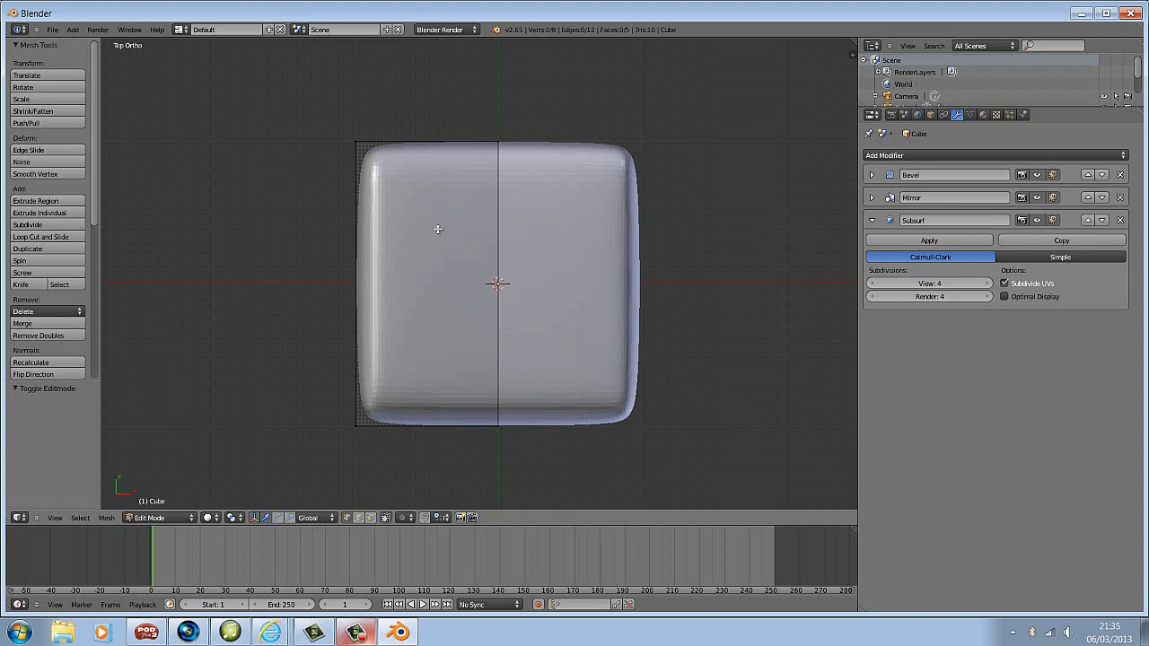
mouse_move(438, 229)
middle_mouse_down("shift")
mouse_move(555, 218)
mouse_move(448, 233)
middle_mouse_up("shift")
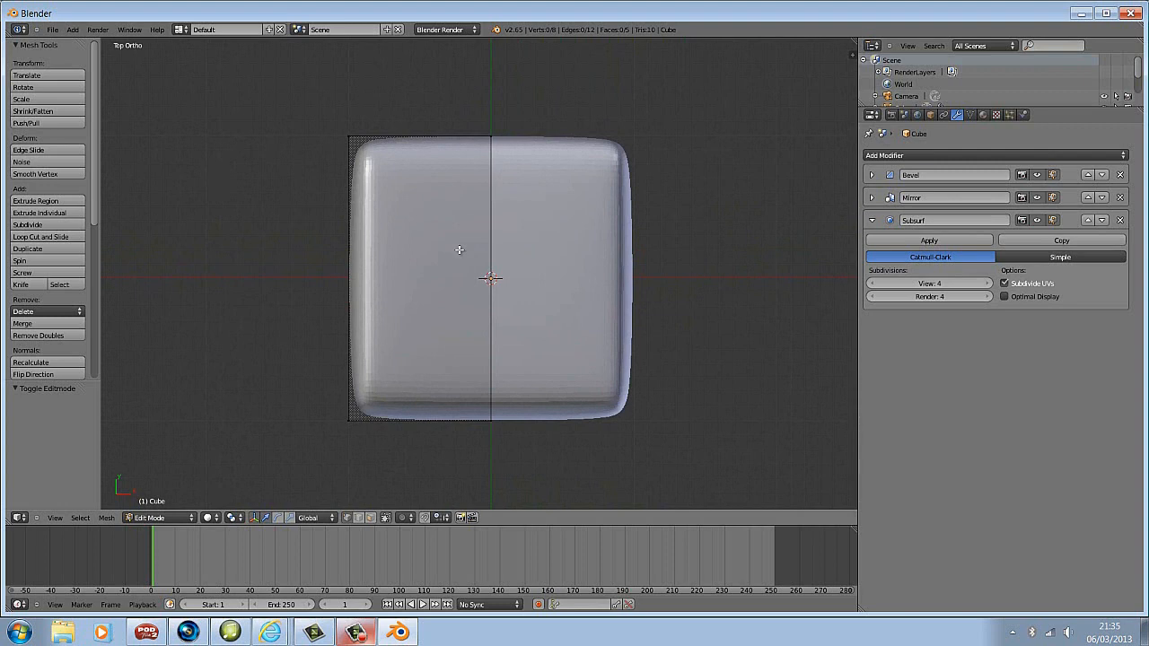
key("ctrl+Up")
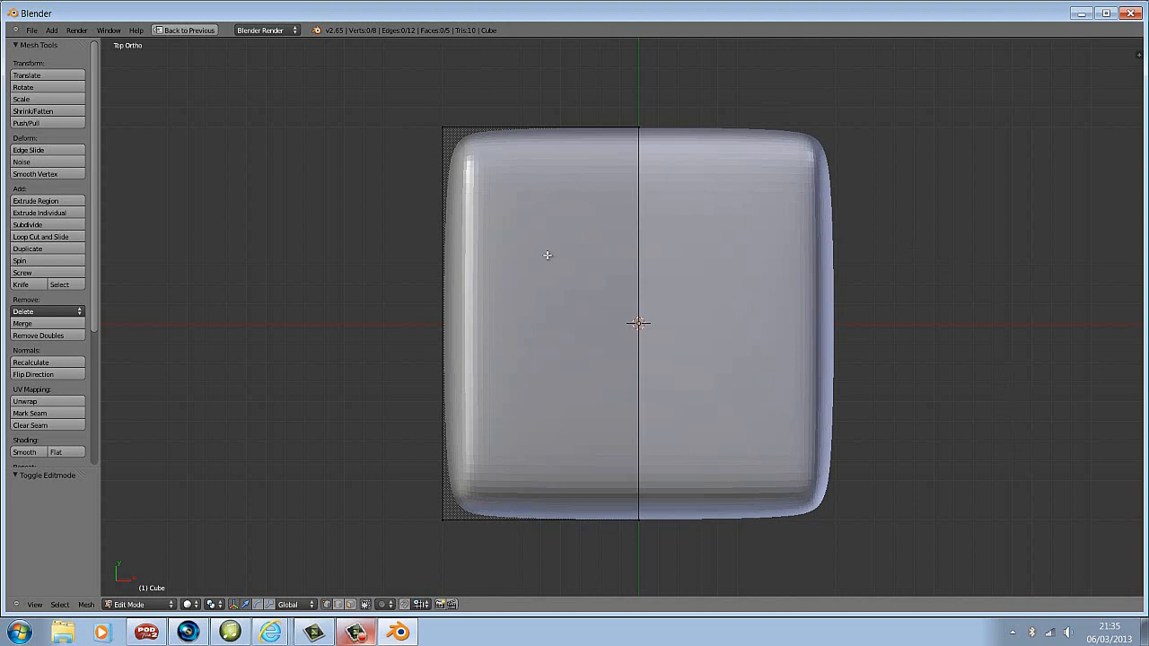
key("Tab")
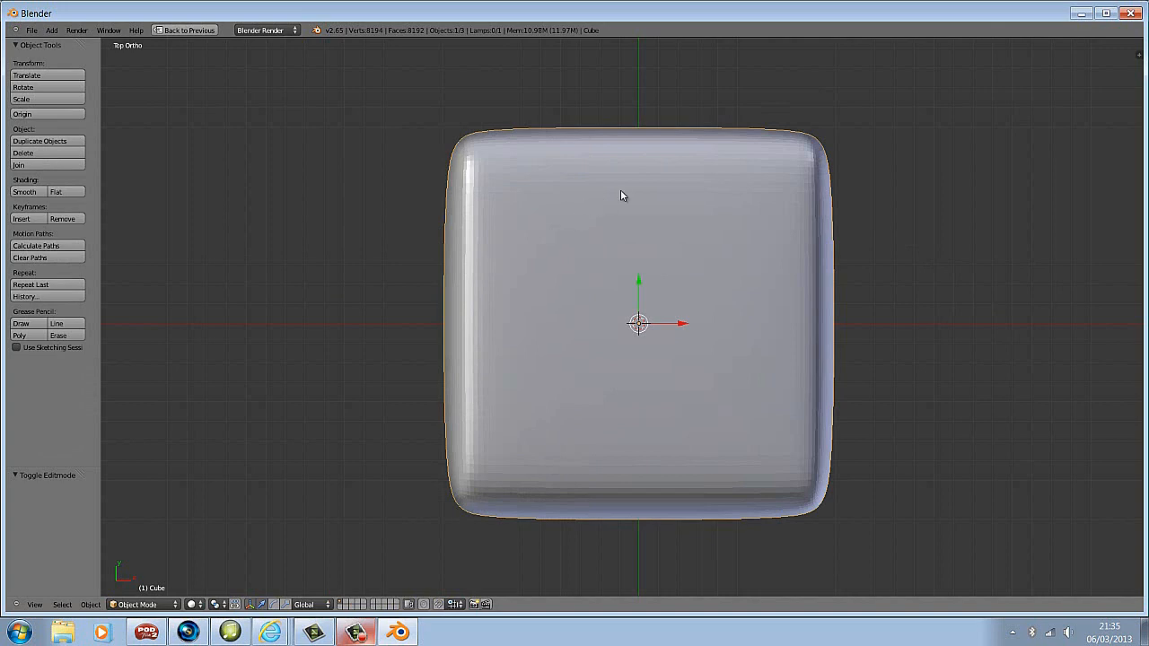
key("Tab")
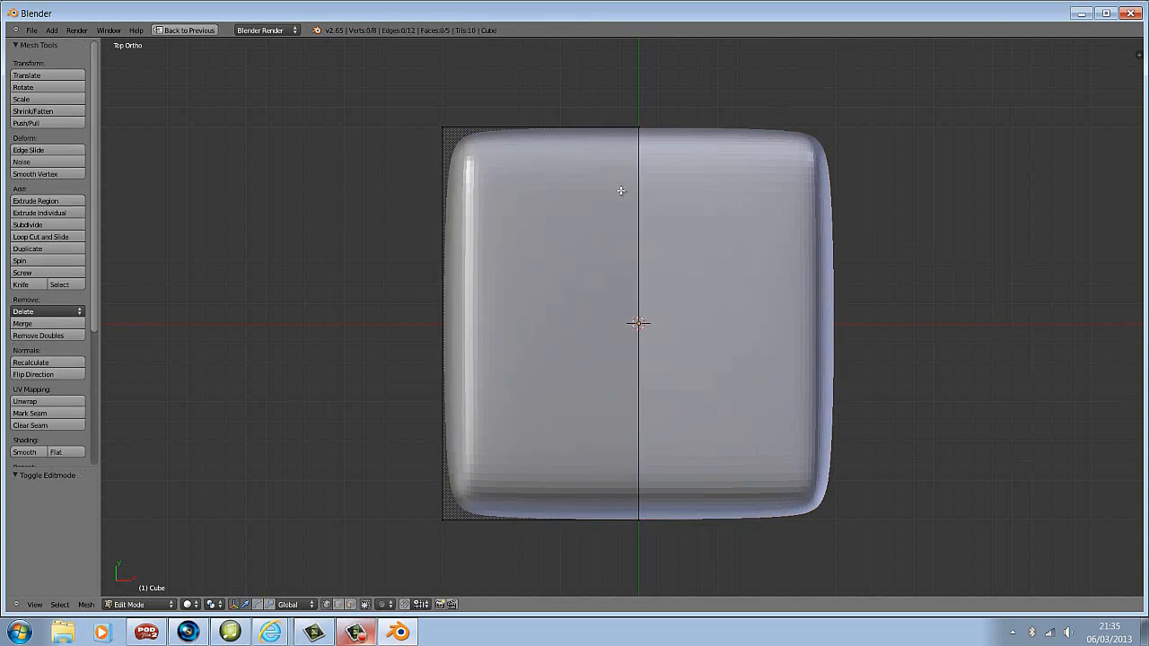
- Add two evenly spaced loop cuts parallel to the X axis across the half cube and clear the selection
key("ctrl+r")
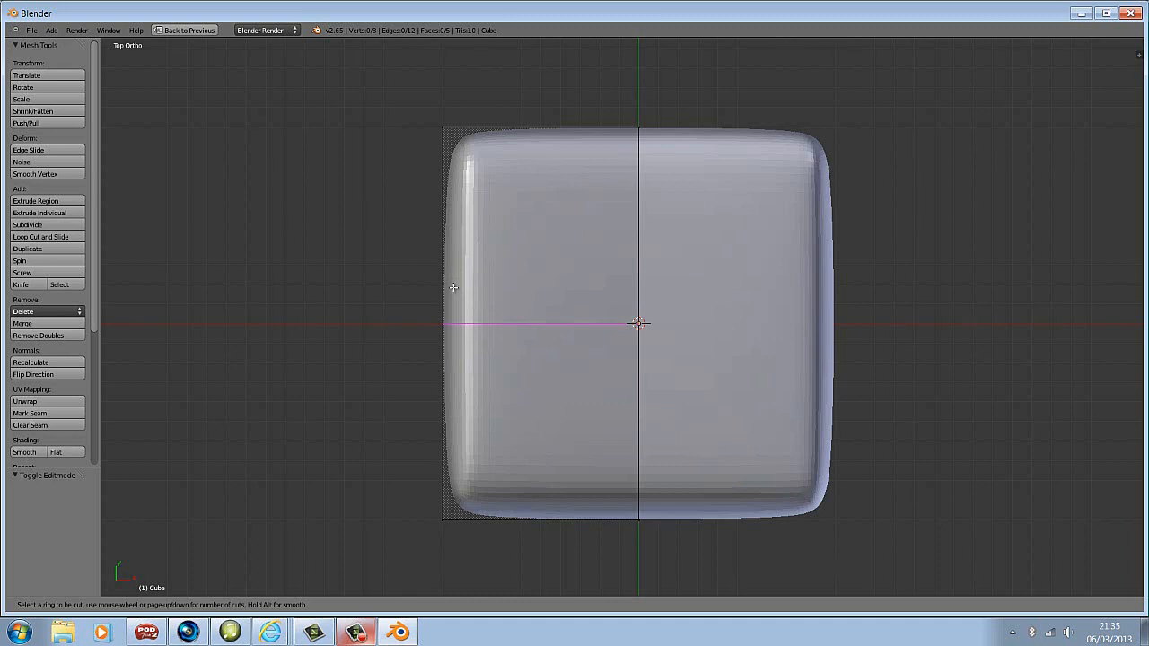
scroll(453, 287, "up", 1)
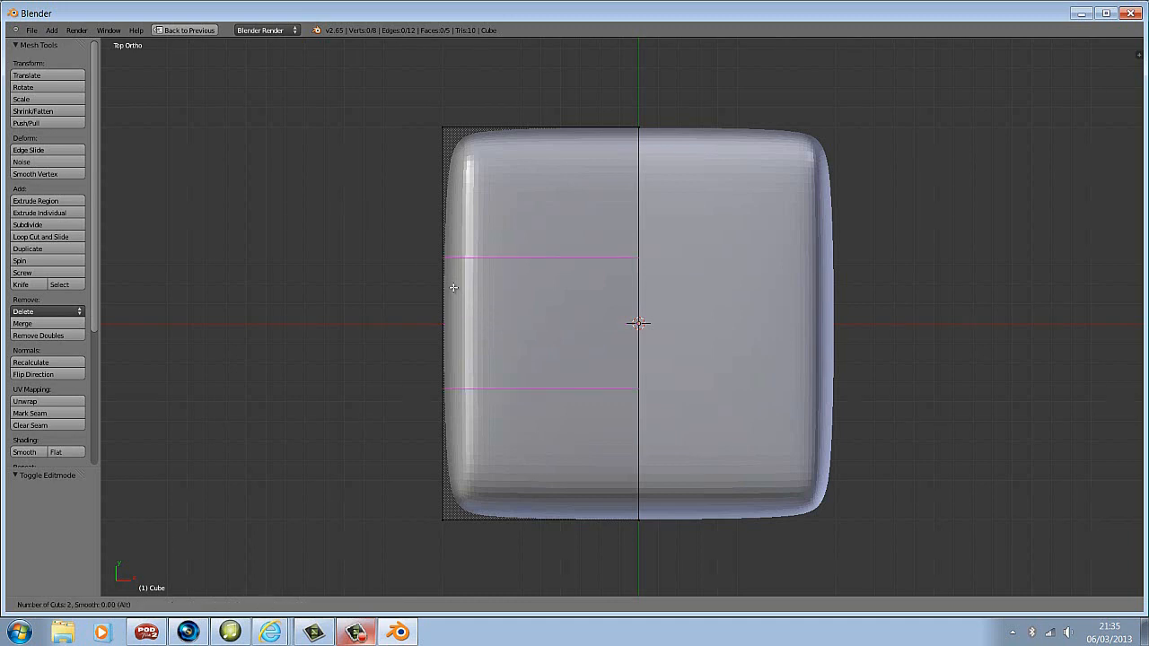
scroll(453, 288, "up", 6)
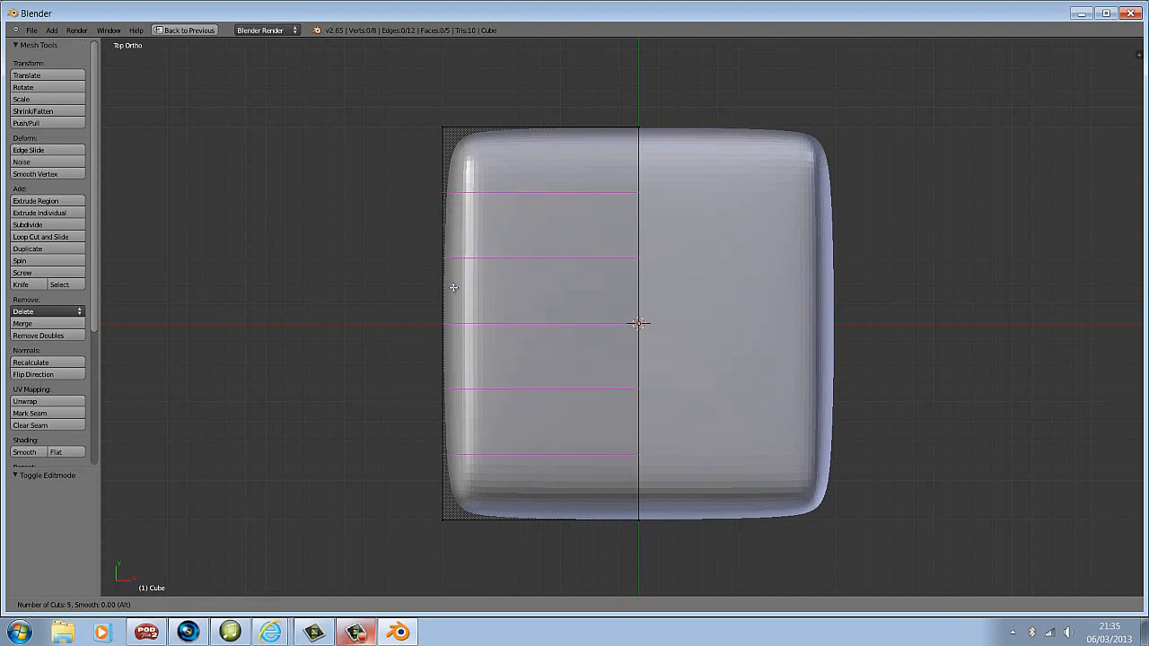
scroll(453, 288, "down", 3)
scroll(453, 287, "up", 3)
scroll(454, 287, "down", 2)
left_click(451, 292)
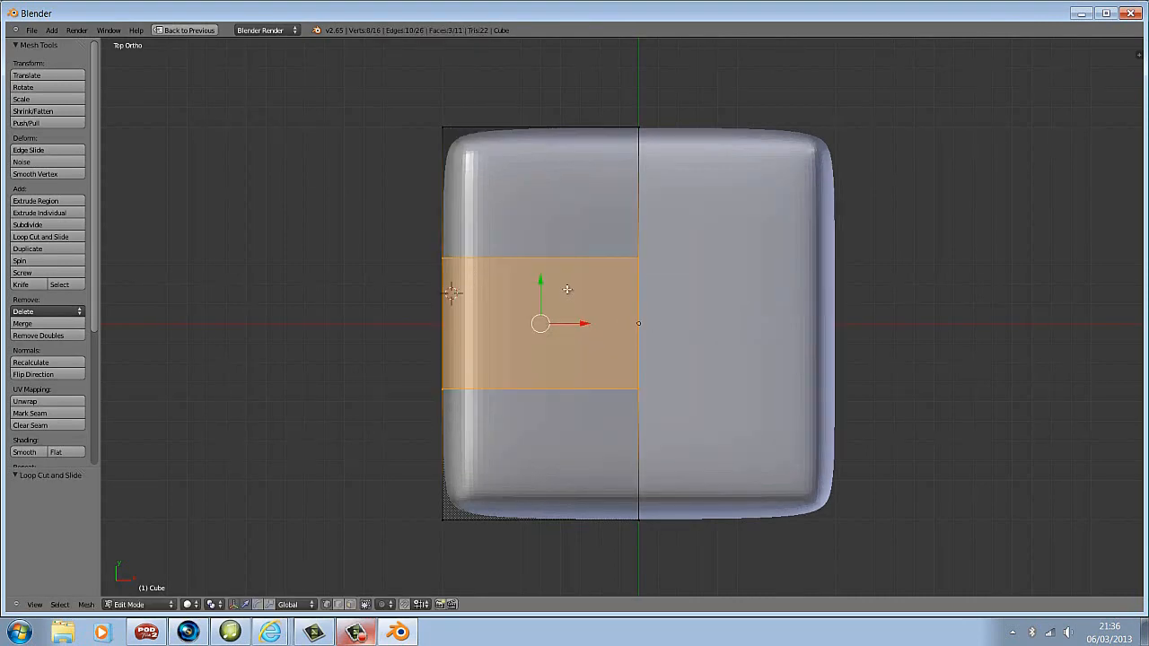
key("a")
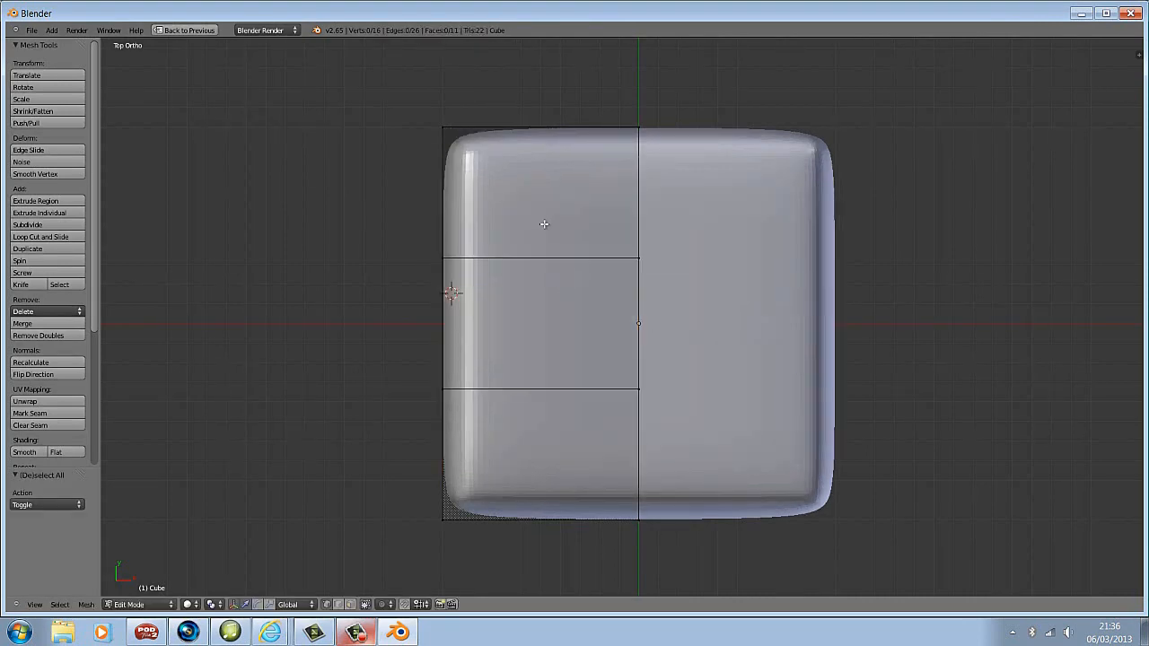
- Add two evenly spaced loop cuts parallel to the Y axis along the half cube and clear the selection
key("ctrl+r")
scroll(543, 223, "up", 1)
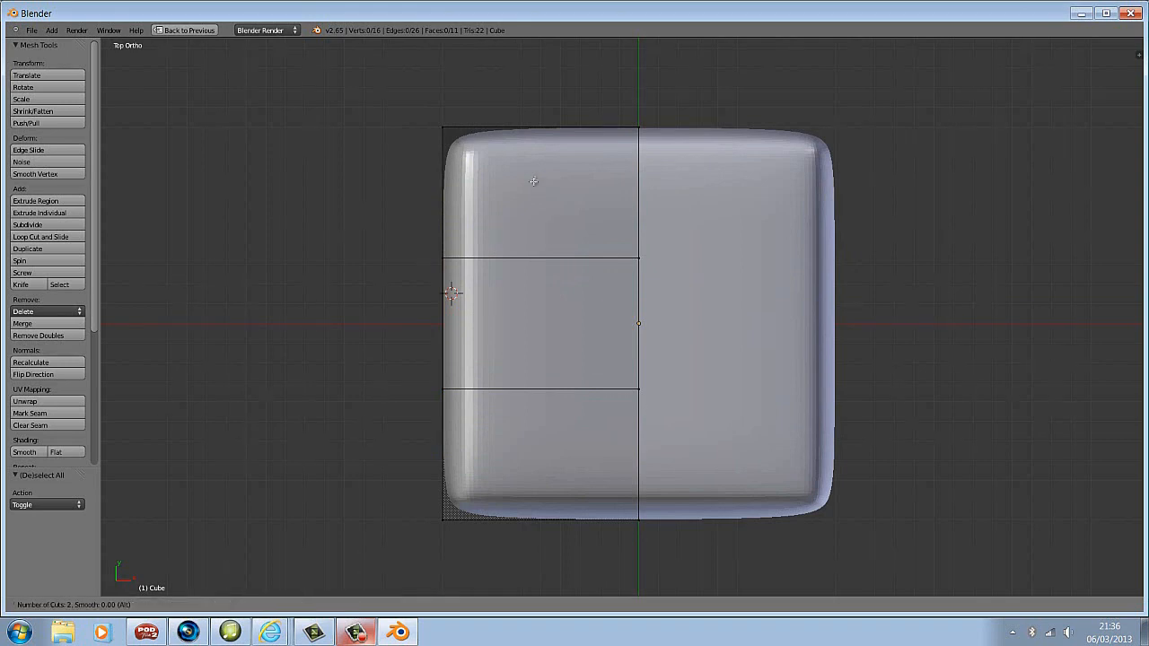
left_click(544, 131)
right_click(544, 130)
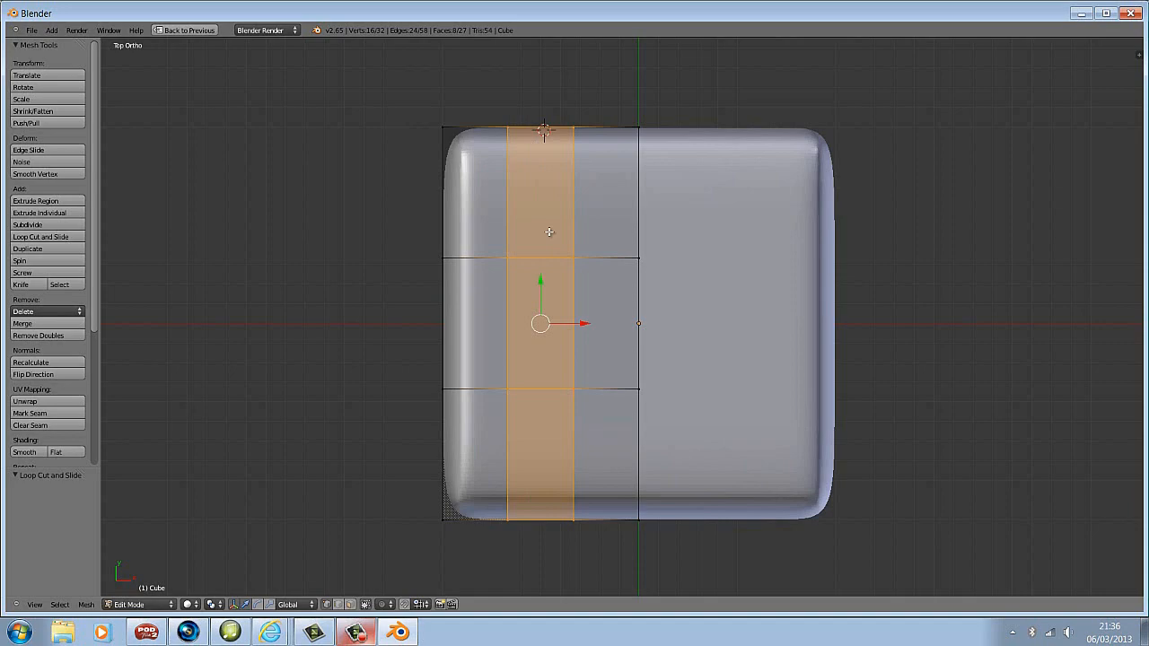
key("a")
- Try moving the half cube's upper outer corner vertex outward in vertex select mode
middle_click_drag(618, 281, 685, 183)
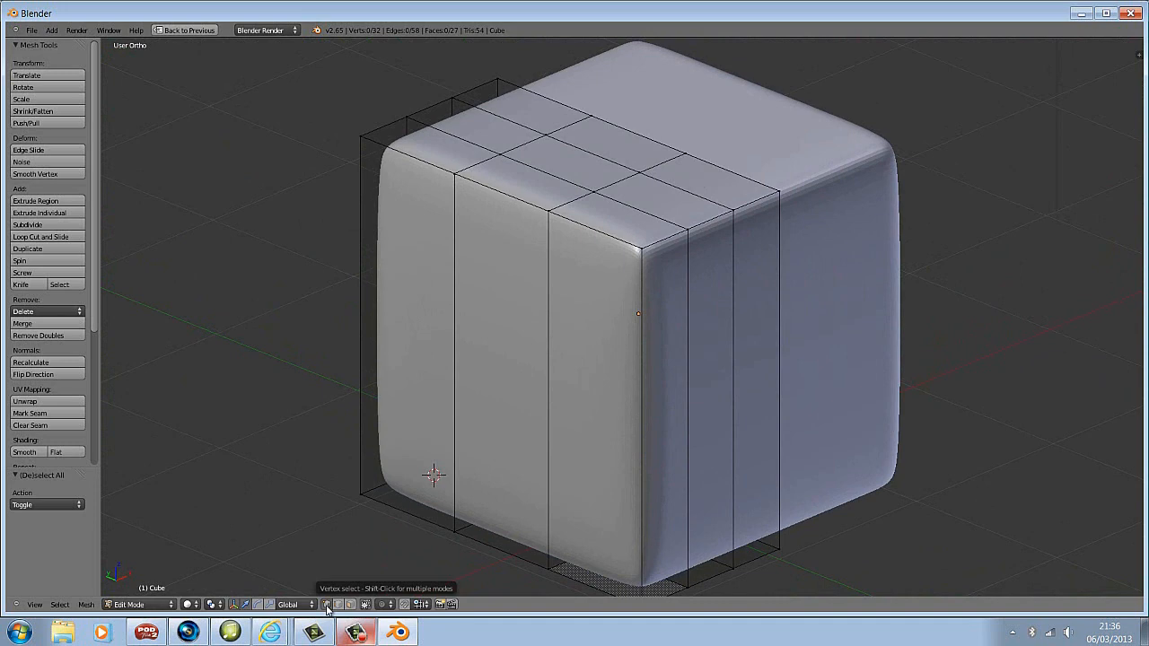
right_click(360, 134)
scroll(489, 175, "down", 2)
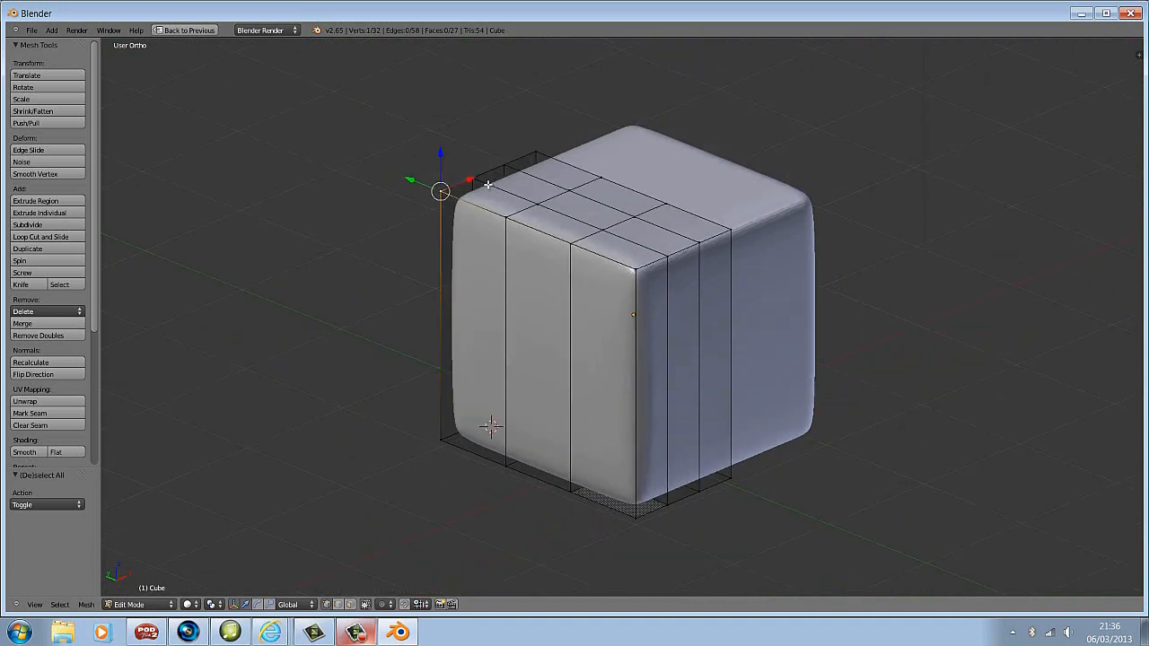
key("g")
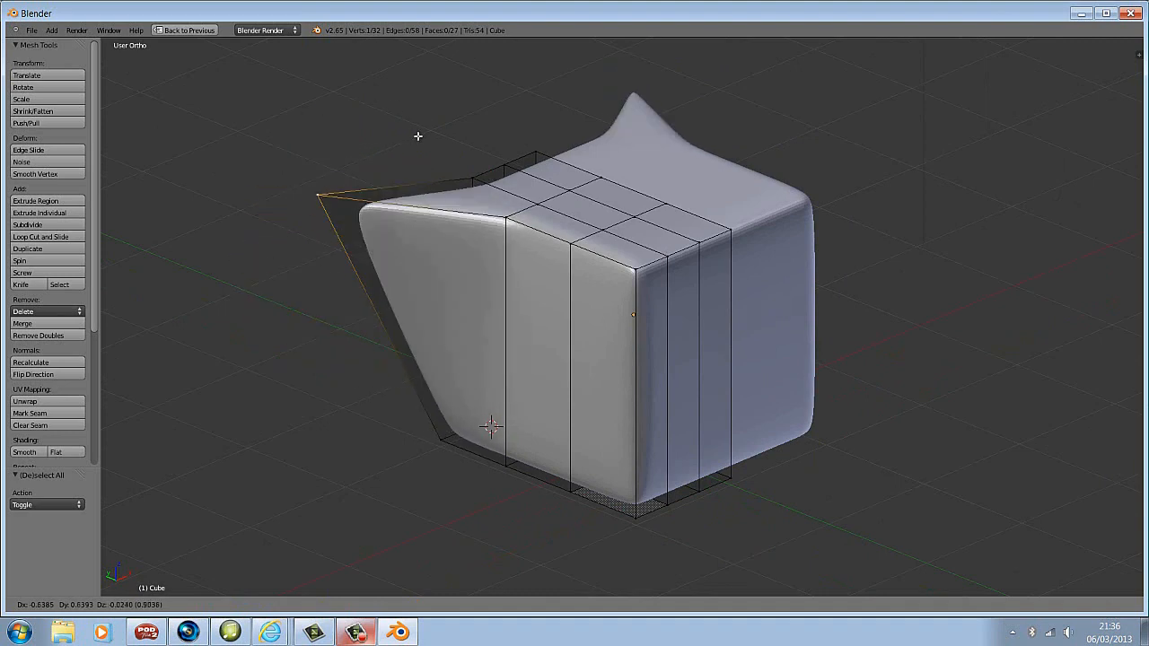
right_click(414, 152)
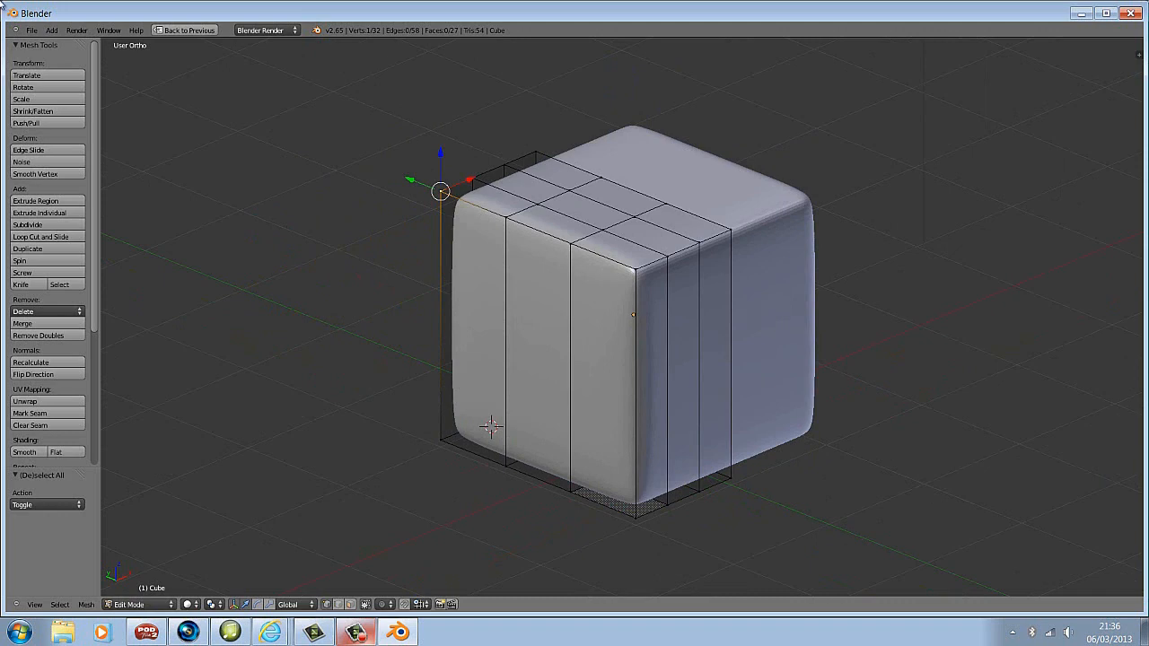
- In face select mode, extrude the middle face of the half cube's outer side in place and scale it to 0.738
left_click(350, 605)
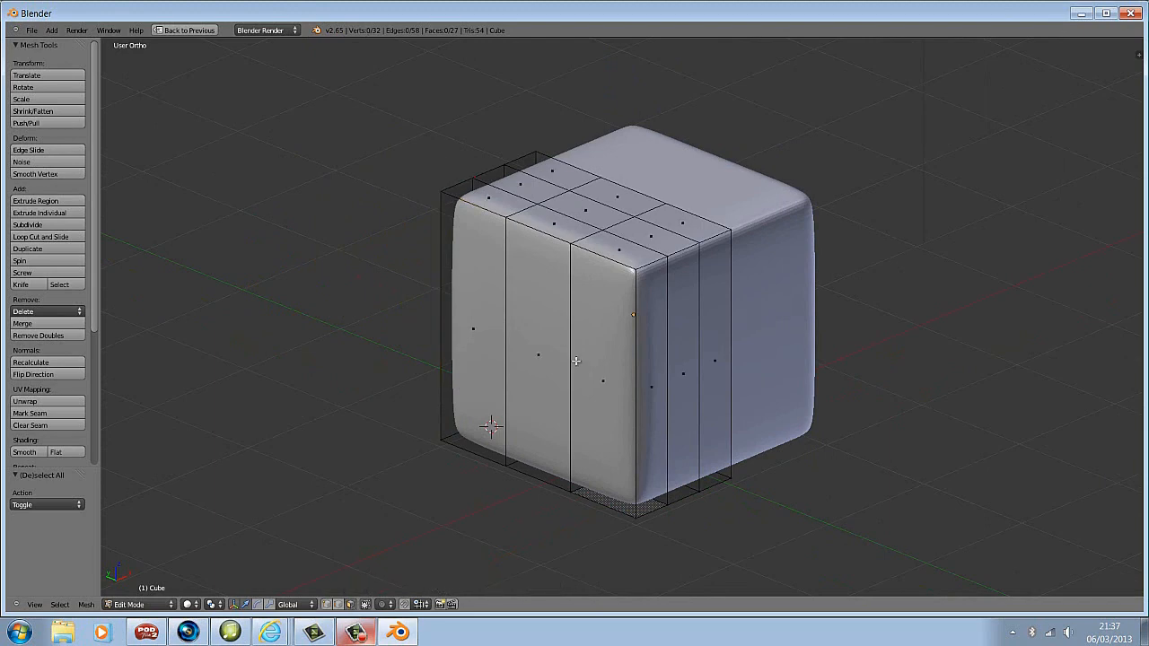
mouse_move(606, 306)
middle_mouse_down()
mouse_move(588, 299)
mouse_move(615, 293)
mouse_move(584, 295)
mouse_move(599, 305)
middle_mouse_up()
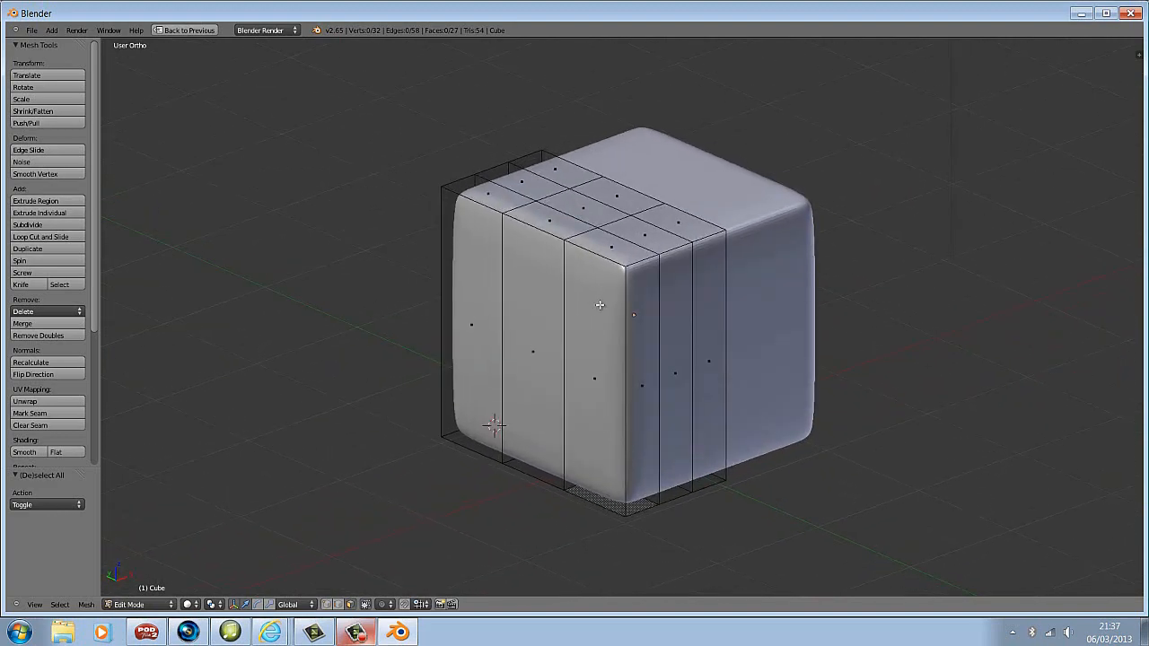
scroll(599, 304, "up", 2)
right_click(492, 364)
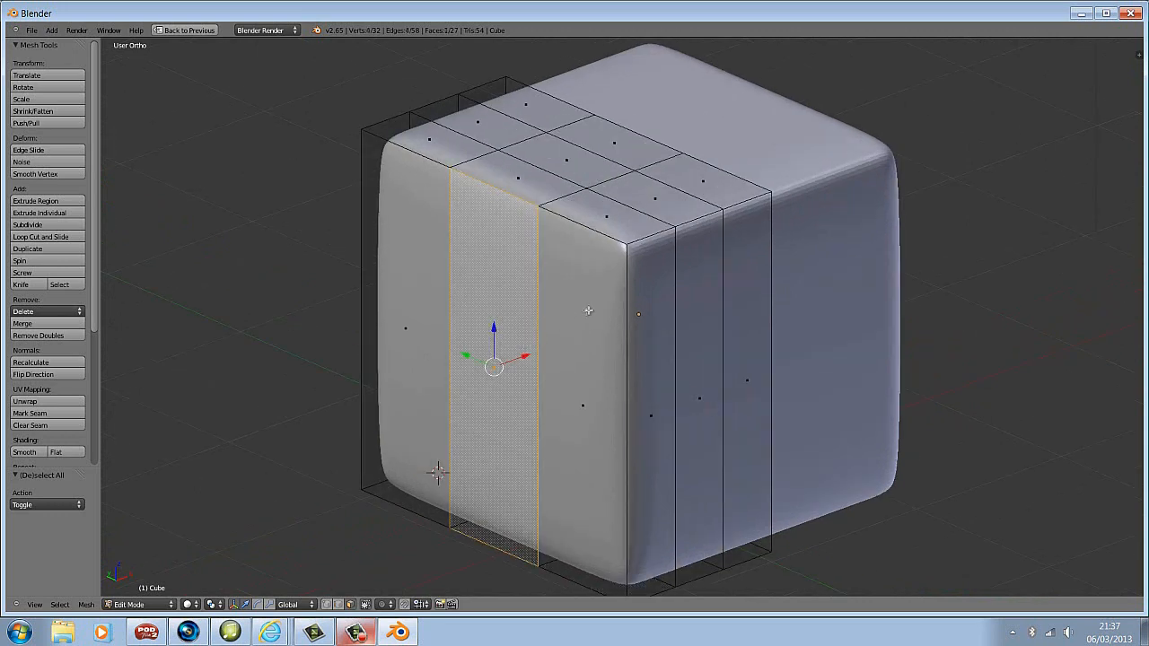
middle_click_drag(626, 285, 593, 271)
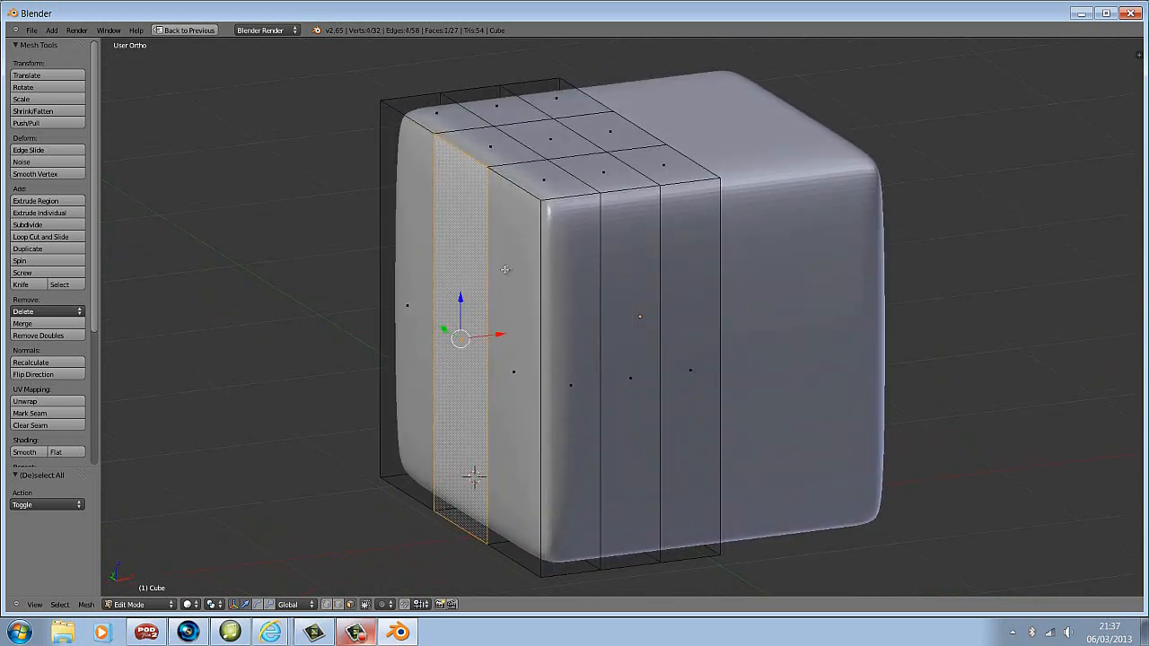
key("e")
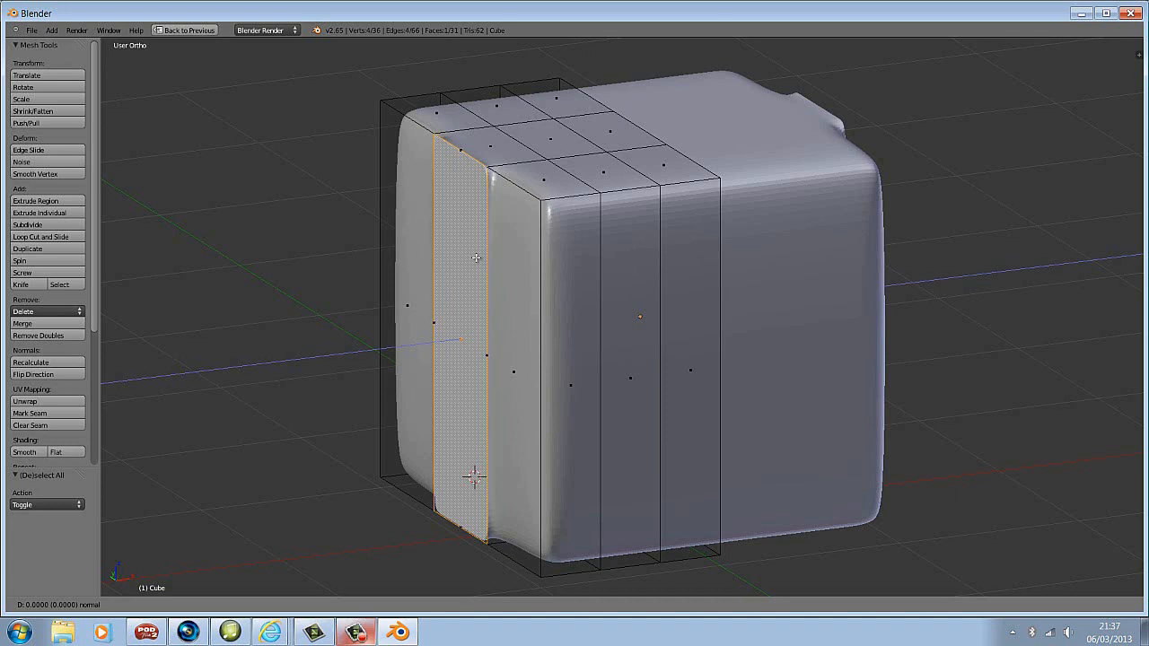
right_click(476, 257)
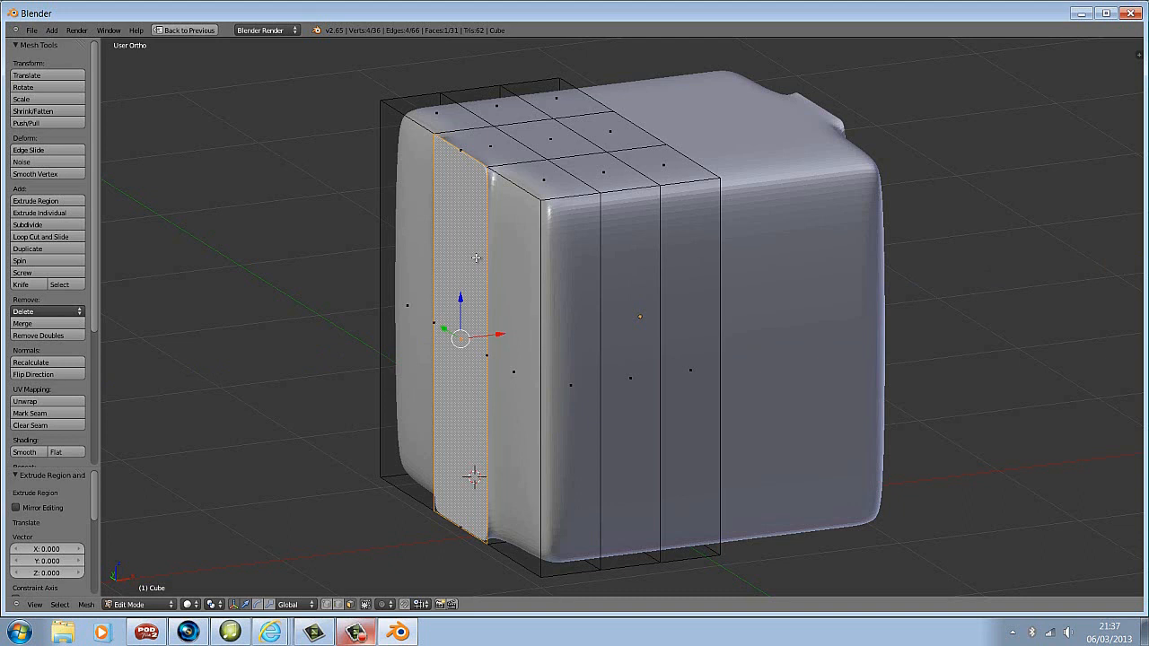
key("s")
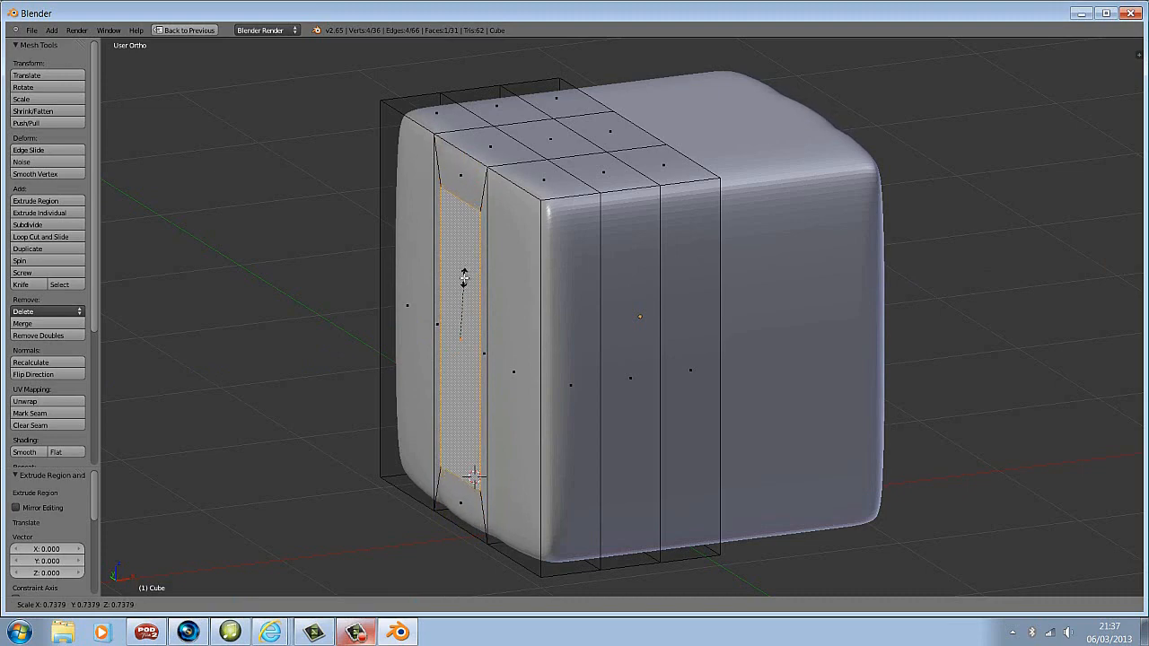
left_click(464, 278)
- Extrude the inset side face 0.224 inward along X to form a recess
middle_click_drag(464, 278, 588, 273)
mouse_move(632, 204)
middle_mouse_down()
mouse_move(609, 194)
mouse_move(649, 211)
mouse_move(628, 210)
middle_mouse_up()
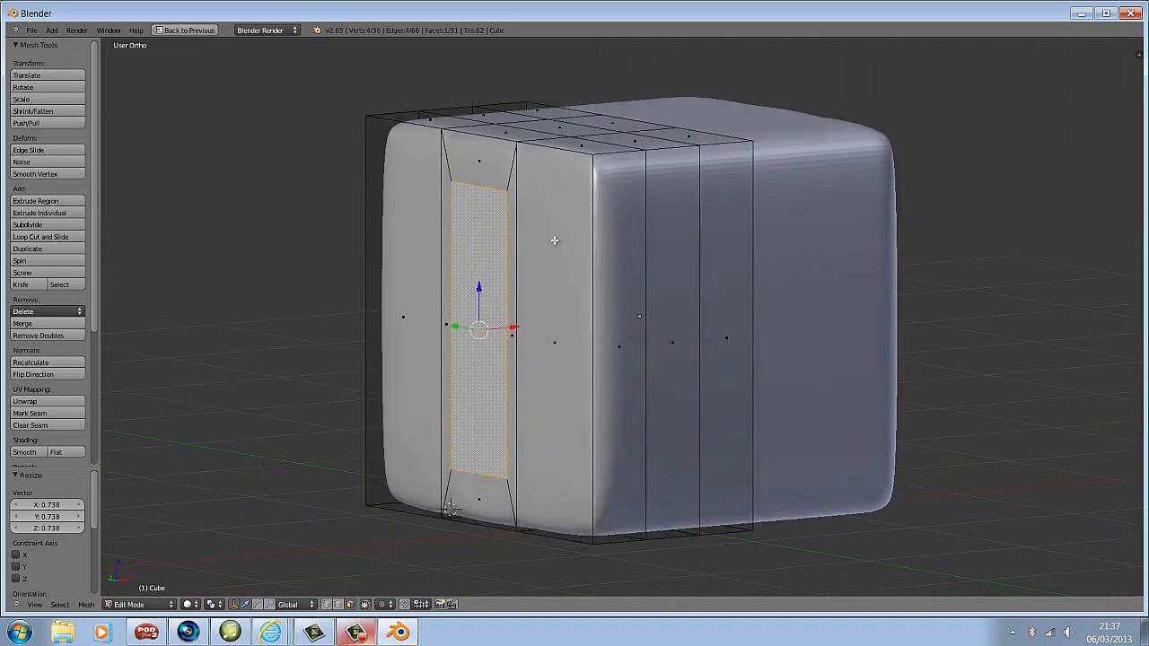
key("e")
left_click(590, 247)
- Try enlarging the recess floor by a factor of 1.242, and undo that scaling
middle_click_drag(589, 247, 1003, 246)
middle_click_drag(640, 260, 657, 265)
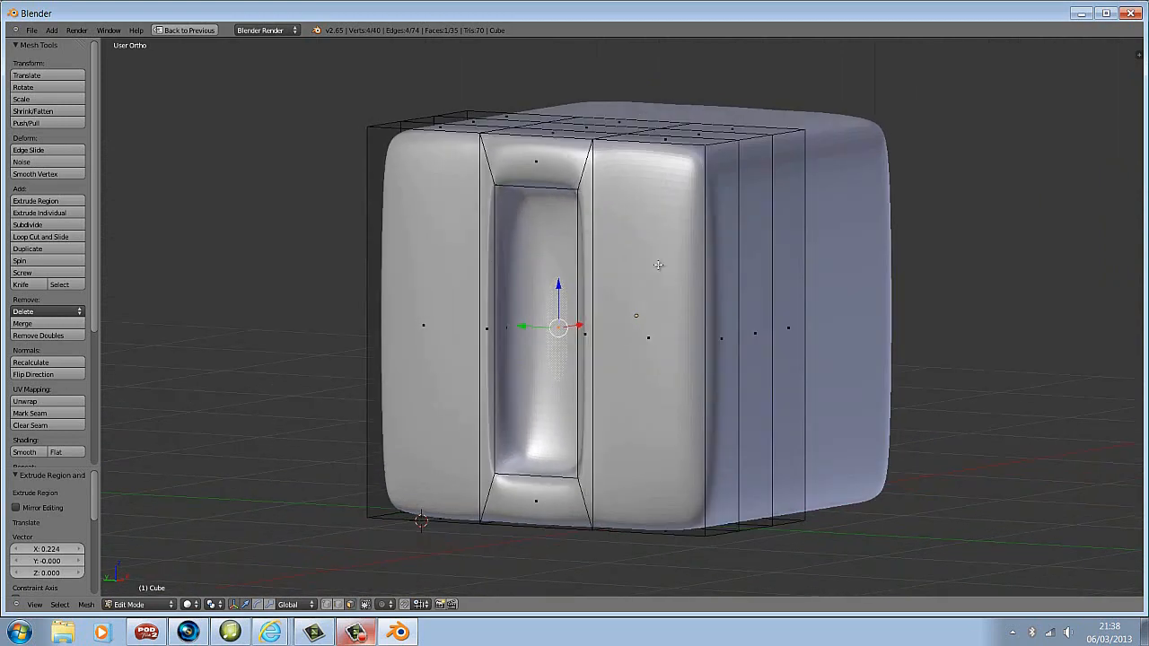
key("s")
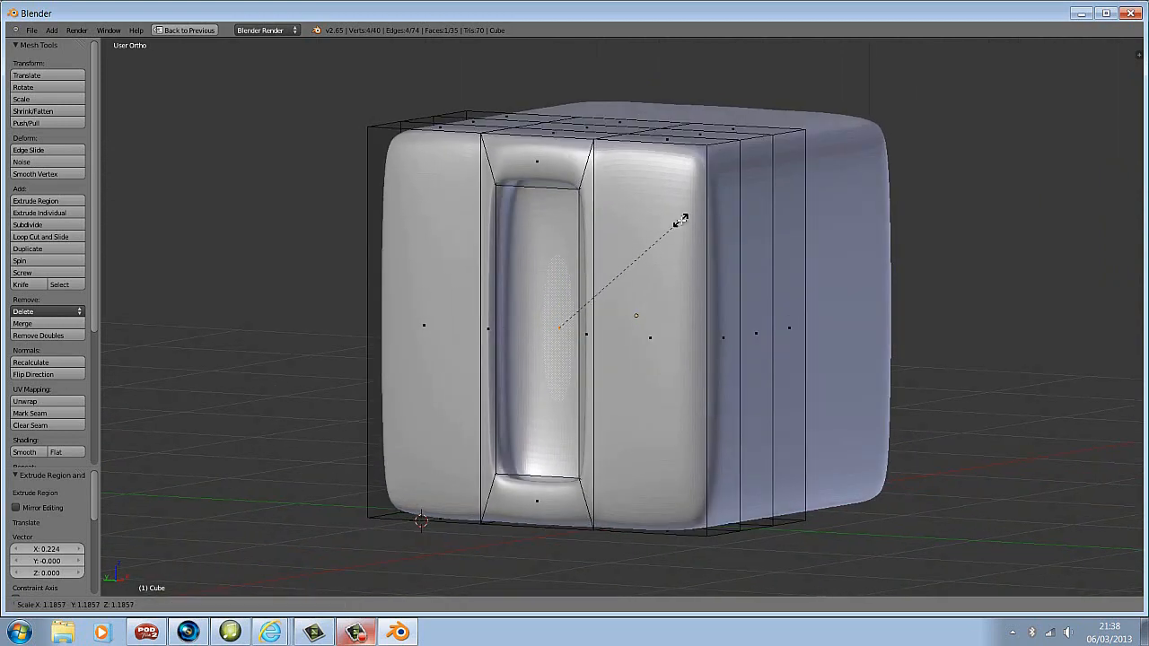
left_click(691, 219)
middle_click_drag(863, 229, 707, 269)
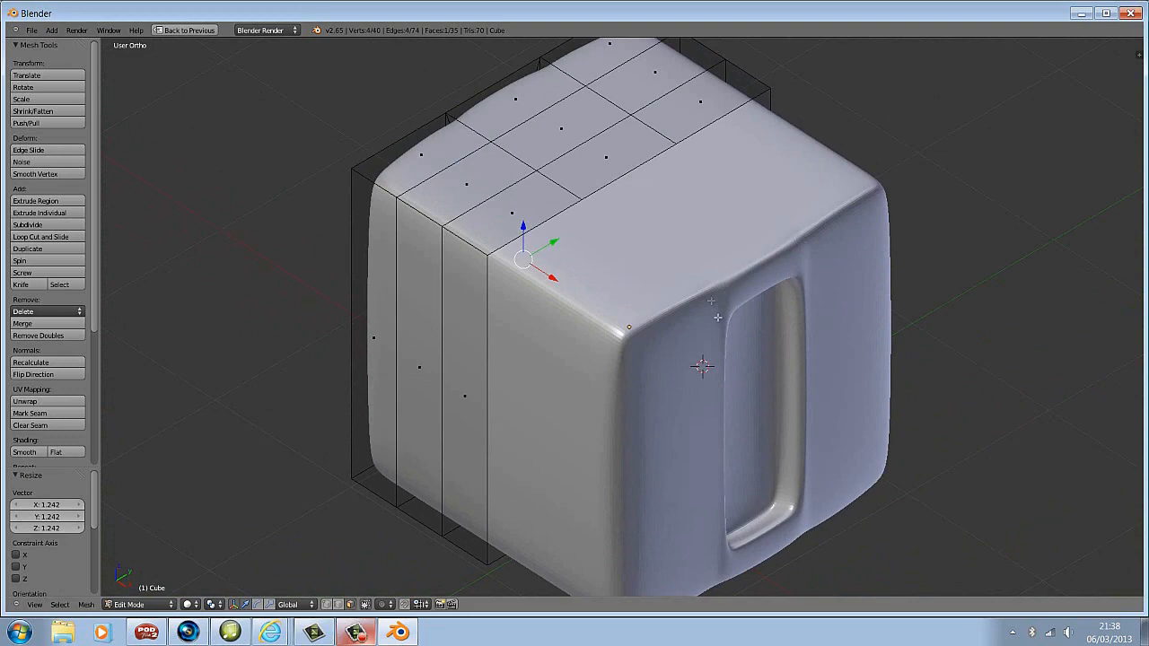
middle_click_drag(489, 262, 615, 215)
key("ctrl+z")
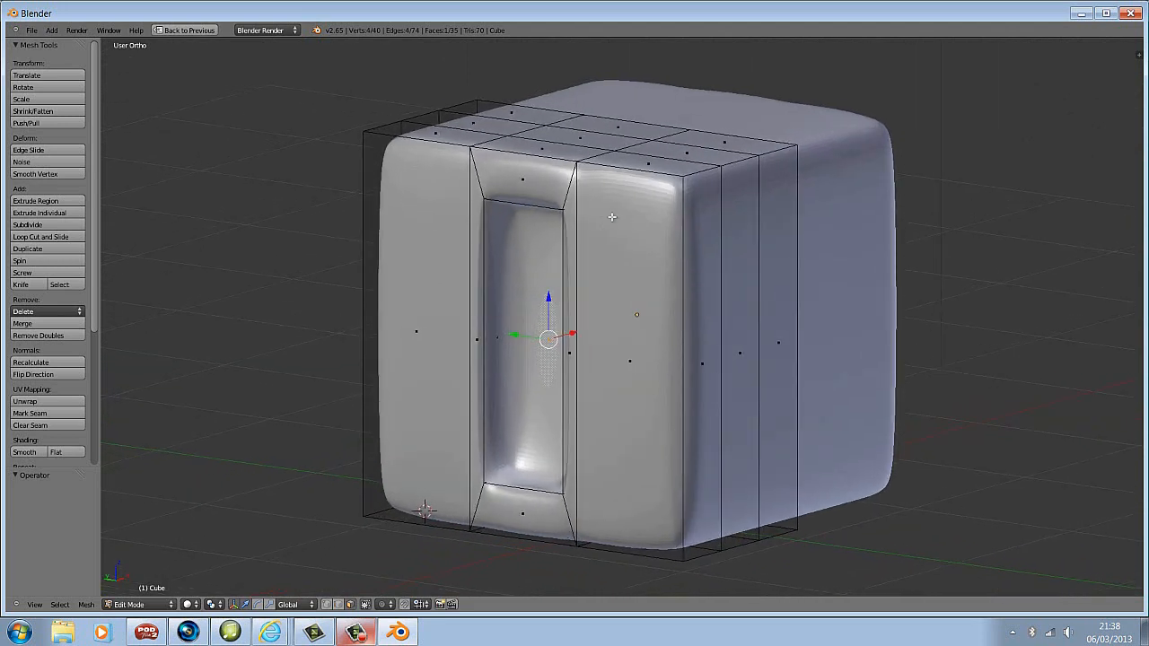
- Inset the recess floor by extruding it in place at scale 0.762, and extrude it 2.512 outward along X as an arm
key("e")
left_click(531, 261)
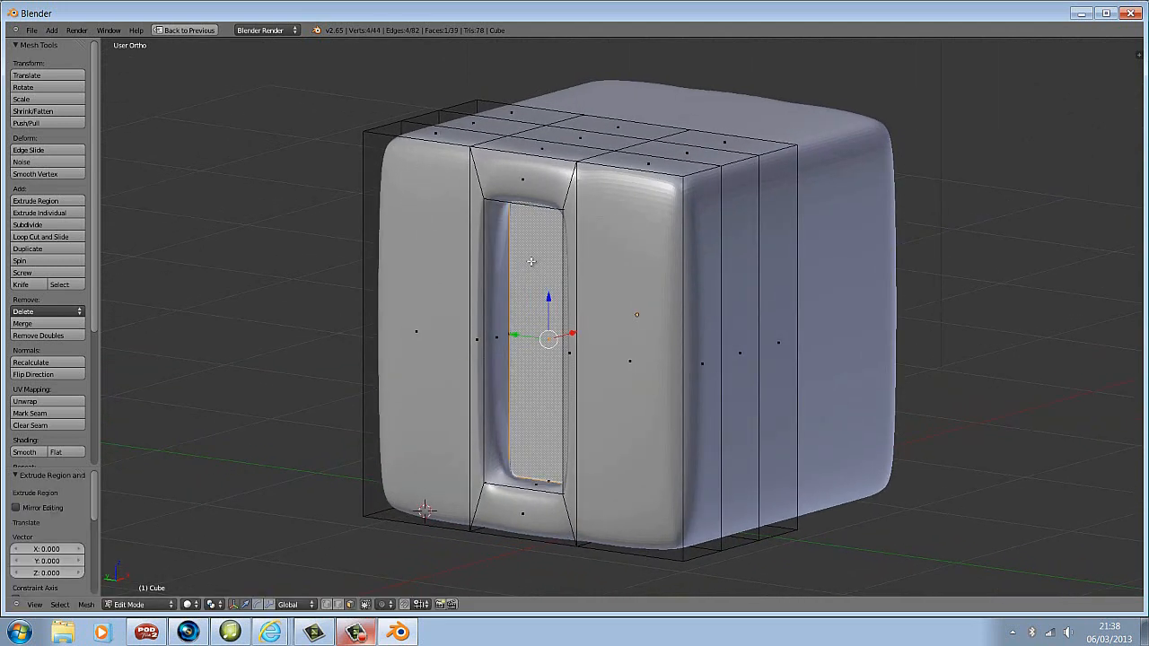
key("s")
left_click(536, 280)
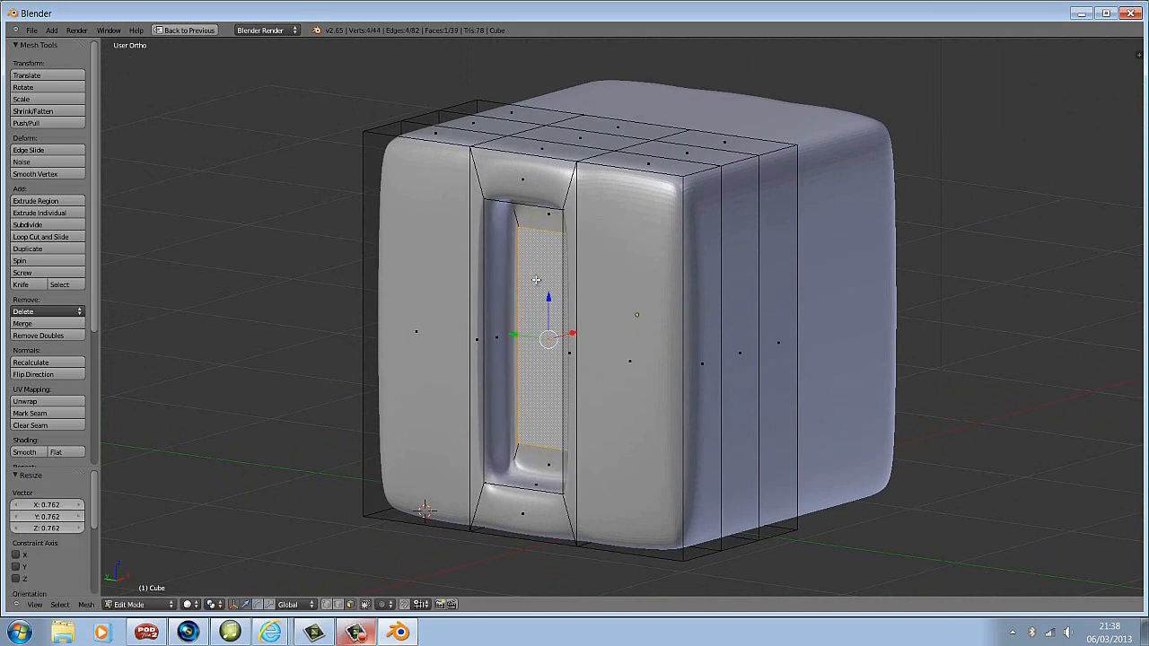
key("e")
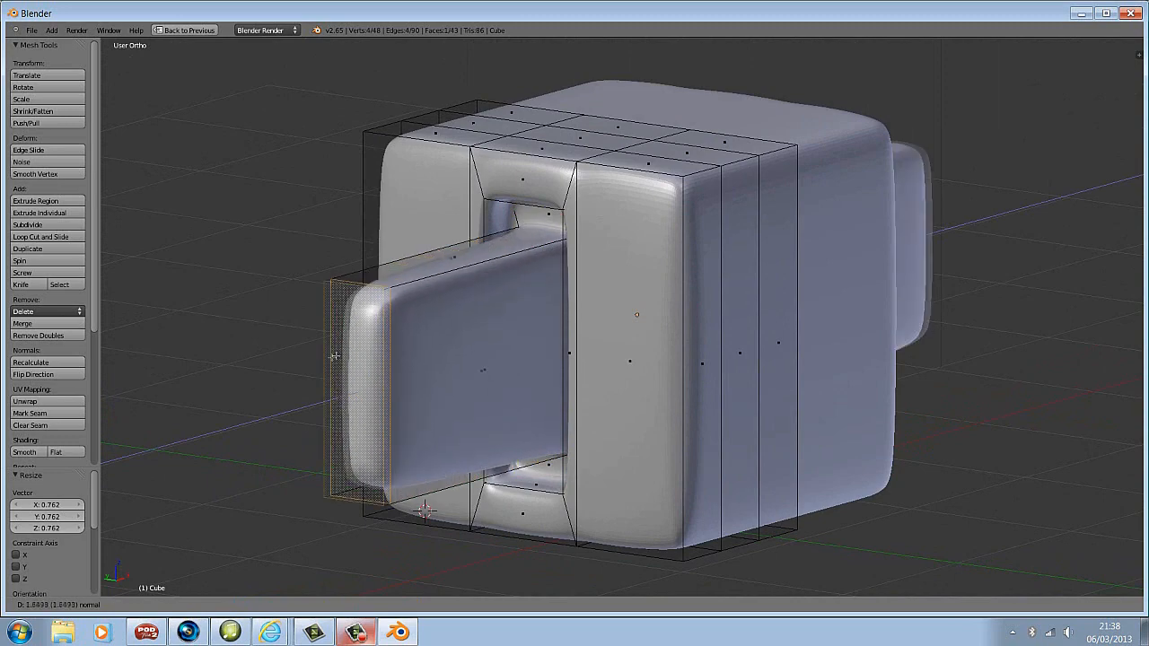
left_click(255, 372)
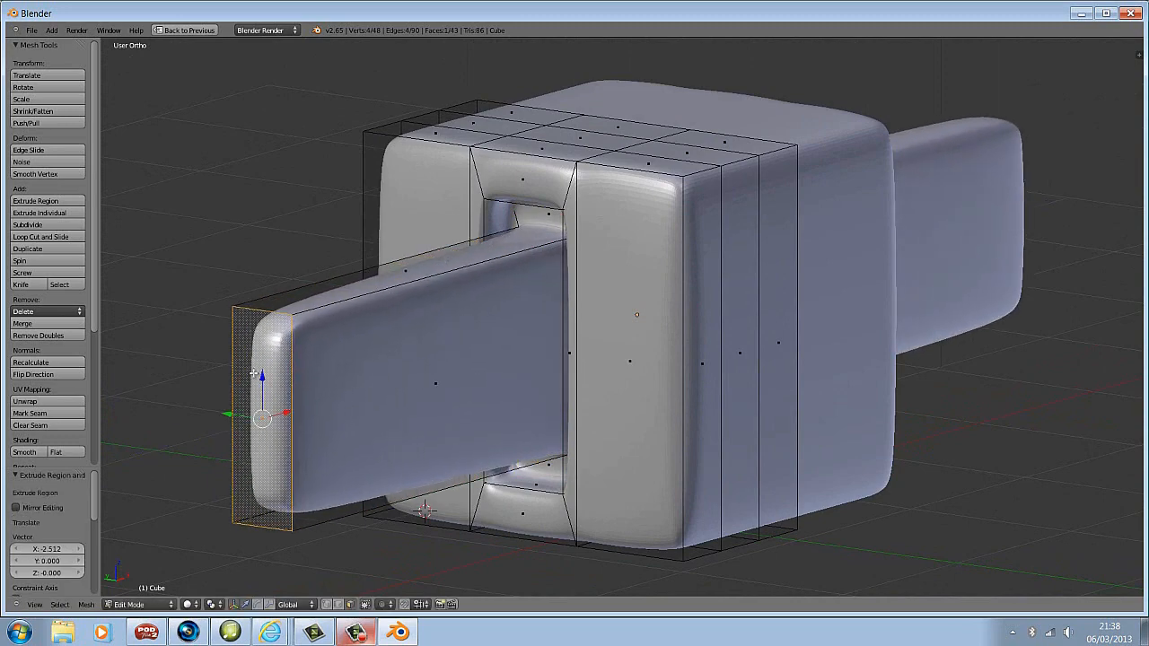
- Inset the arm's end face at scale 0.758 and extrude it 0.261 inward along X
mouse_move(545, 213)
middle_mouse_down()
mouse_move(881, 227)
mouse_move(561, 227)
middle_mouse_up()
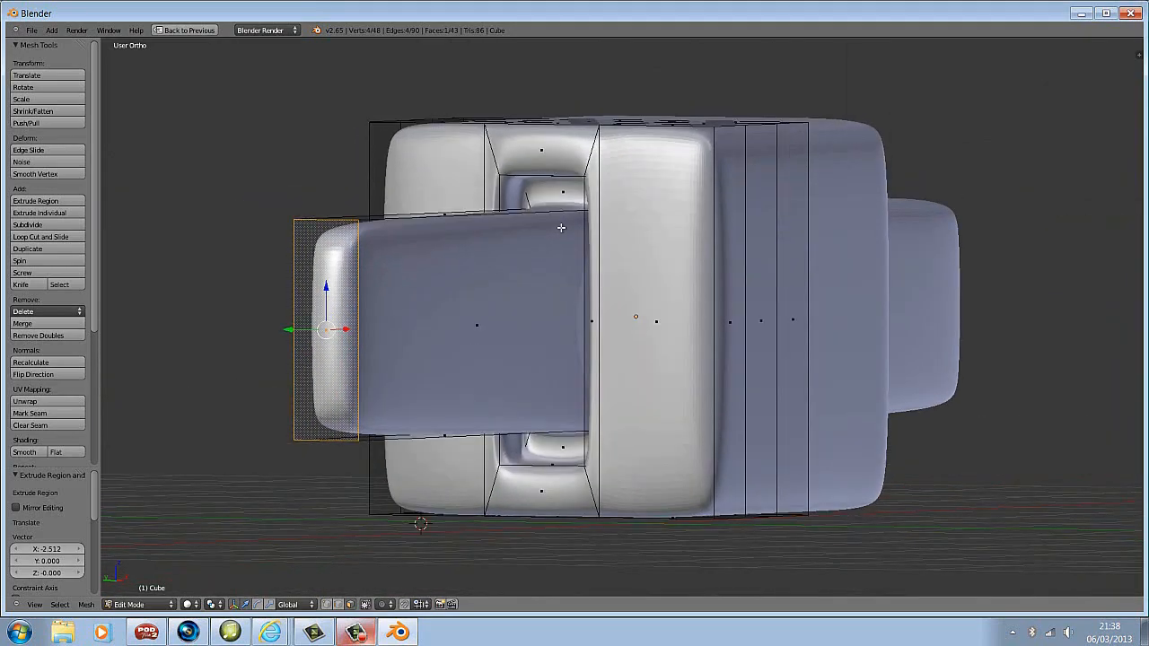
middle_click_drag(392, 309, 326, 307)
scroll(323, 310, "up", 3)
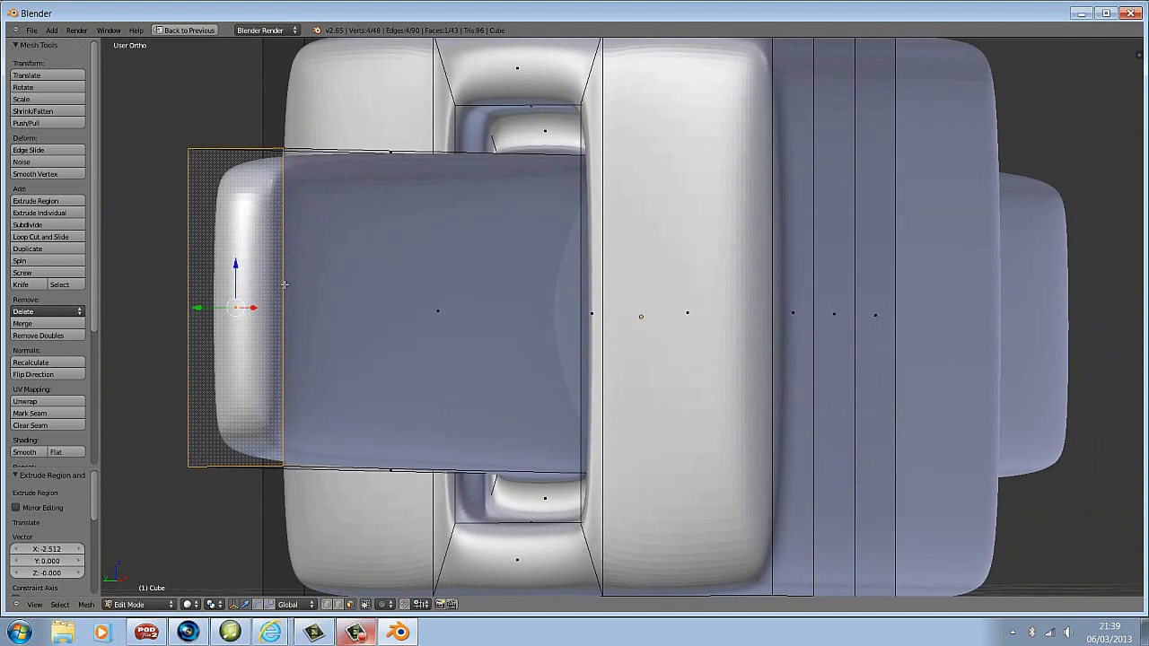
key("e")
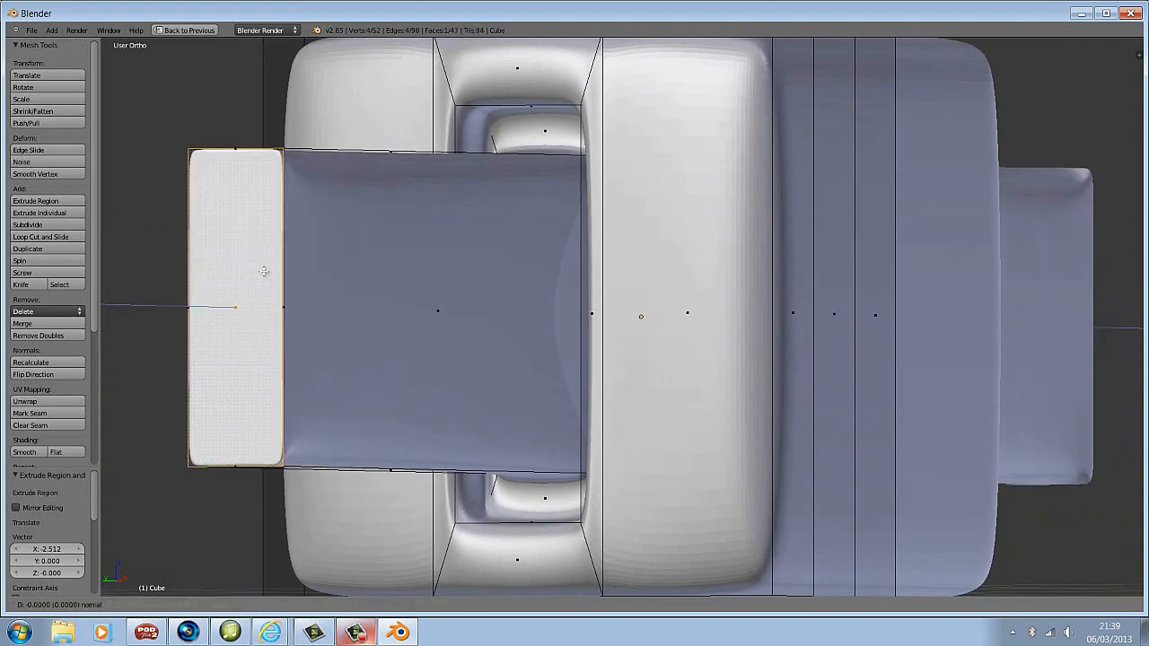
right_click(264, 271)
key("s")
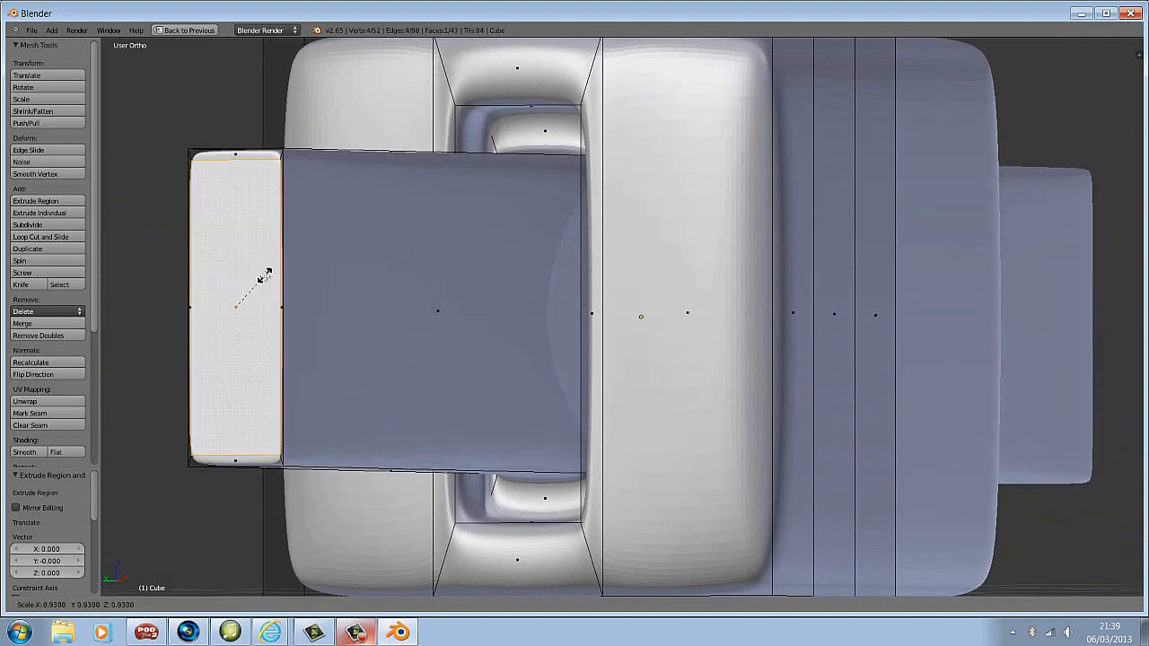
left_click(260, 283)
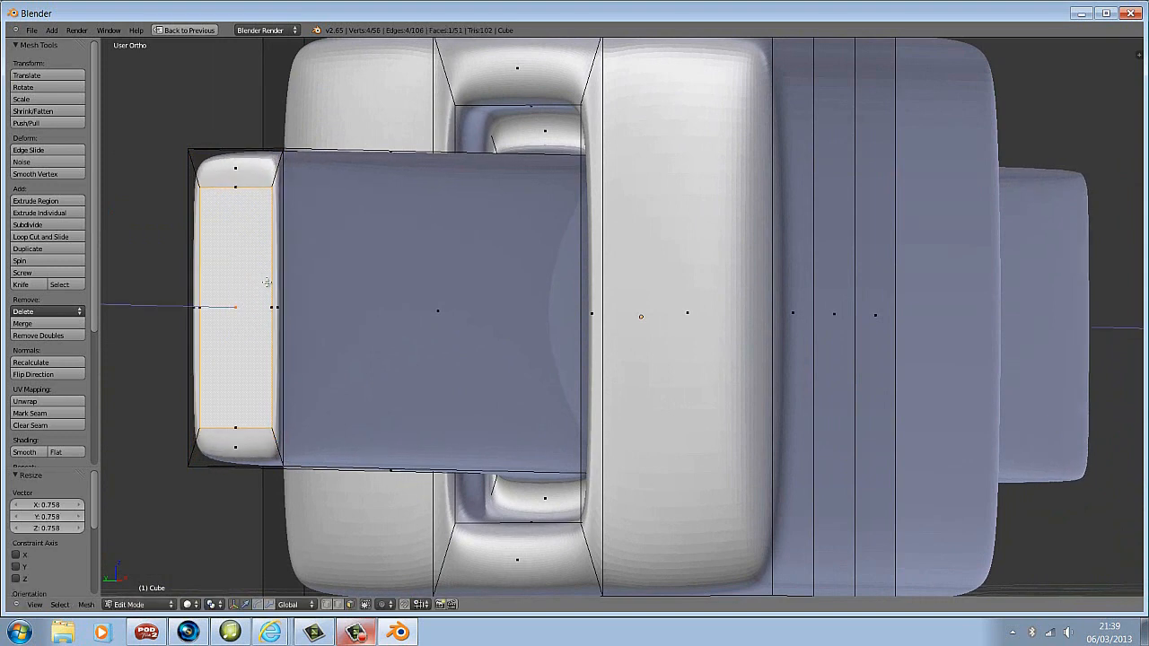
key("e")
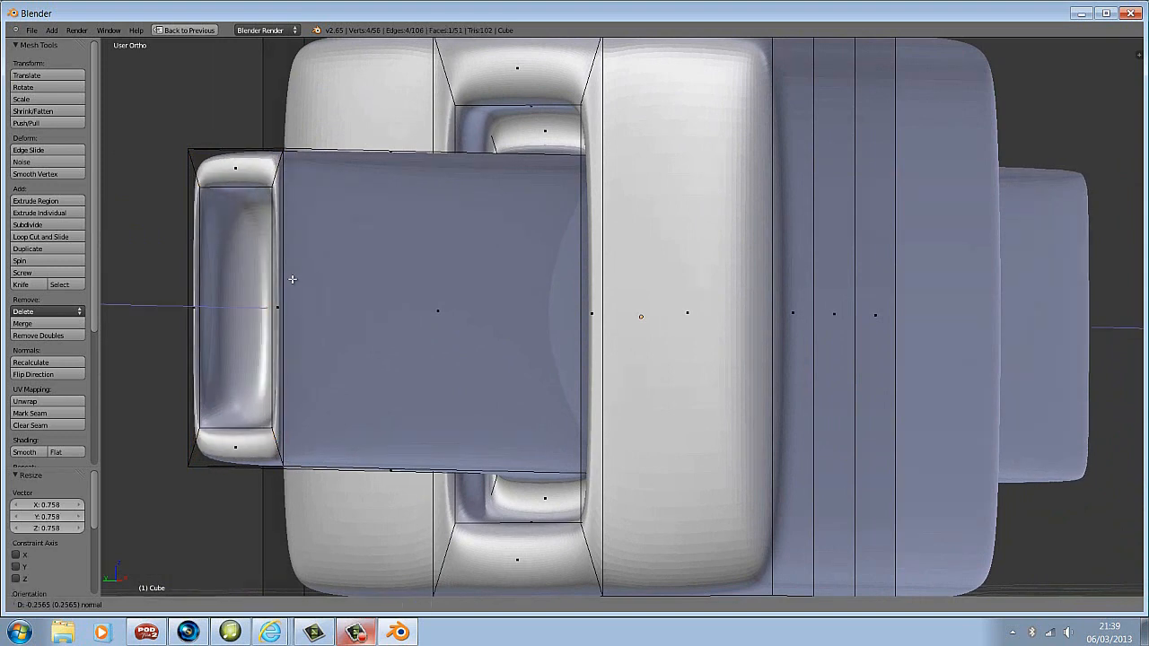
left_click(294, 273)
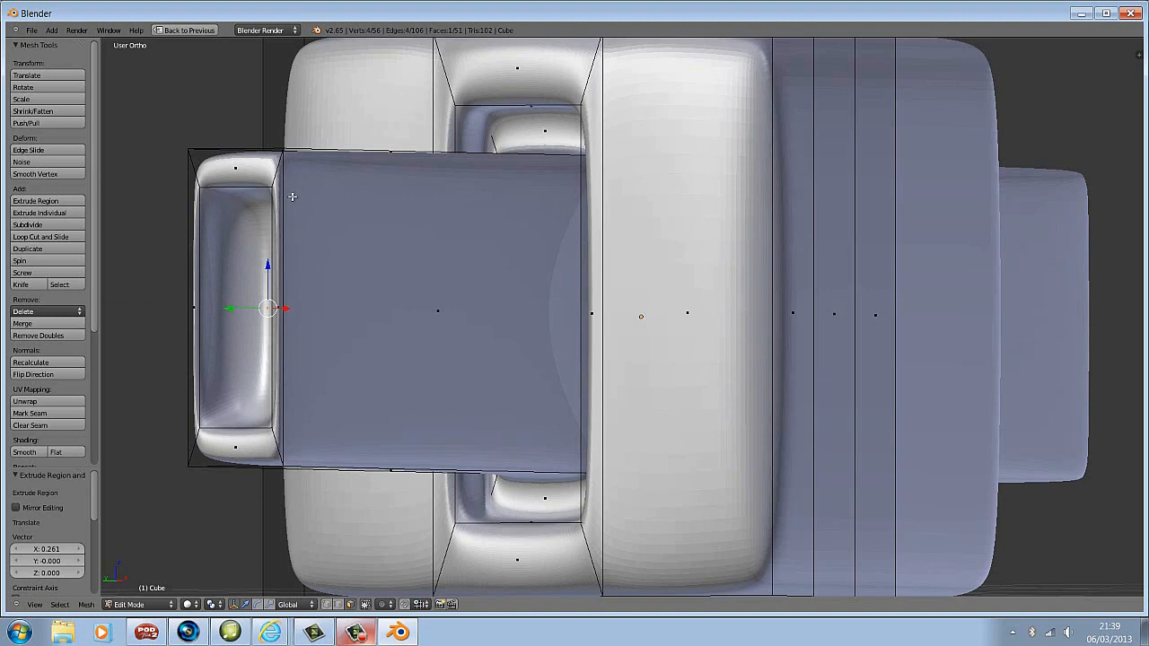
- Inset the floor of the arm's end recess at scale 0.819 and extrude it 1.585 outward along X
key("e")
right_click(293, 179)
key("s")
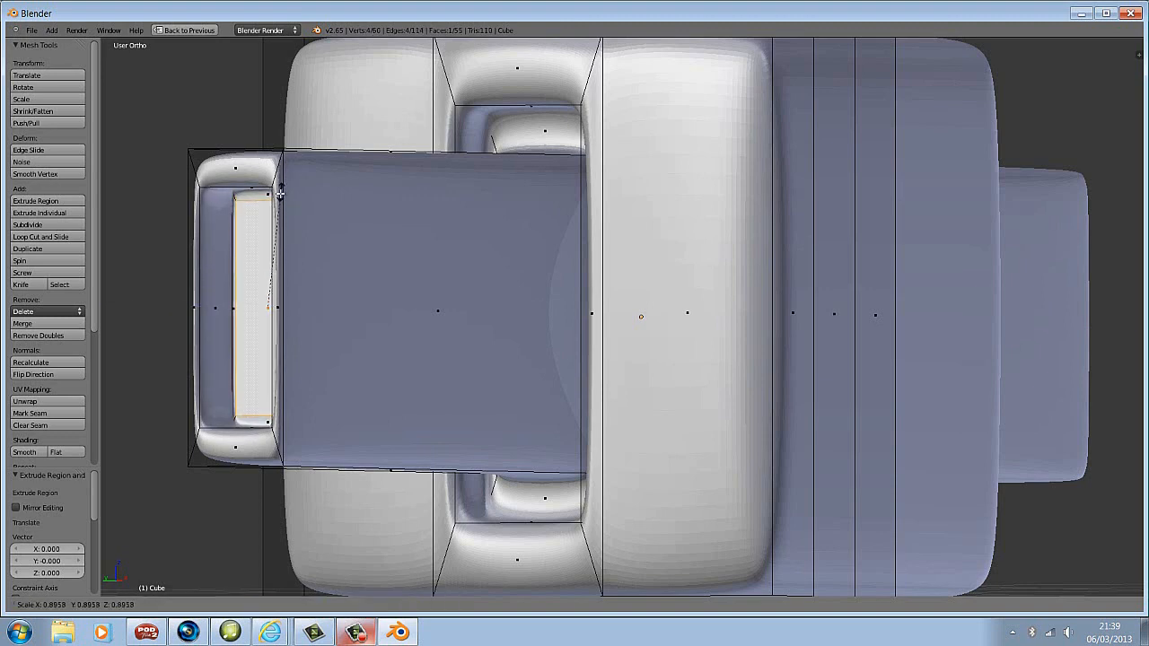
left_click(279, 205)
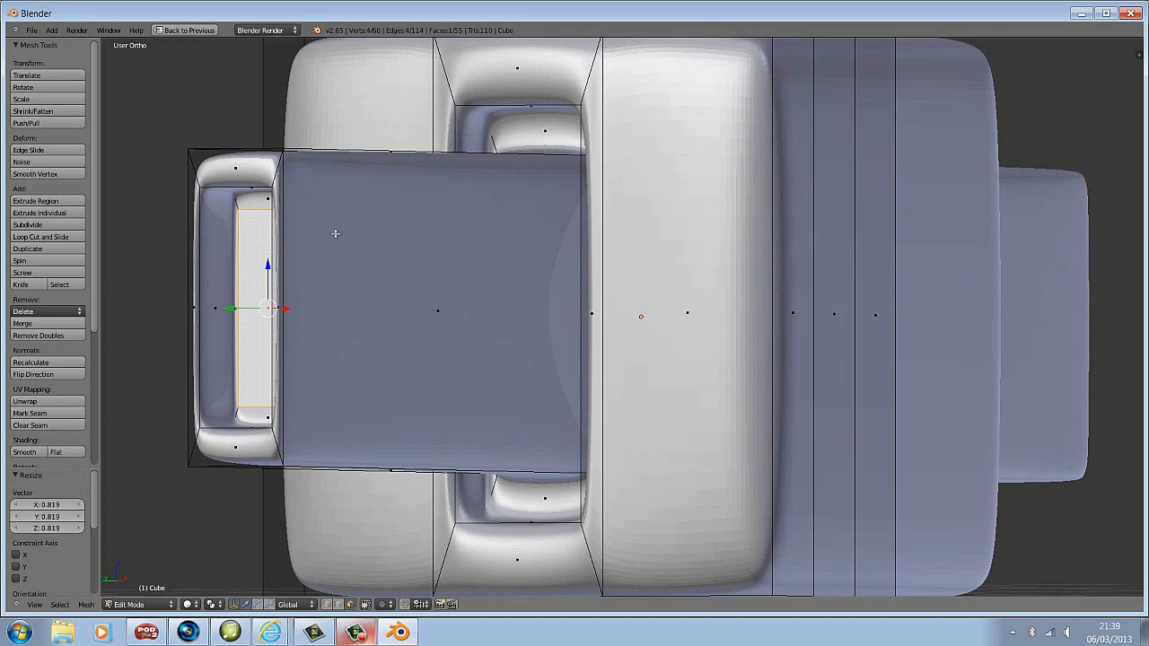
key("e")
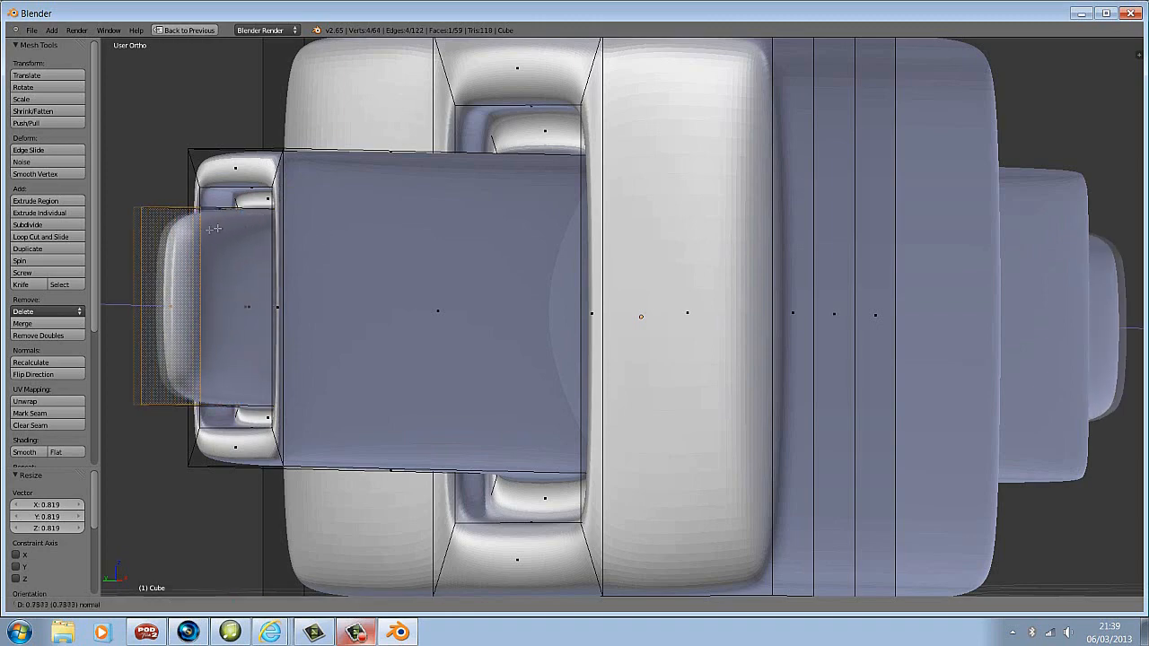
left_click(139, 241)
- Scale up the end face of the outermost arm segment by a factor of 1.673
middle_click_drag(308, 290, 442, 307)
key("s")
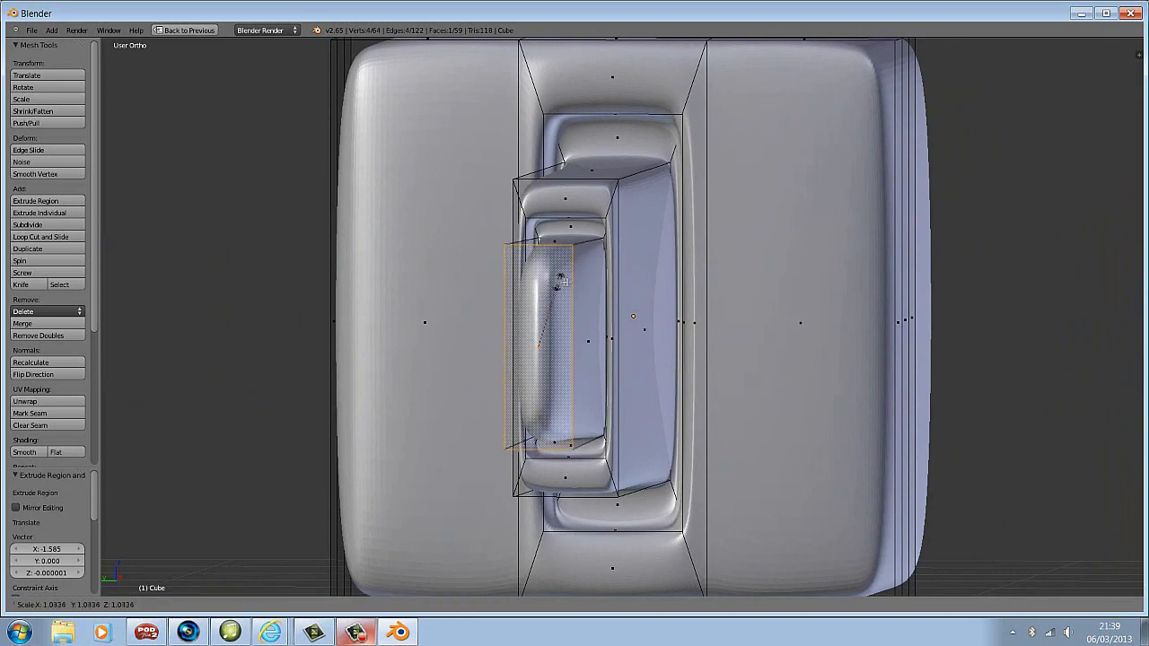
left_click(632, 280)
- Split the arm's enlarged end face off from the surrounding mesh
middle_click_drag(632, 280, 560, 397)
scroll(560, 397, "up", 3)
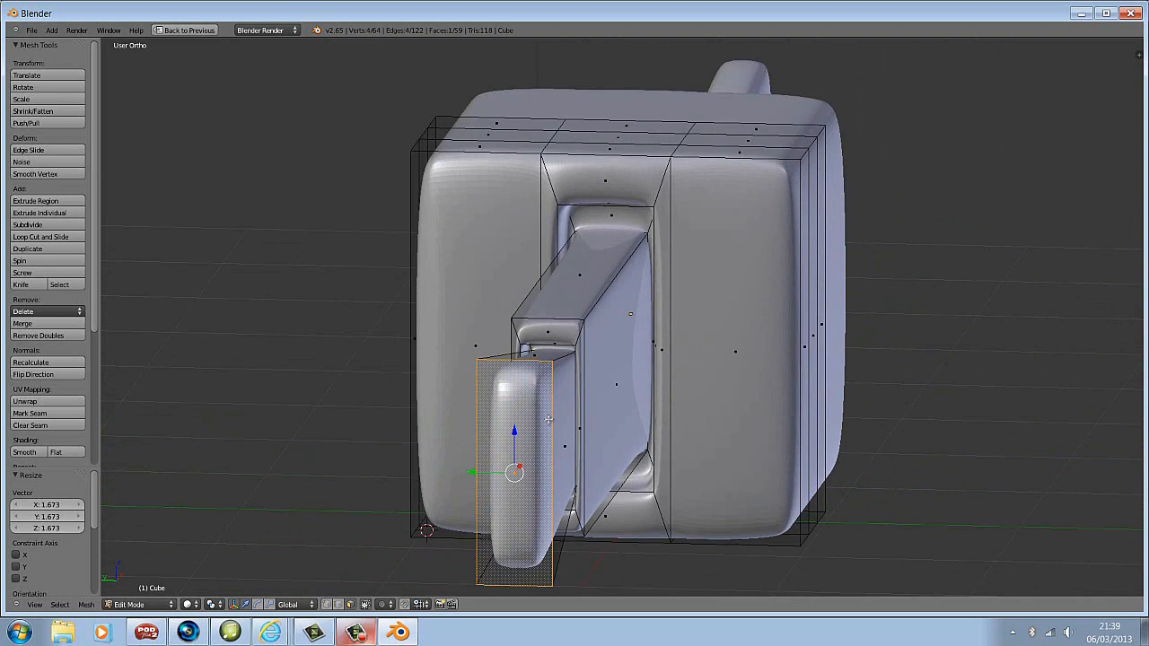
key("s")
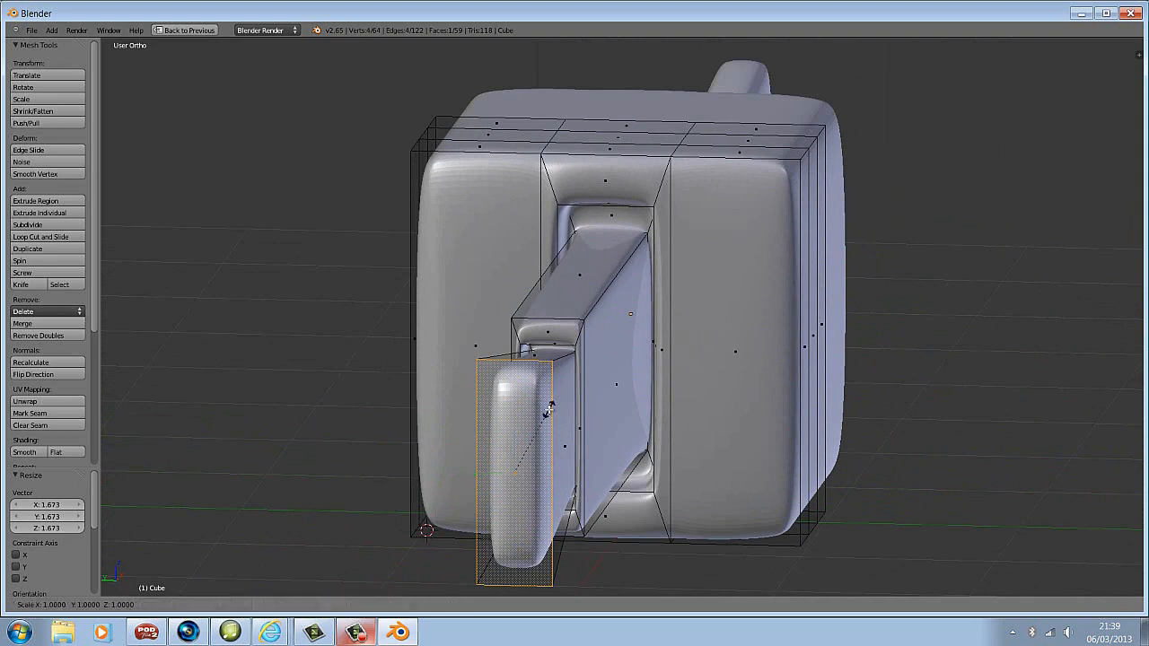
left_click(574, 368)
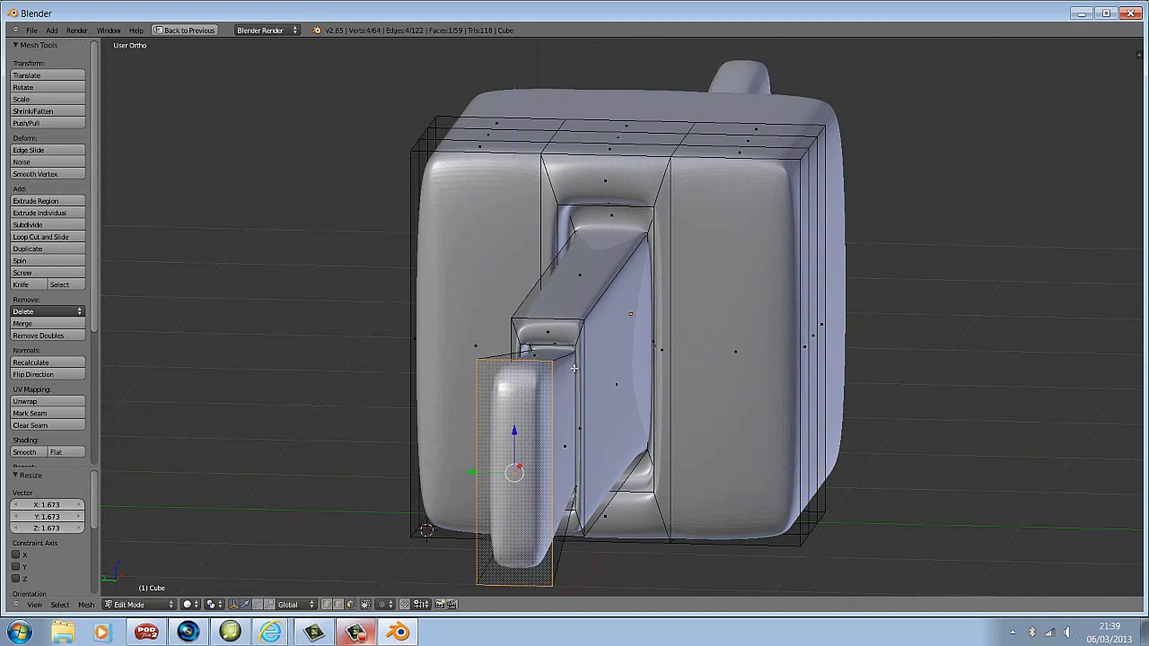
key("y")
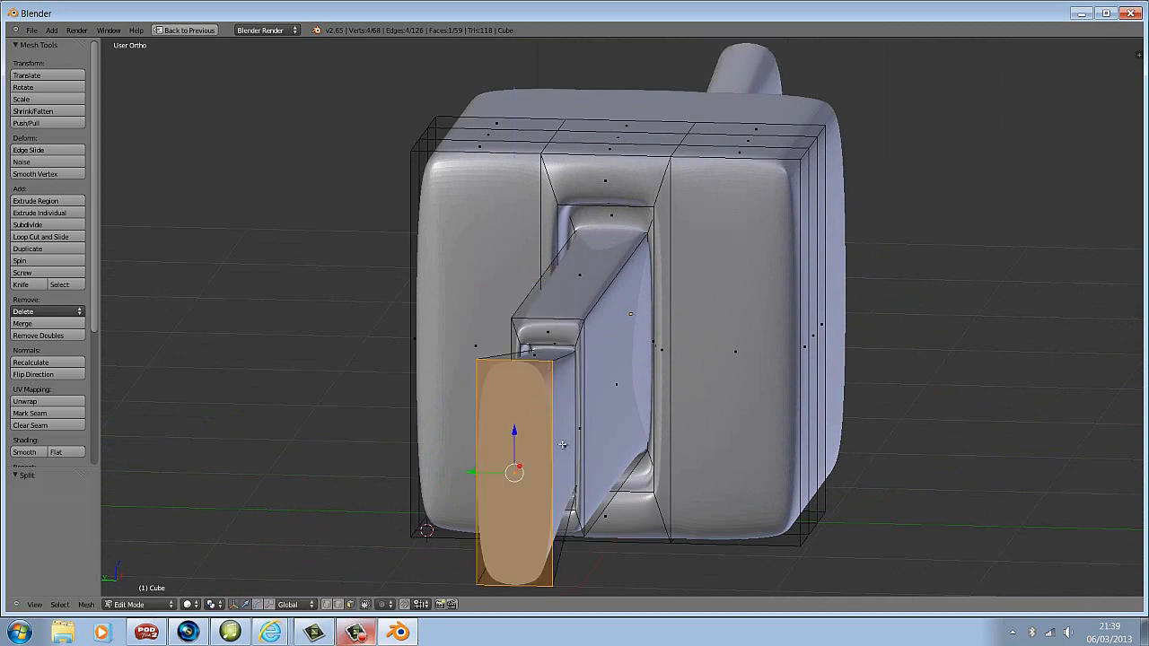
- Reselect the arm's split-off end face and scale it by 2.764 along the global Y axis
key("x")
right_click(617, 404)
right_click(524, 420)
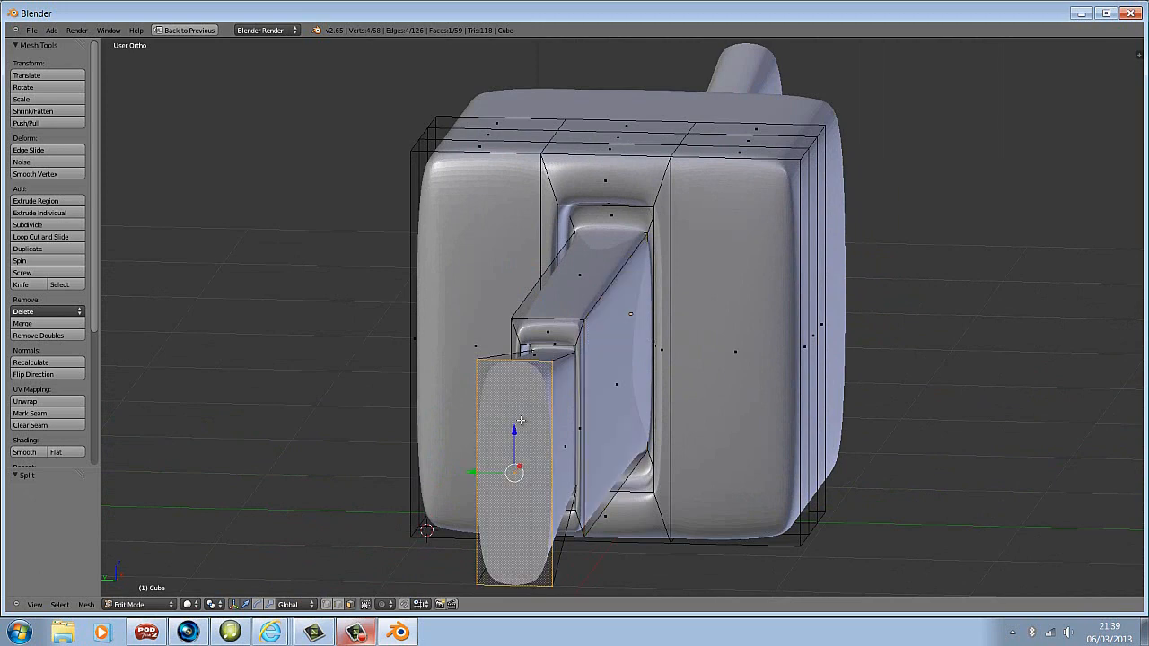
key("s")
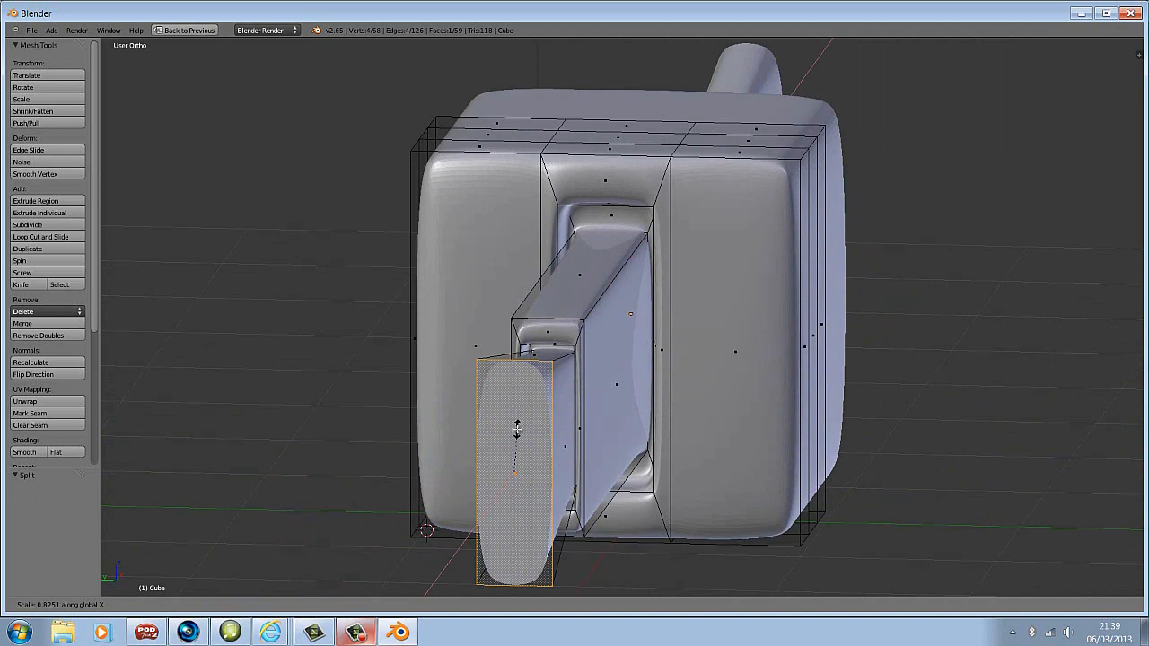
key("y")
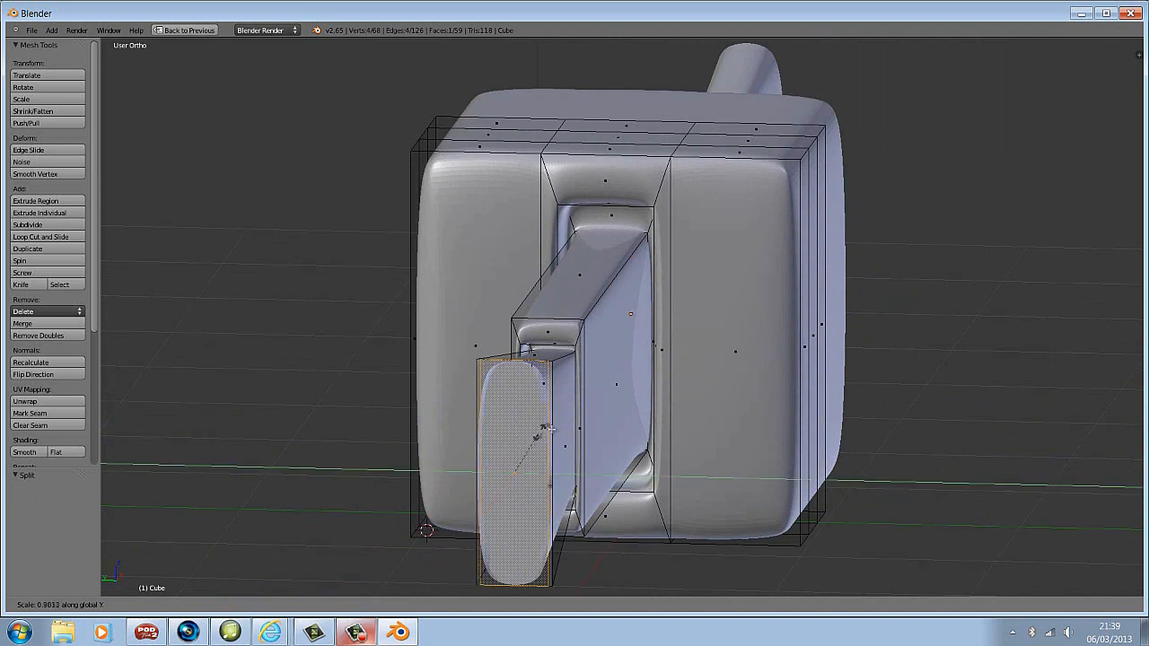
left_click(641, 414)
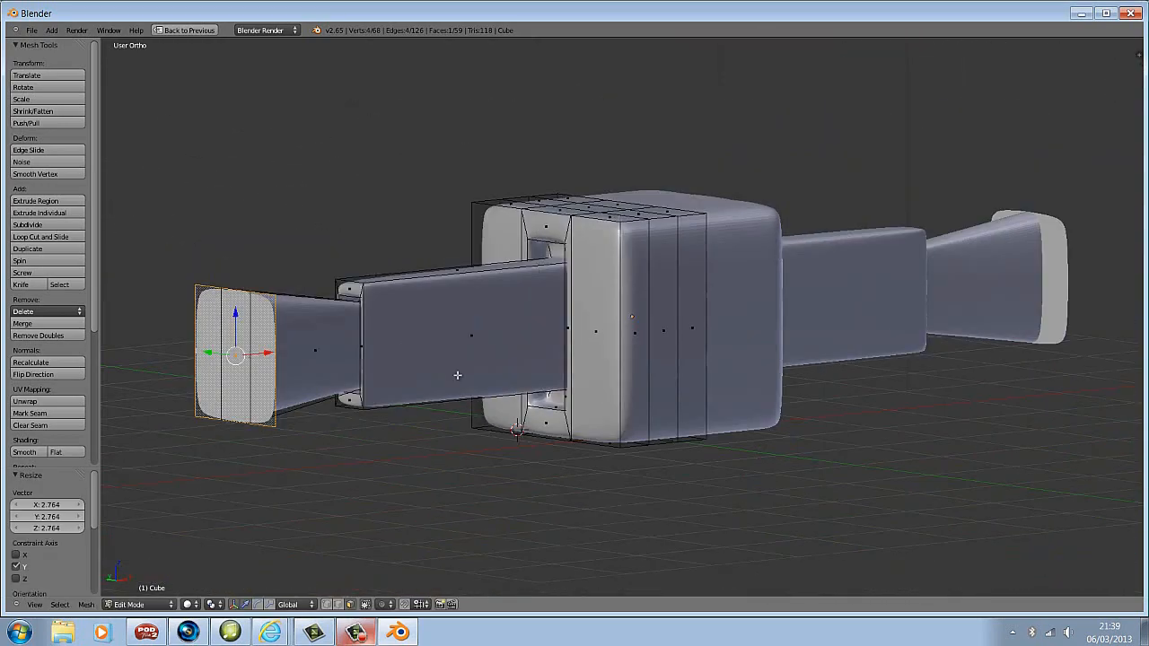
- Inset the arm's widened end plate at scale 0.667 and extrude it 0.863 outward along X
mouse_move(457, 375)
middle_mouse_down()
mouse_move(436, 366)
mouse_move(411, 390)
mouse_move(431, 405)
mouse_move(463, 382)
mouse_move(397, 367)
mouse_move(411, 382)
mouse_move(455, 378)
middle_mouse_up()
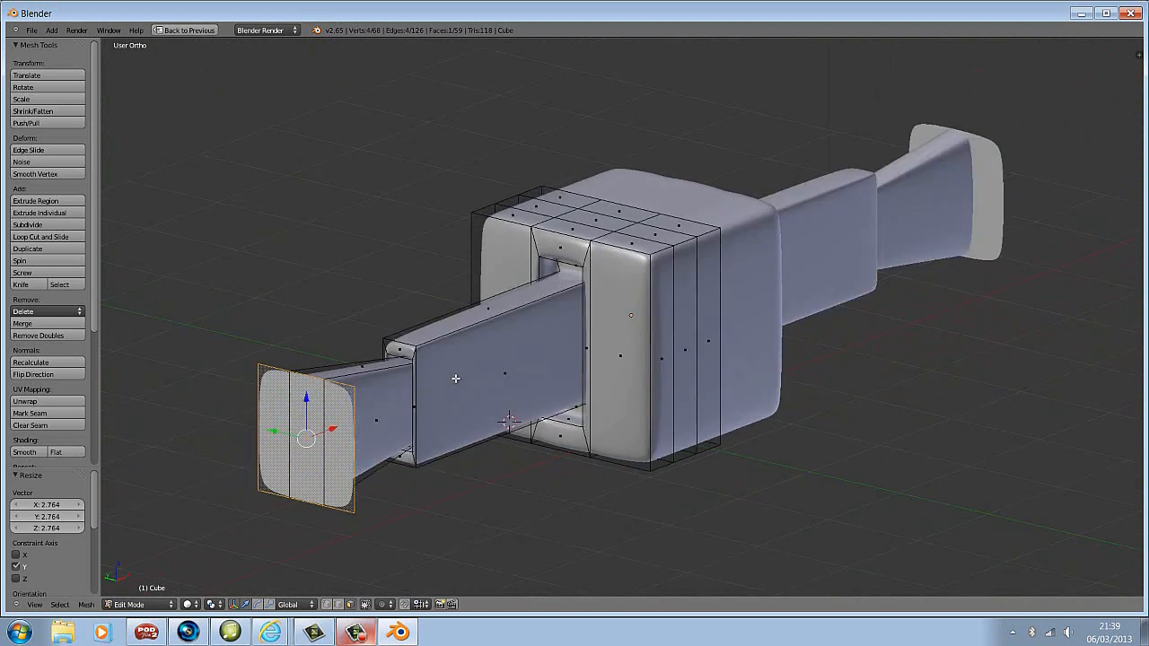
key("e")
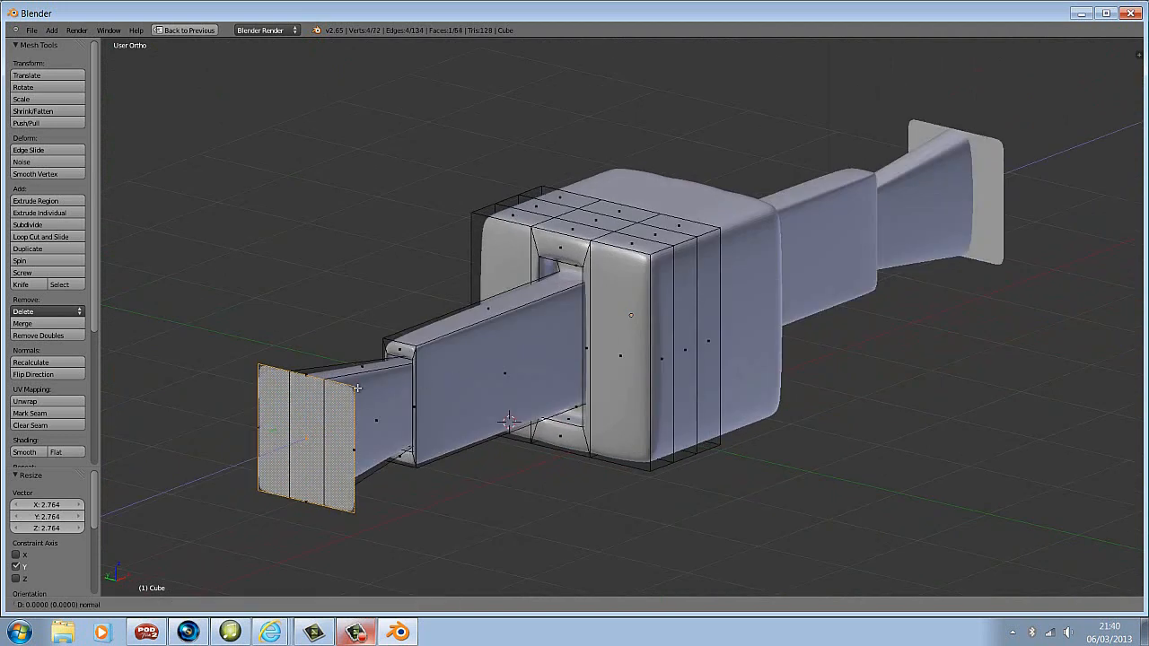
right_click(357, 388)
key("s")
left_click(343, 408)
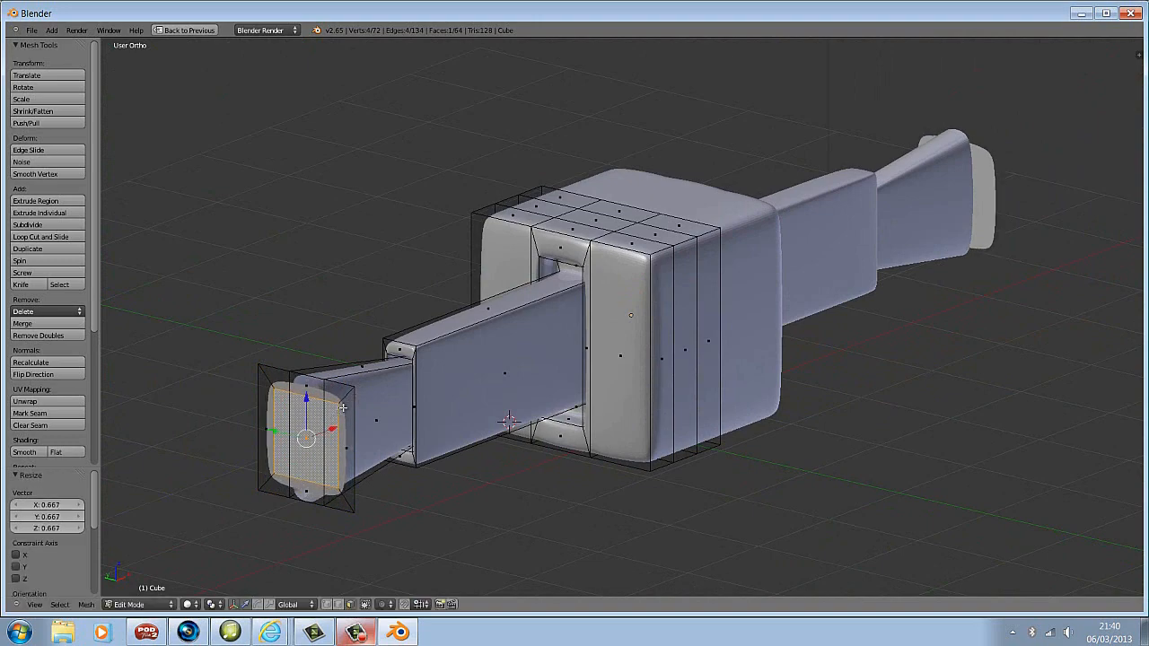
key("e")
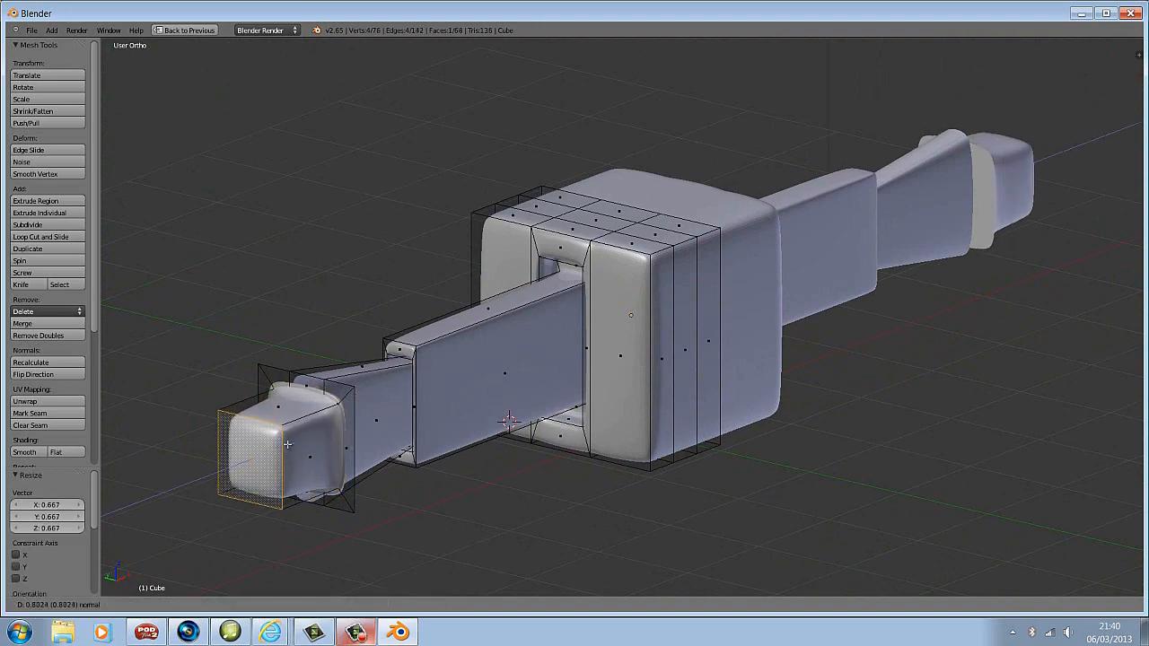
left_click(286, 445)
- Inset the end face of the arm's new tip block at scale 0.671 and extrude it 0.743 inward along X
mouse_move(397, 445)
middle_mouse_down()
mouse_move(445, 435)
mouse_move(377, 436)
mouse_move(413, 441)
middle_mouse_up()
scroll(384, 442, "up", 2)
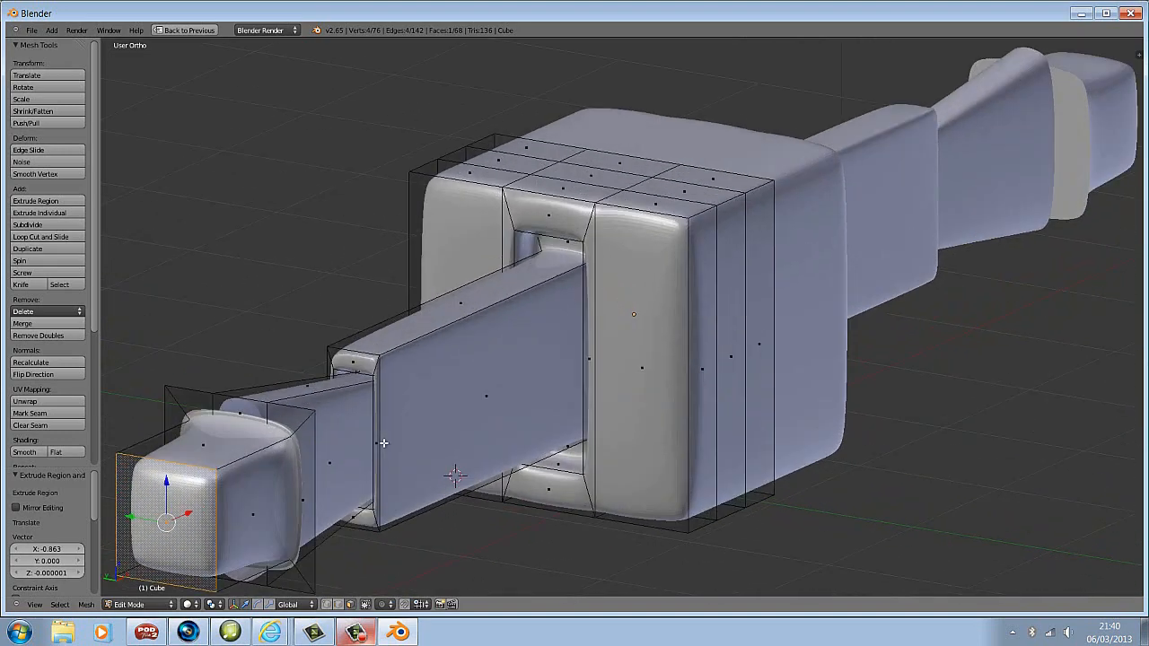
middle_click_drag(318, 481, 483, 370)
scroll(457, 373, "up", 2)
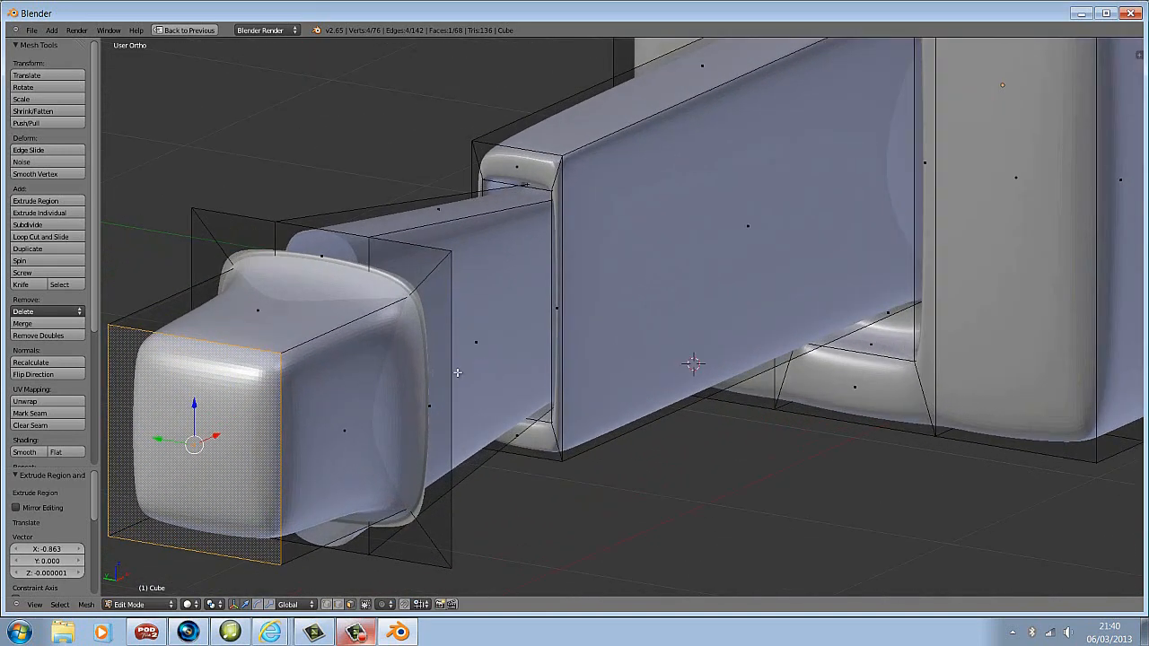
key("e")
right_click(304, 344)
key("s")
left_click(273, 385)
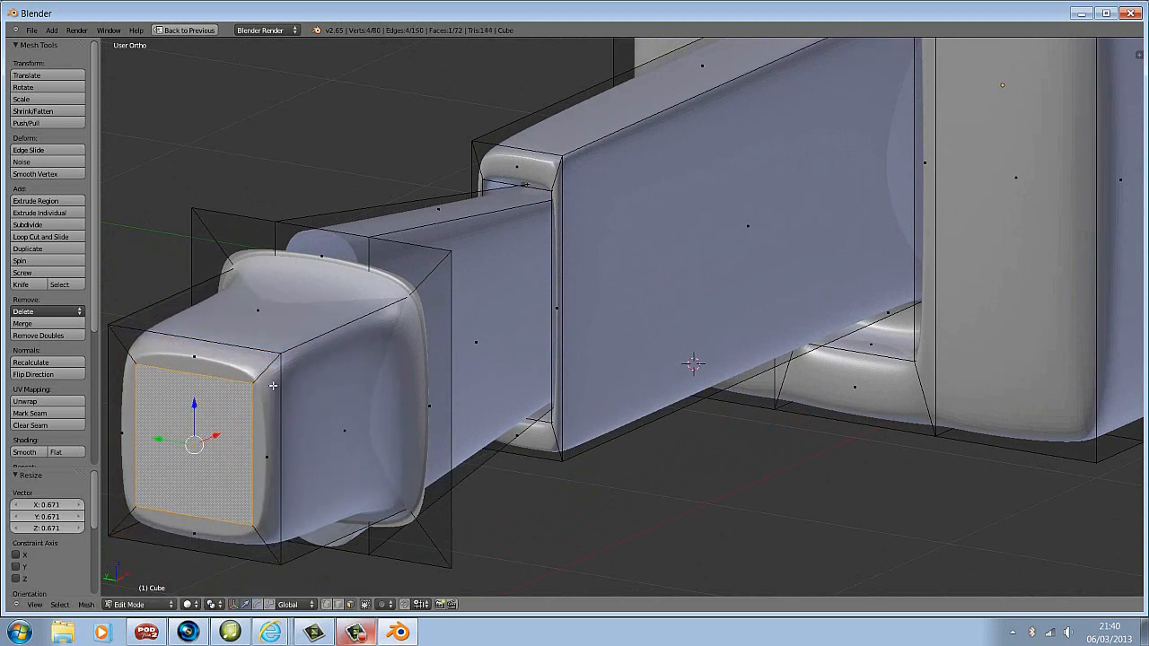
key("e")
left_click(386, 343)
- Examine the hollow arm tips and the mirrored body from several angles, finishing in top view
middle_click_drag(392, 389, 361, 372)
scroll(529, 308, "down", 3)
scroll(699, 278, "down", 2)
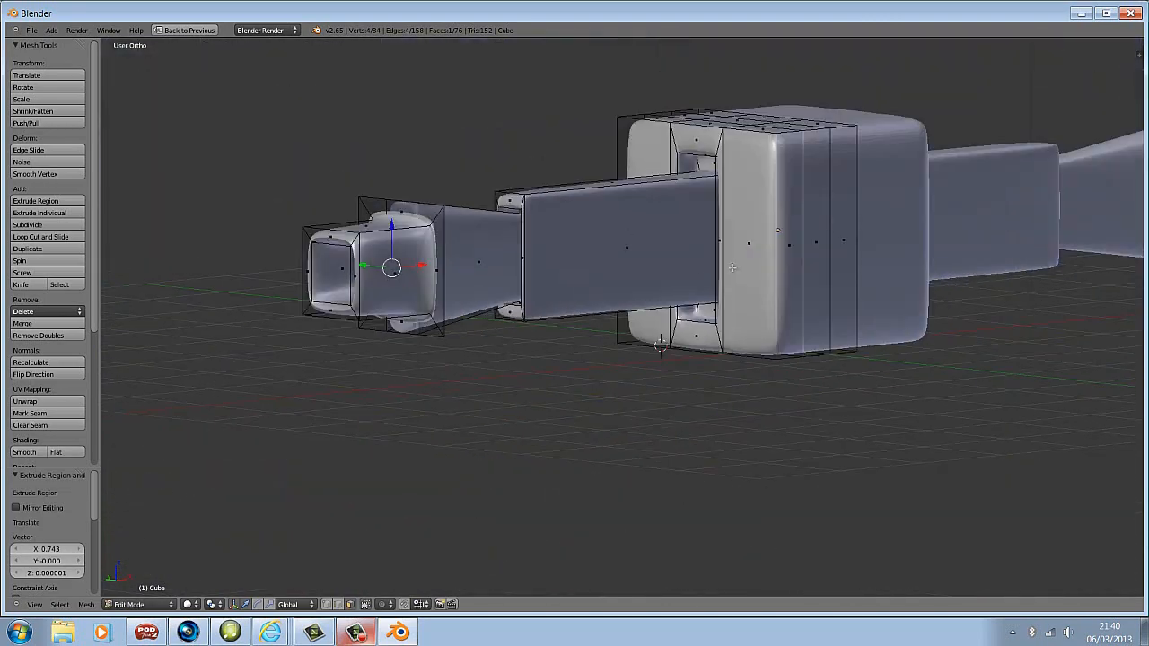
middle_click_drag(858, 227, 730, 232)
middle_click_drag(895, 278, 862, 288)
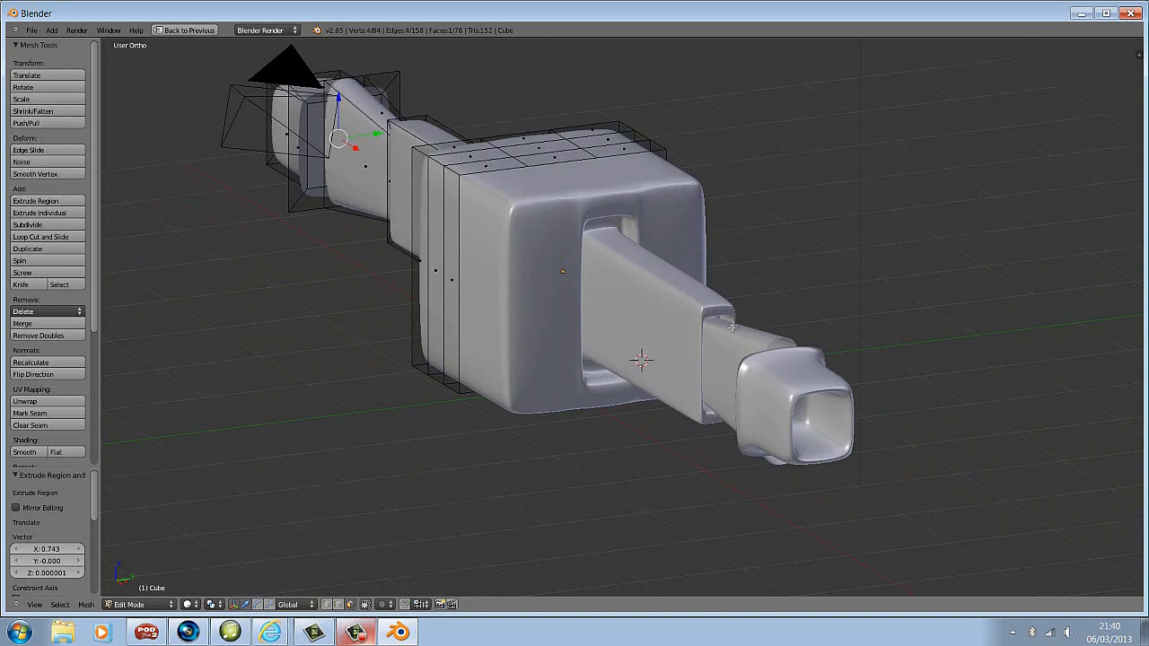
middle_click_drag(756, 391, 900, 410)
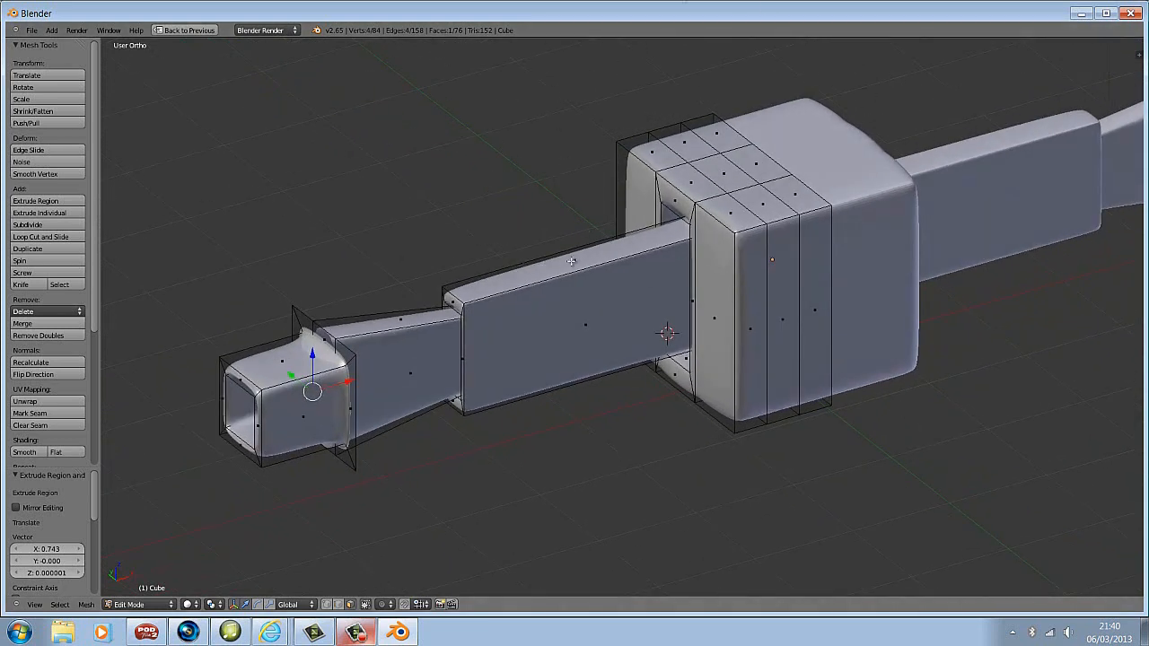
middle_click_drag(603, 234, 682, 141)
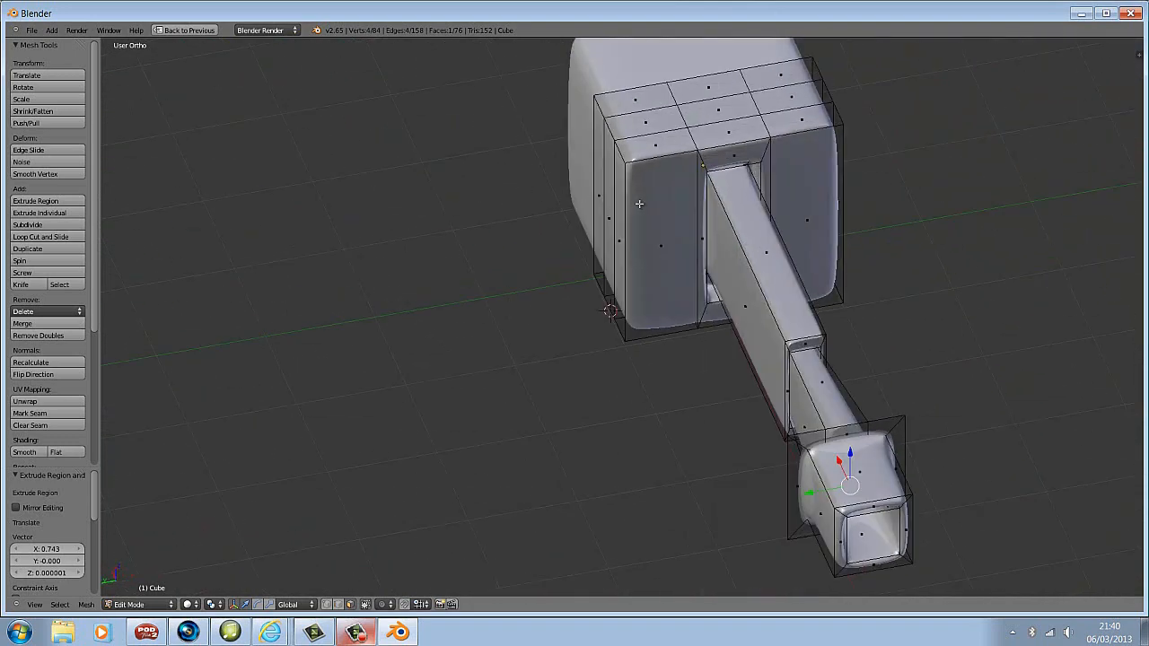
middle_click_drag(587, 162, 834, 255)
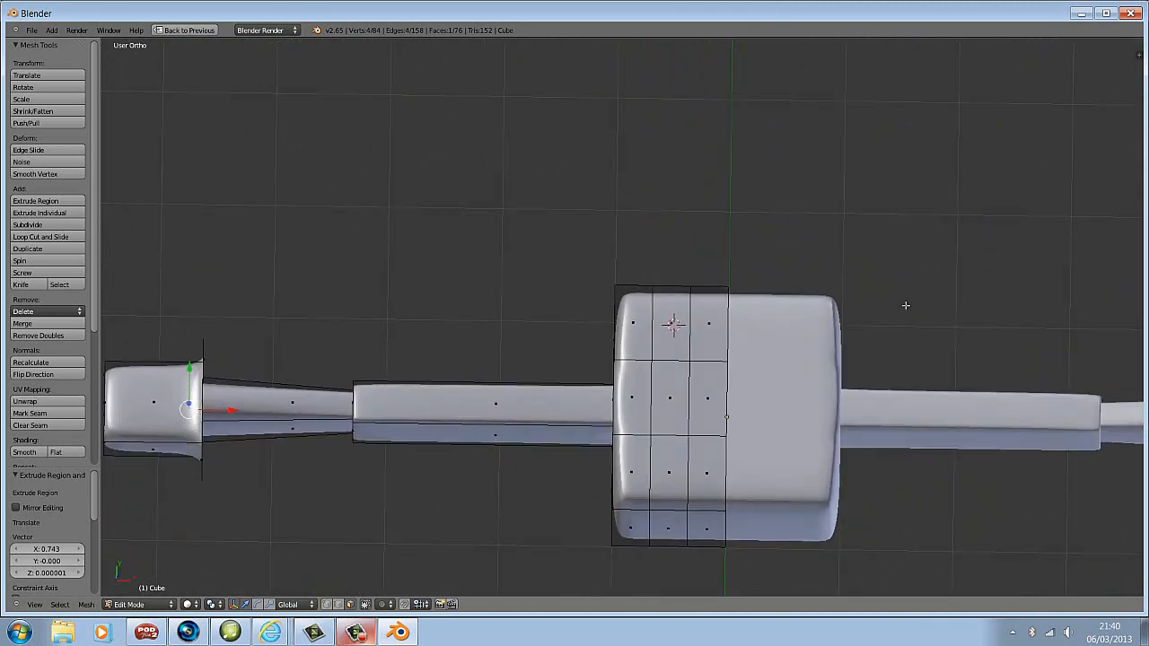
key("KP_7")
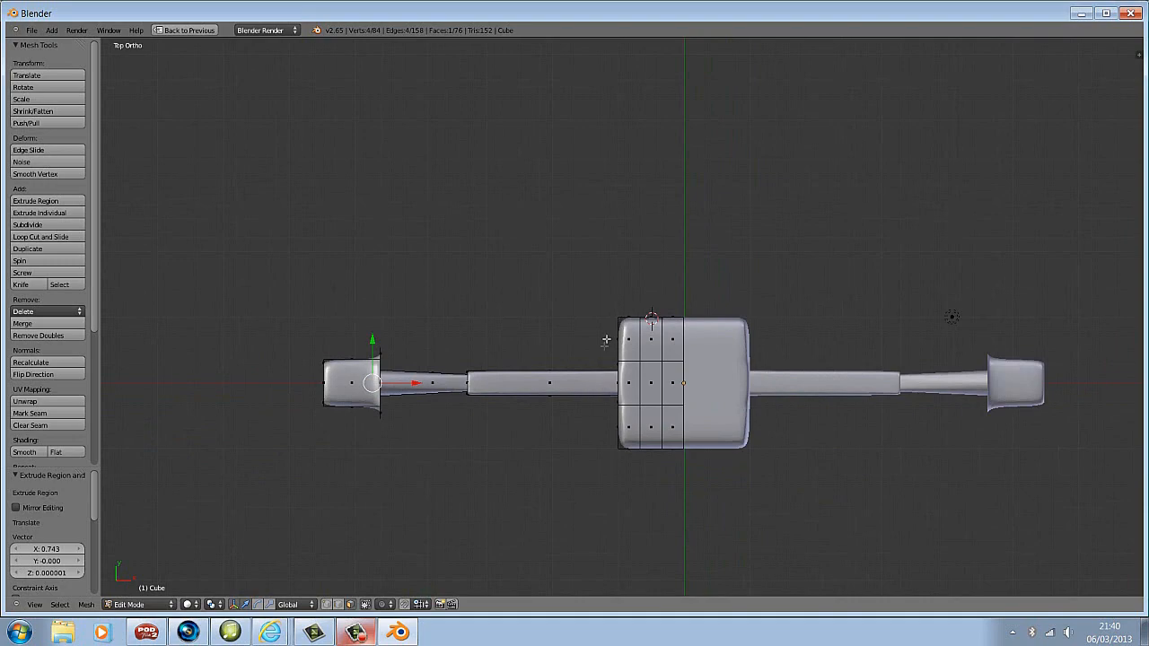
- Inset the side face of the arm's long inner segment at scale 0.830 and extrude it 0.102 inward along Y
middle_click_drag(664, 393, 708, 287)
right_click(597, 302)
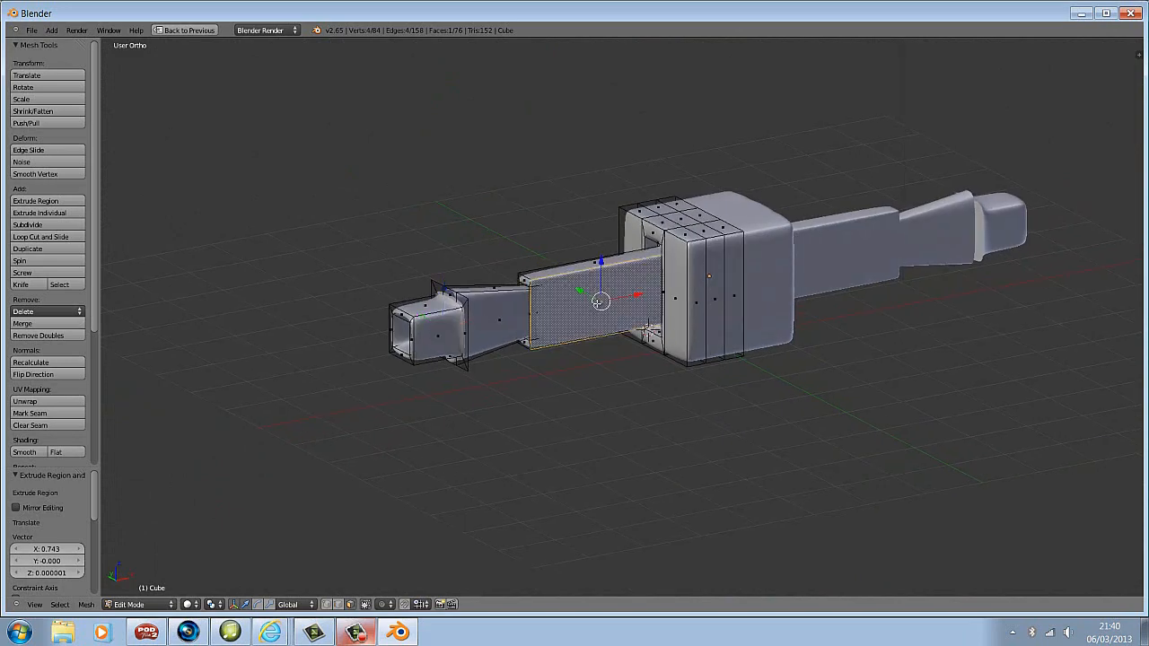
key("KP_Decimal")
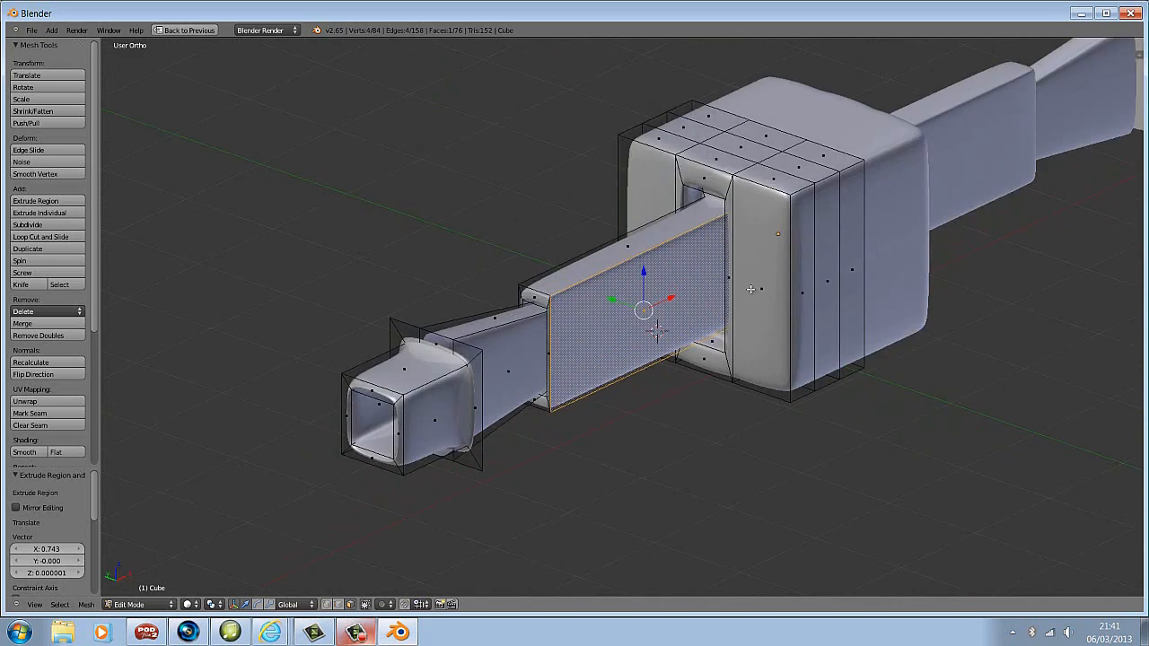
middle_click_drag(769, 263, 661, 264, "shift")
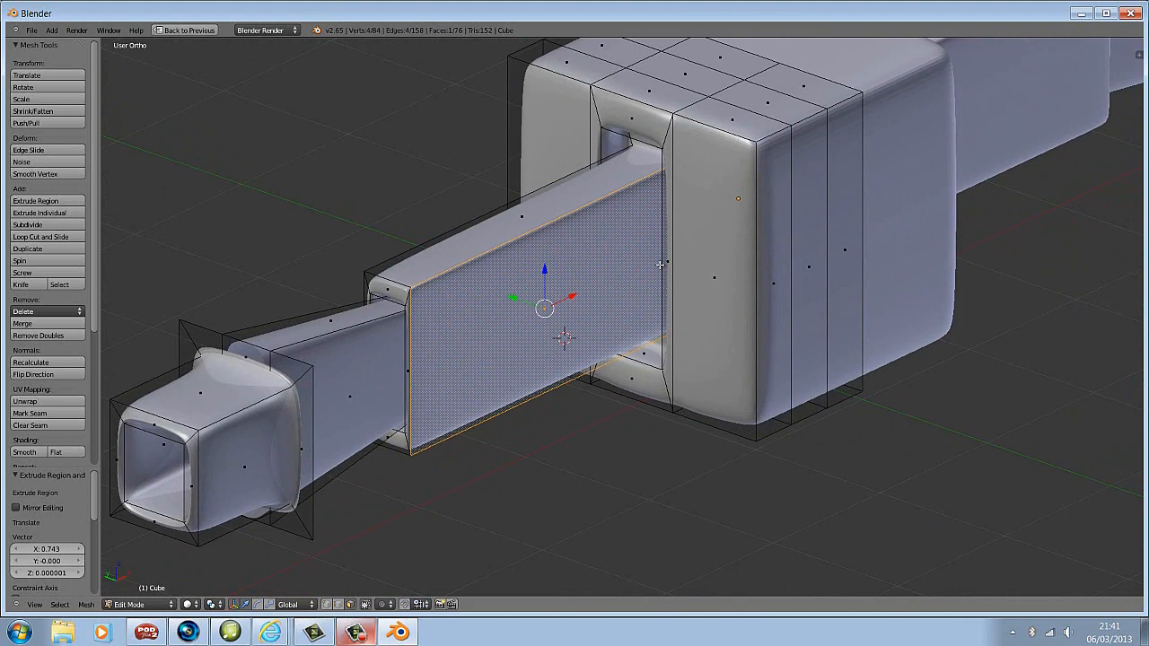
key("e")
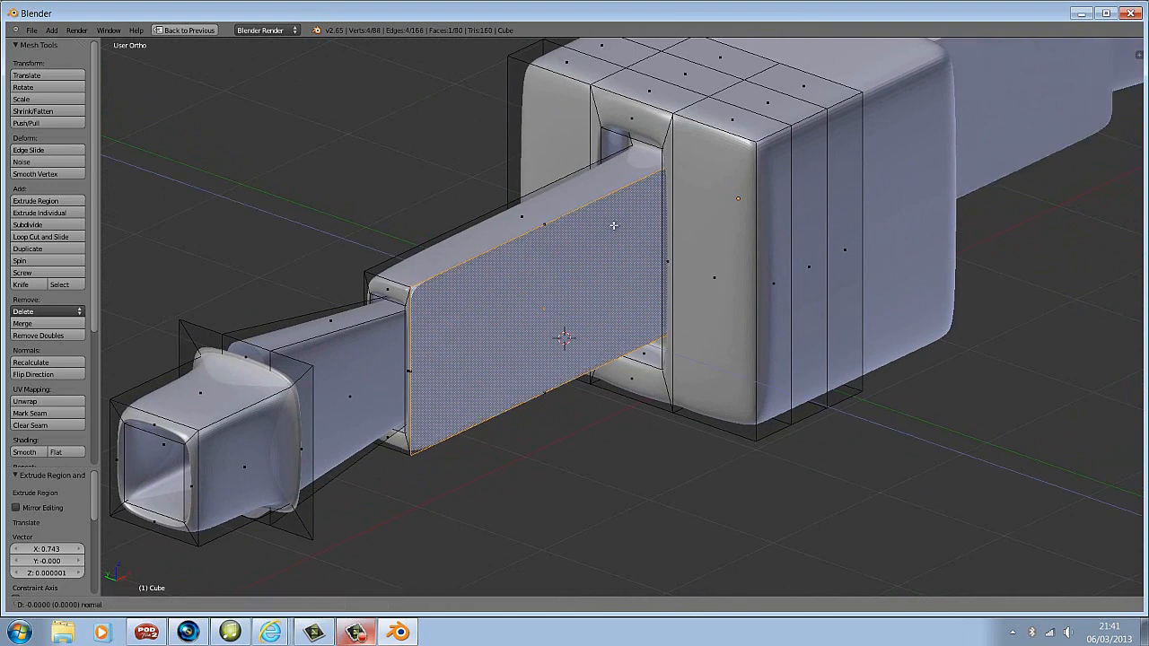
right_click(614, 226)
key("s")
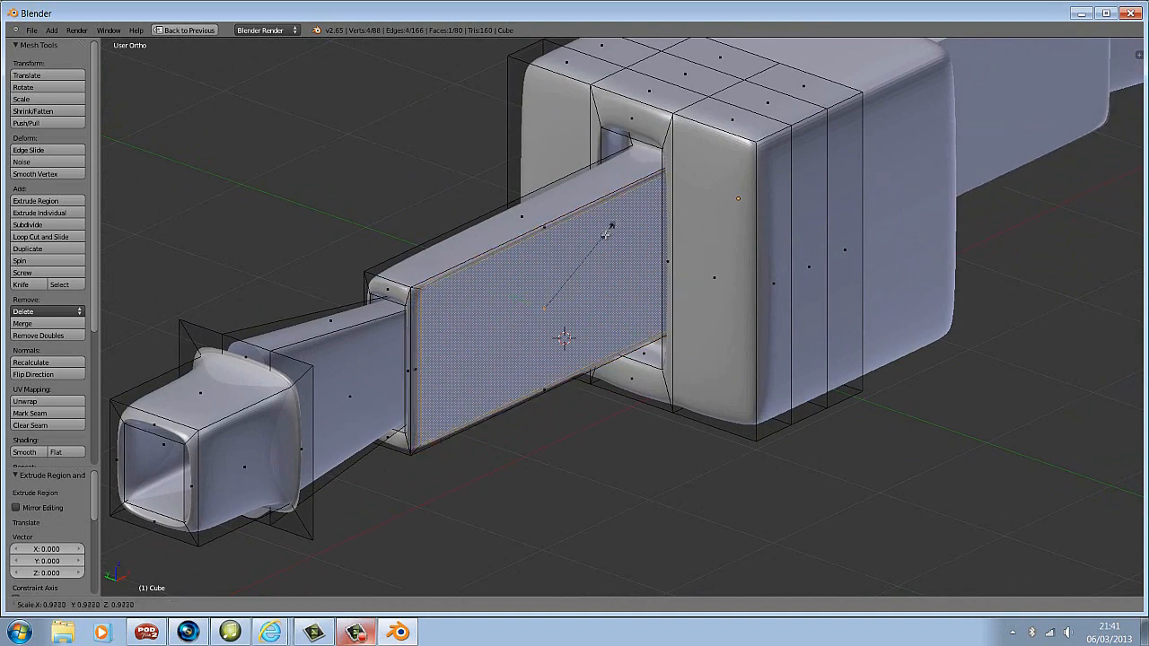
left_click(597, 238)
key("e")
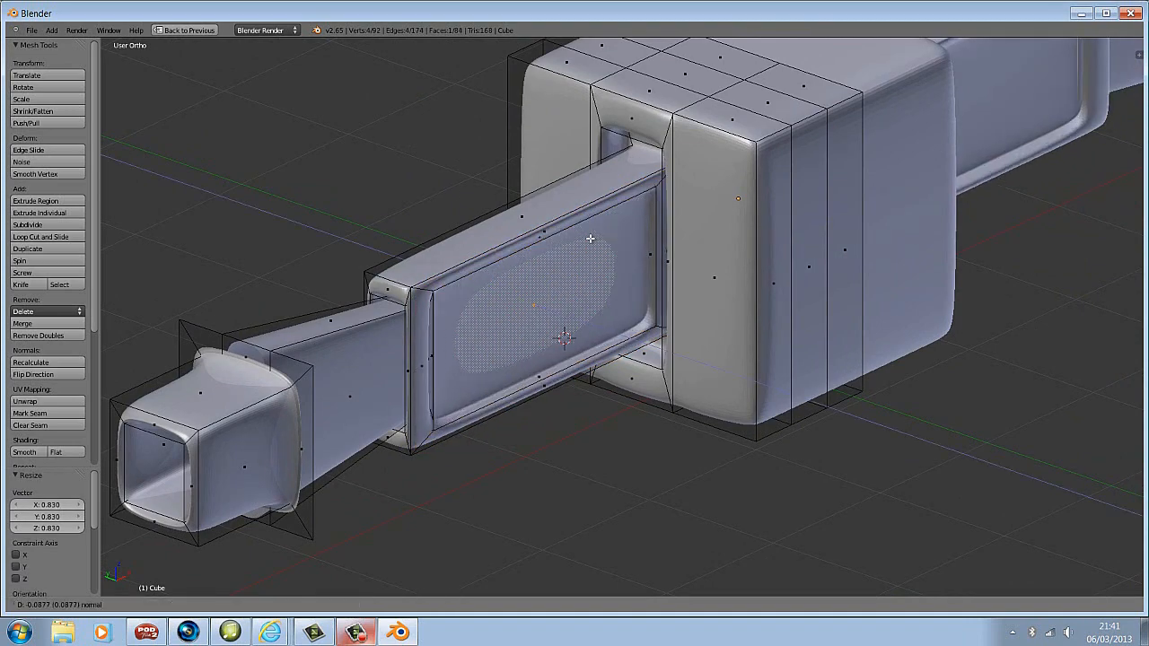
left_click(589, 238)
- Examine the recessed arms and the central body from all sides, both in Edit Mode and in Object Mode
middle_click_drag(1014, 228, 878, 241)
scroll(878, 240, "down", 4)
middle_click_drag(829, 323, 351, 297)
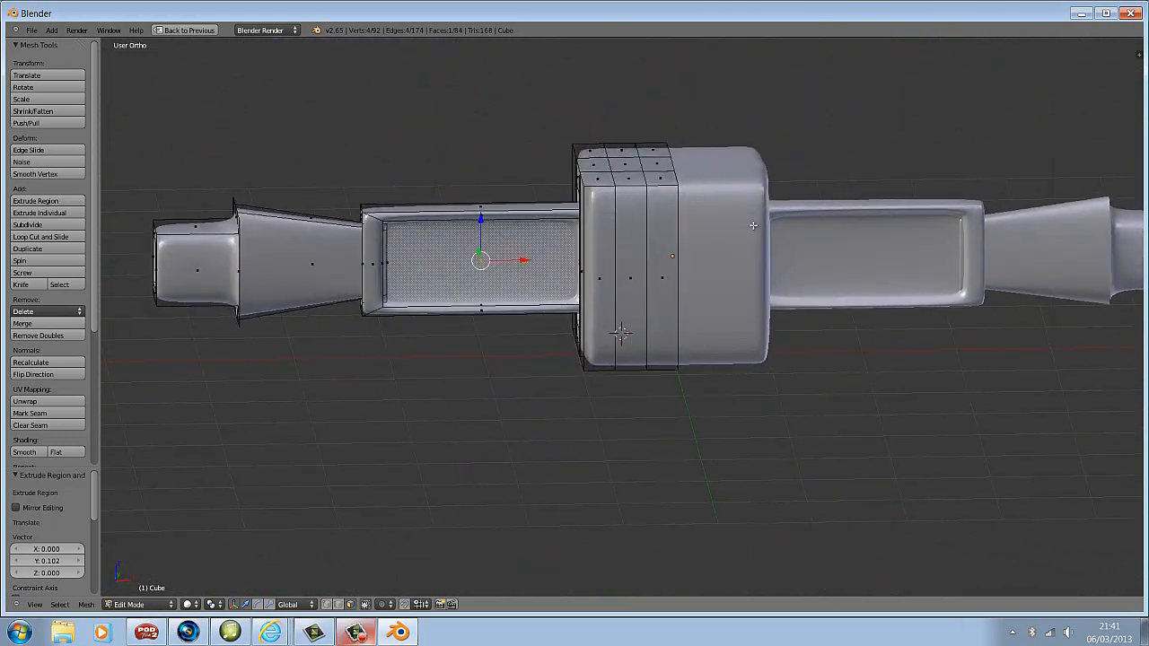
middle_click_drag(742, 199, 368, 204)
key("Tab")
middle_click_drag(662, 290, 978, 282)
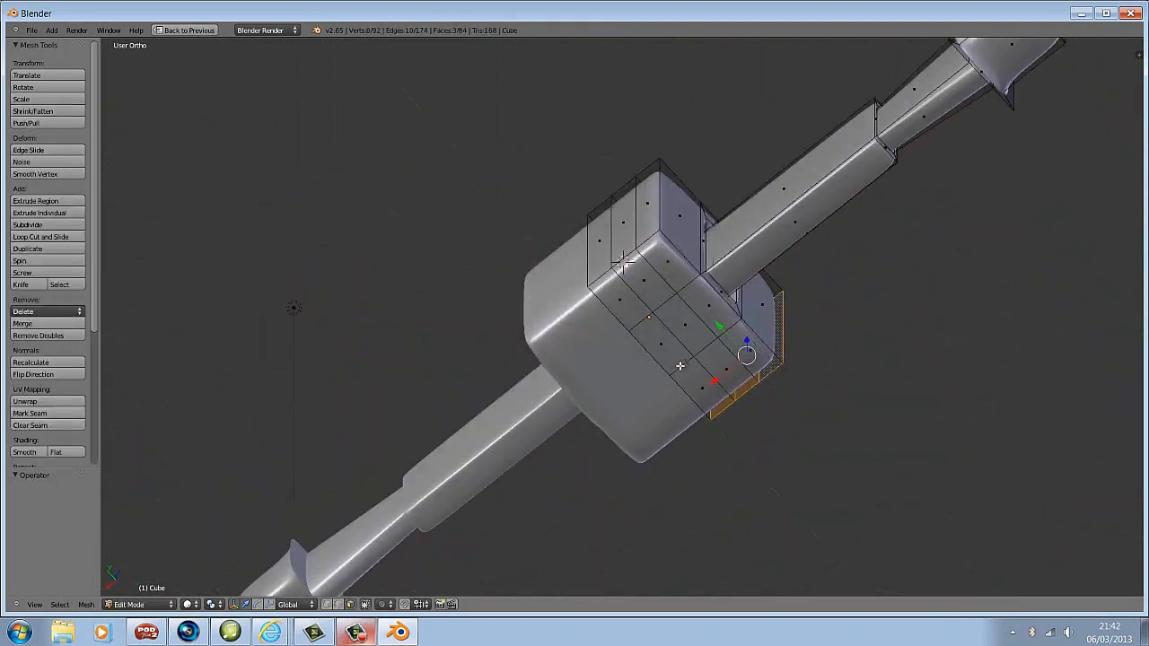
middle_click_drag(679, 366, 644, 332)
middle_click_drag(431, 262, 476, 302)
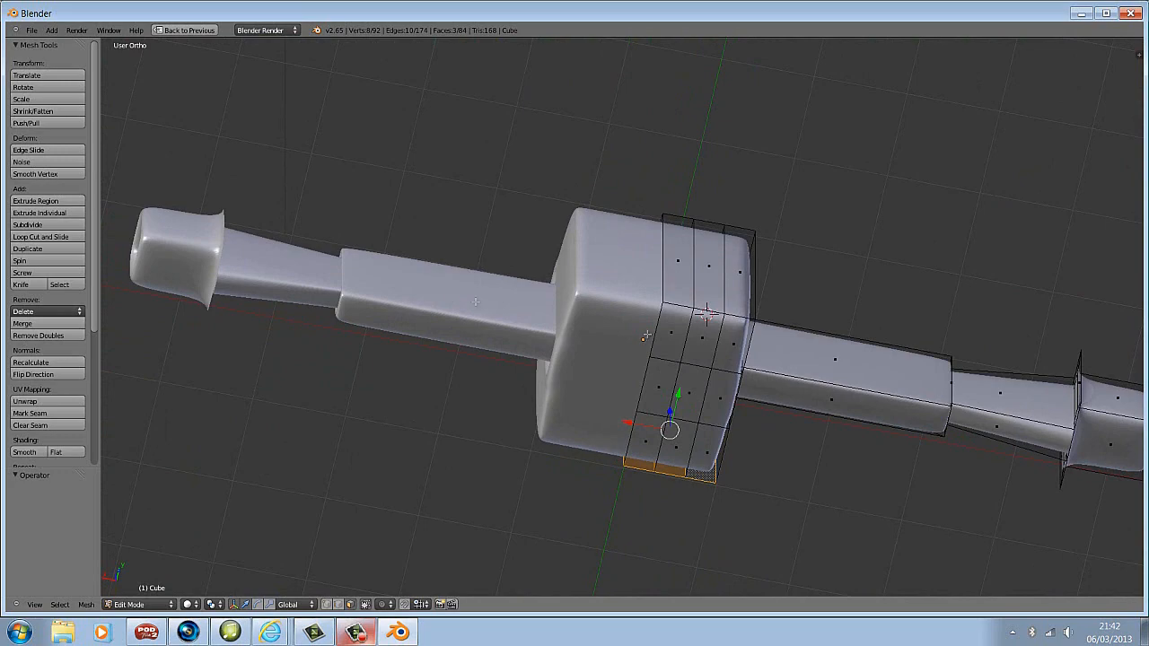
key("Tab")
middle_click_drag(847, 262, 622, 413)
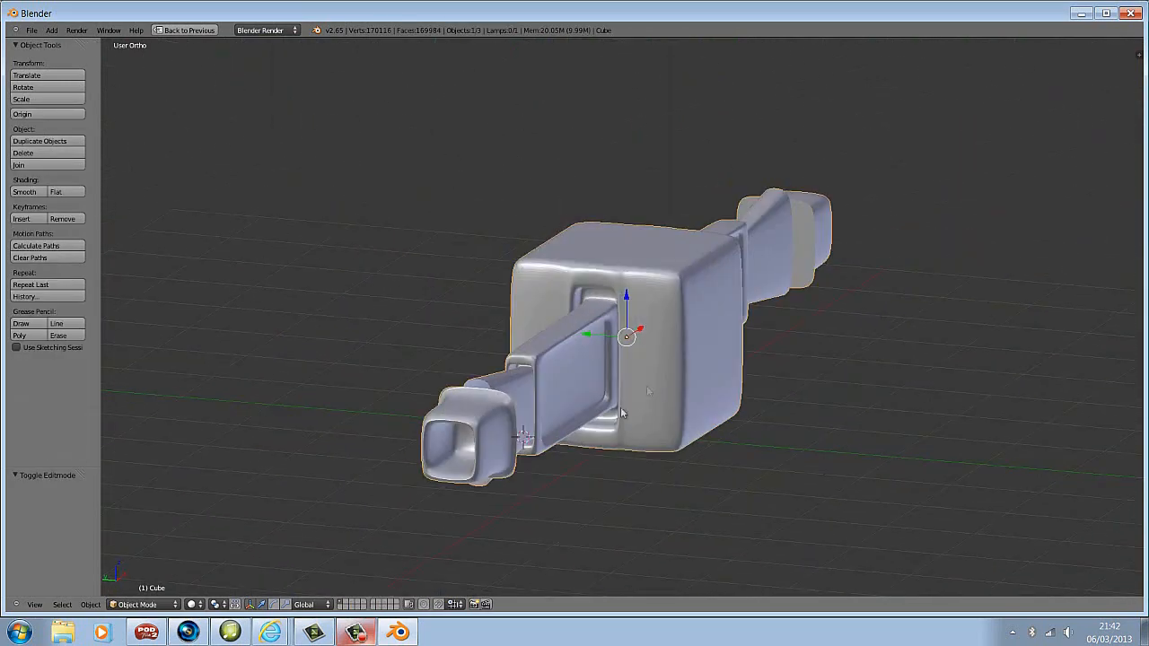
- Switch to Line 6 POD Farm, set the Slap Plate reverb mix to 29%, and return to Blender
left_click(146, 633)
left_click_drag(897, 239, 899, 212)
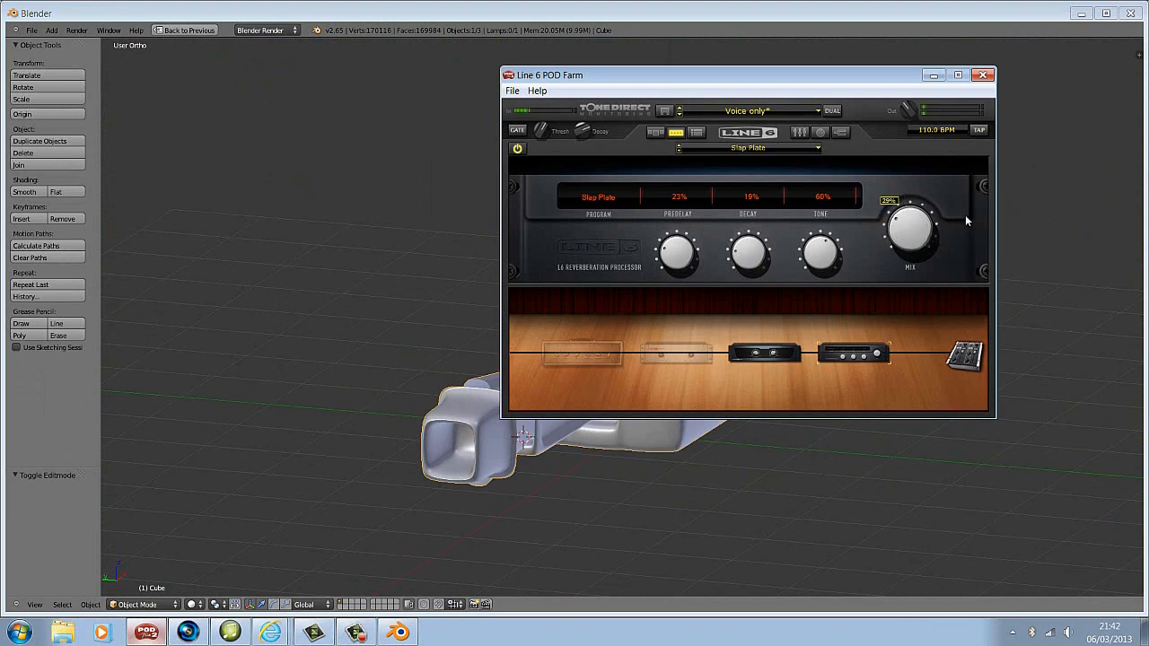
left_click(1031, 192)
- Restore the default multi-editor layout from the maximized 3D view
middle_click_drag(760, 287, 692, 259)
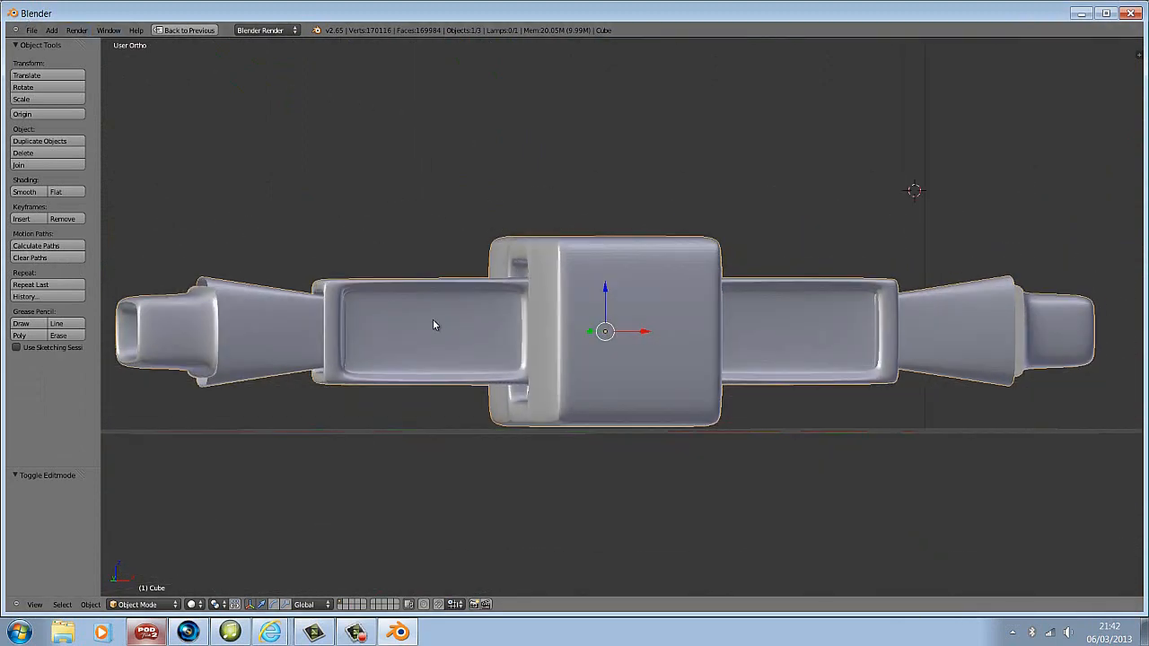
key("ctrl+Up")
mouse_move(500, 311)
middle_mouse_down()
mouse_move(601, 341)
mouse_move(497, 324)
middle_mouse_up()
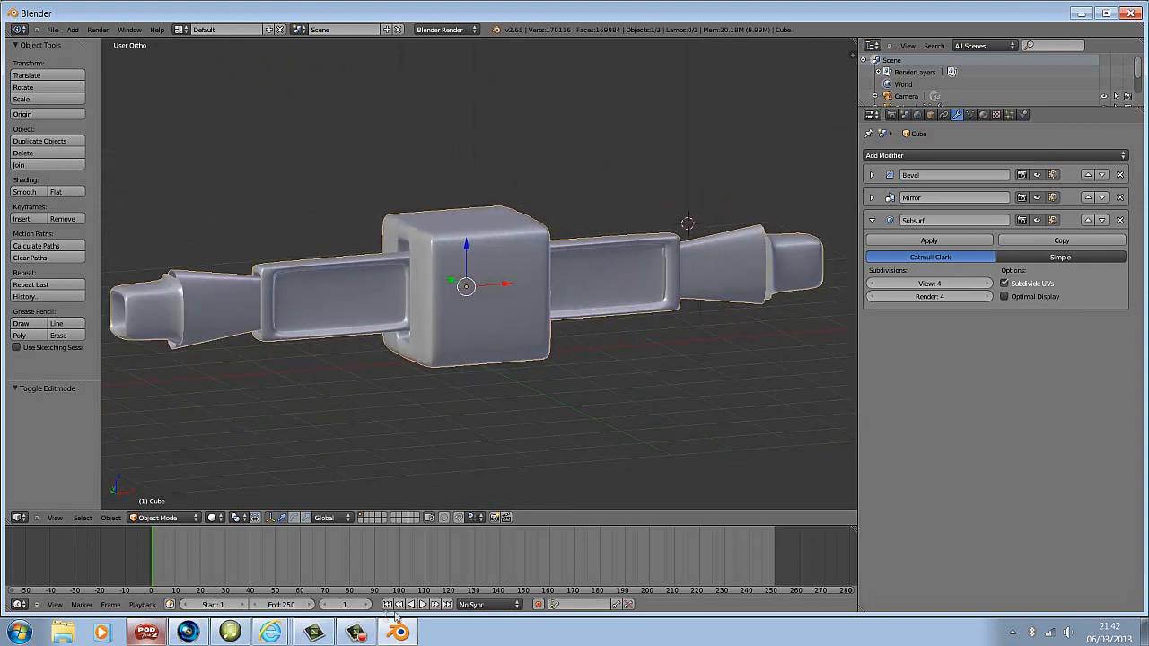
left_click(355, 633)
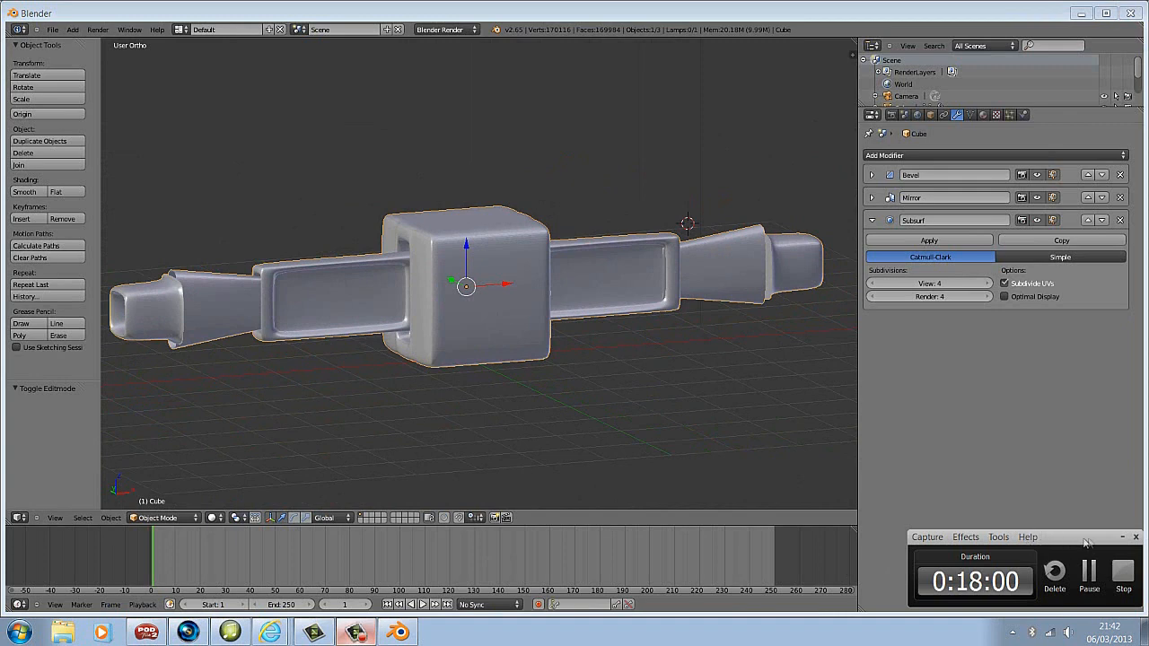
left_click(1122, 539)
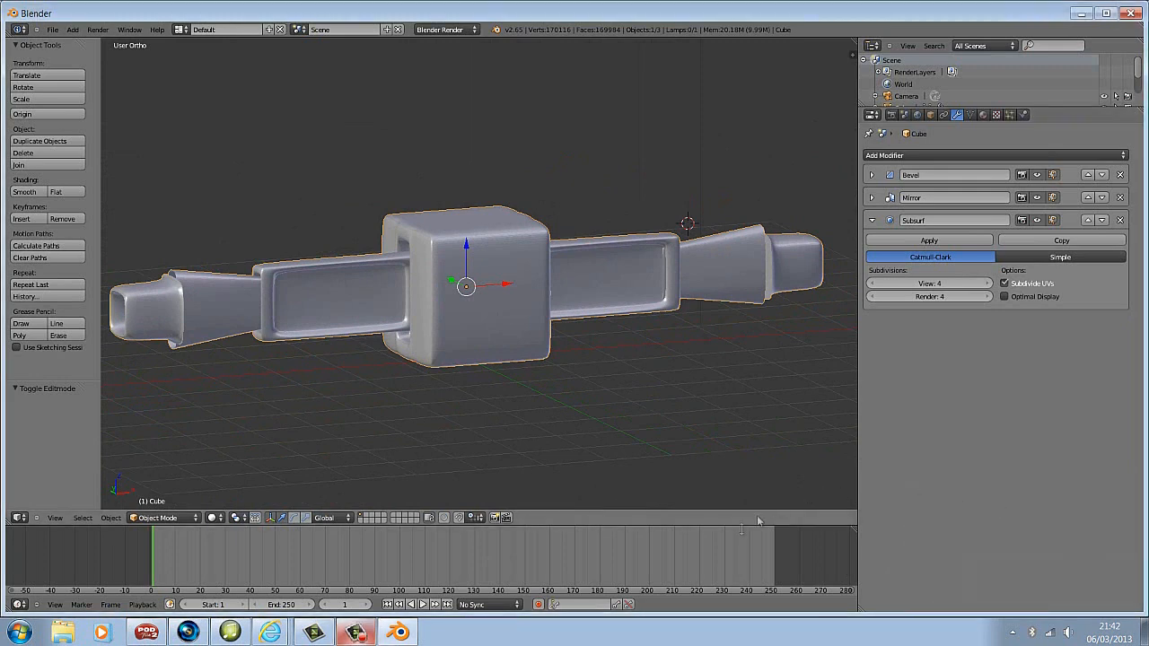
- Open the recent file "spaceship in 2.65_14DISPLAY.blend"
middle_click_drag(429, 284, 632, 314)
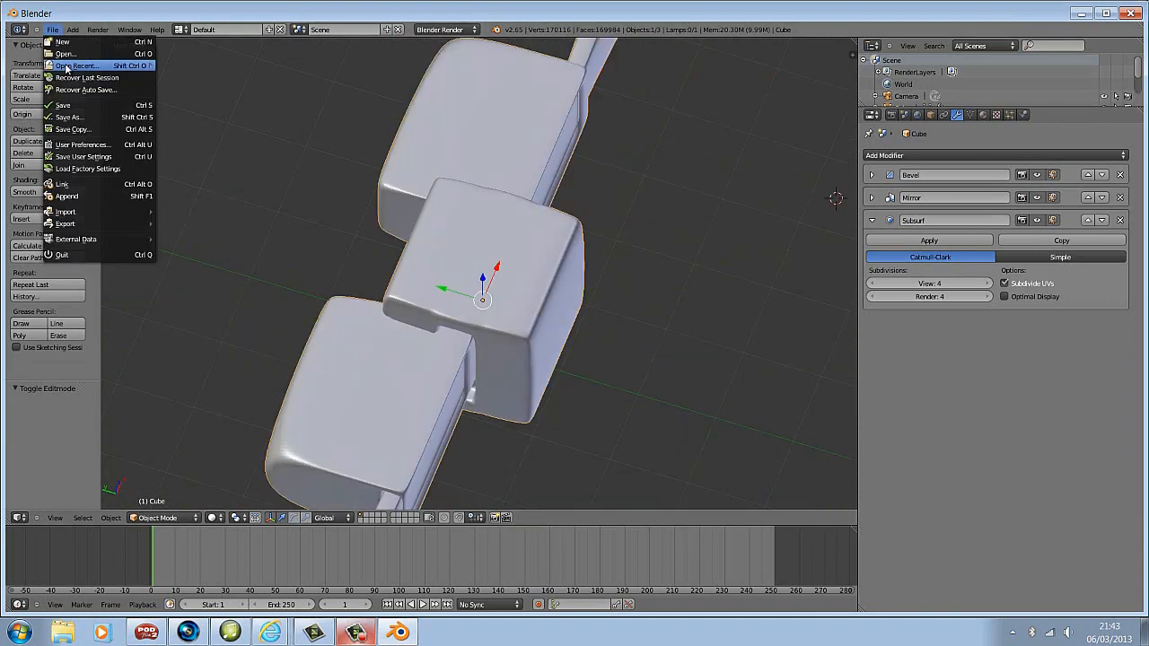
mouse_move(86, 69)
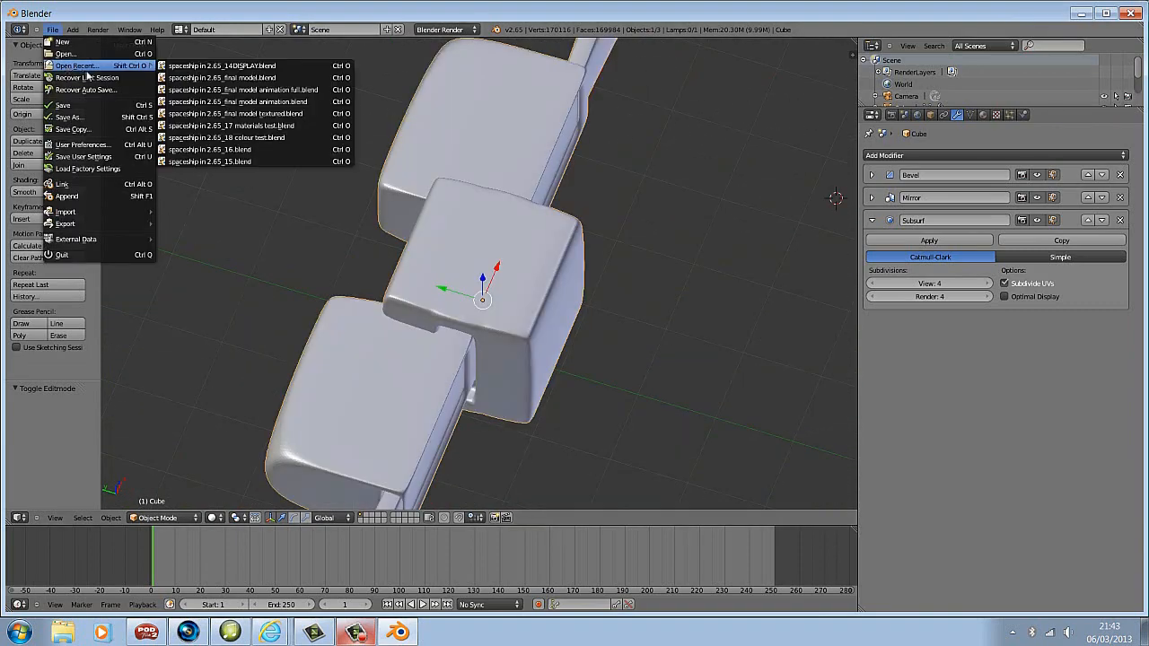
left_click(224, 66)
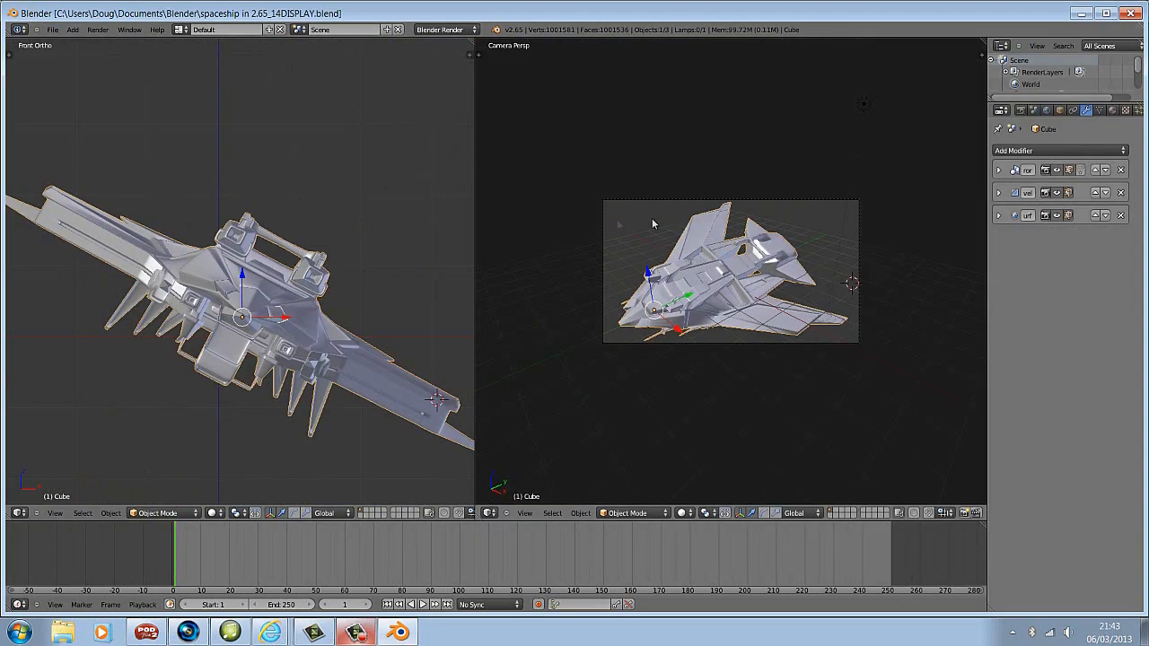
- Examine the finished spaceship's recessed side panels, stepped rear body and forked tail arms up close
scroll(252, 251, "up", 3)
middle_click_drag(382, 200, 194, 192)
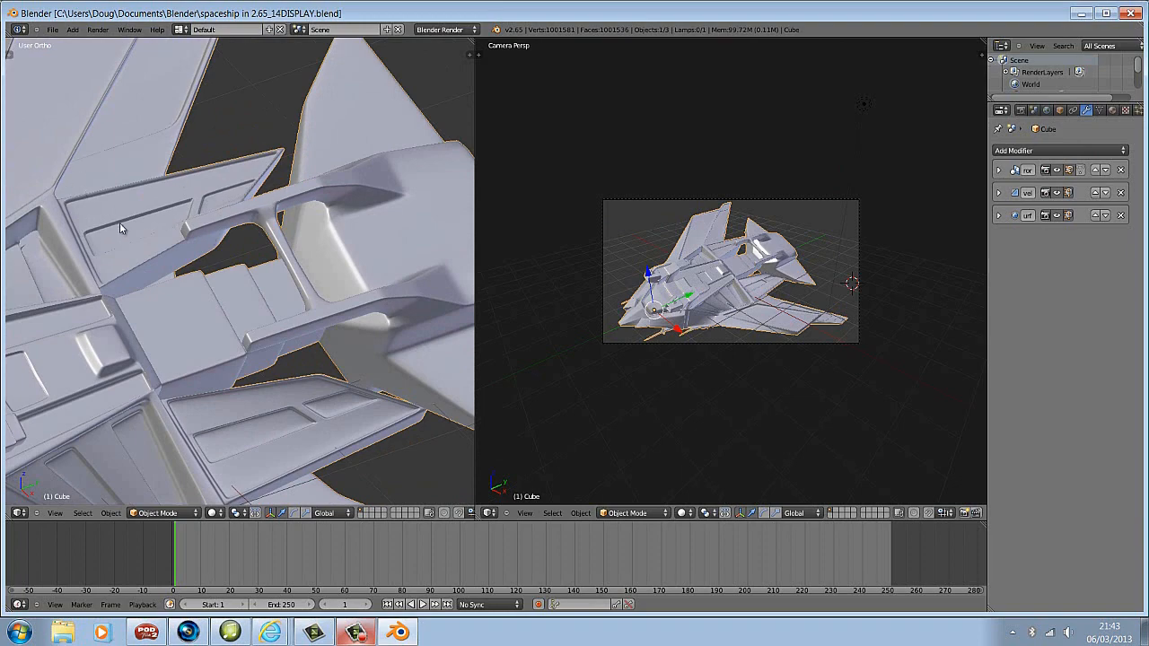
middle_click_drag(210, 287, 108, 283)
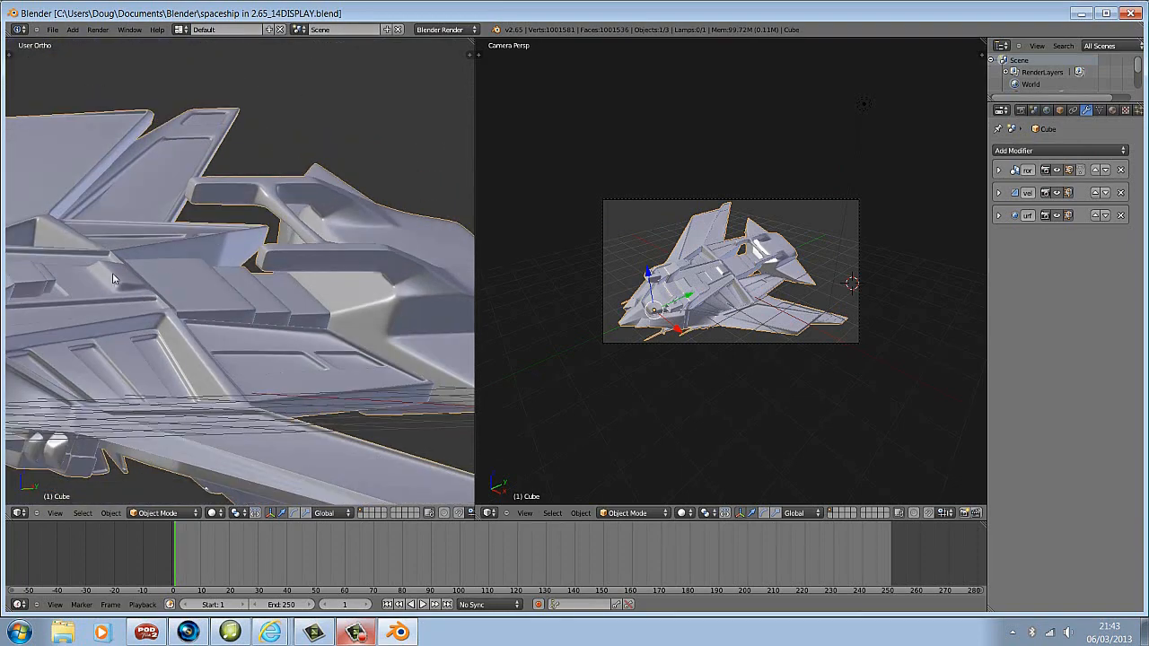
middle_click_drag(281, 277, 204, 258)
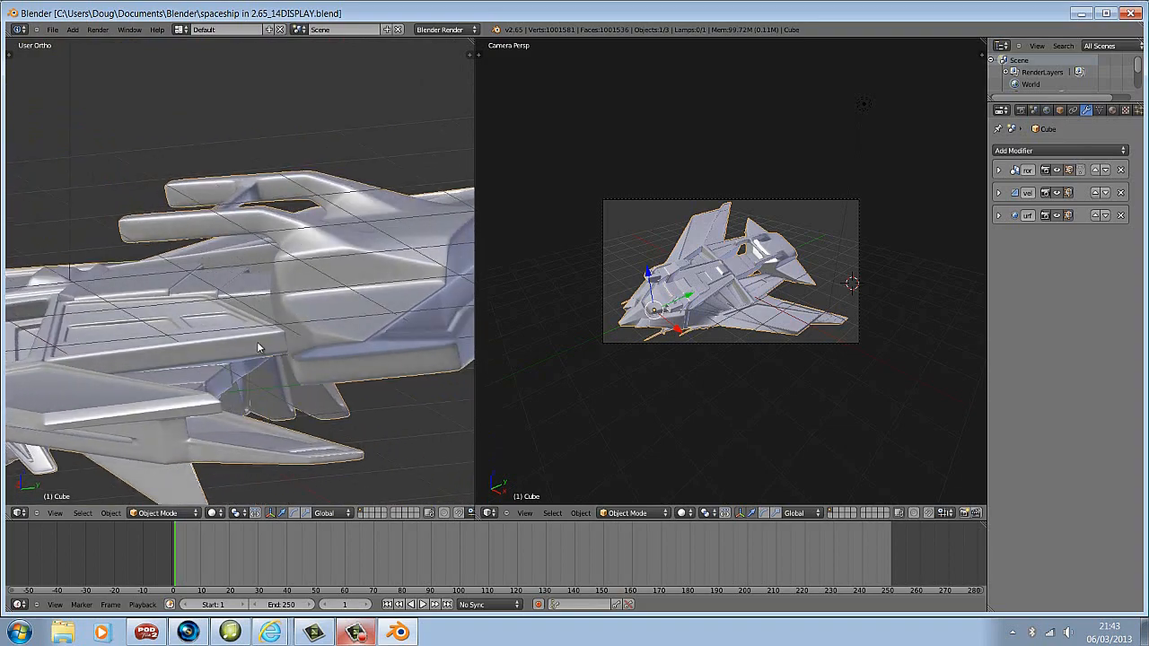
scroll(257, 342, "up", 3)
scroll(258, 344, "up", 3)
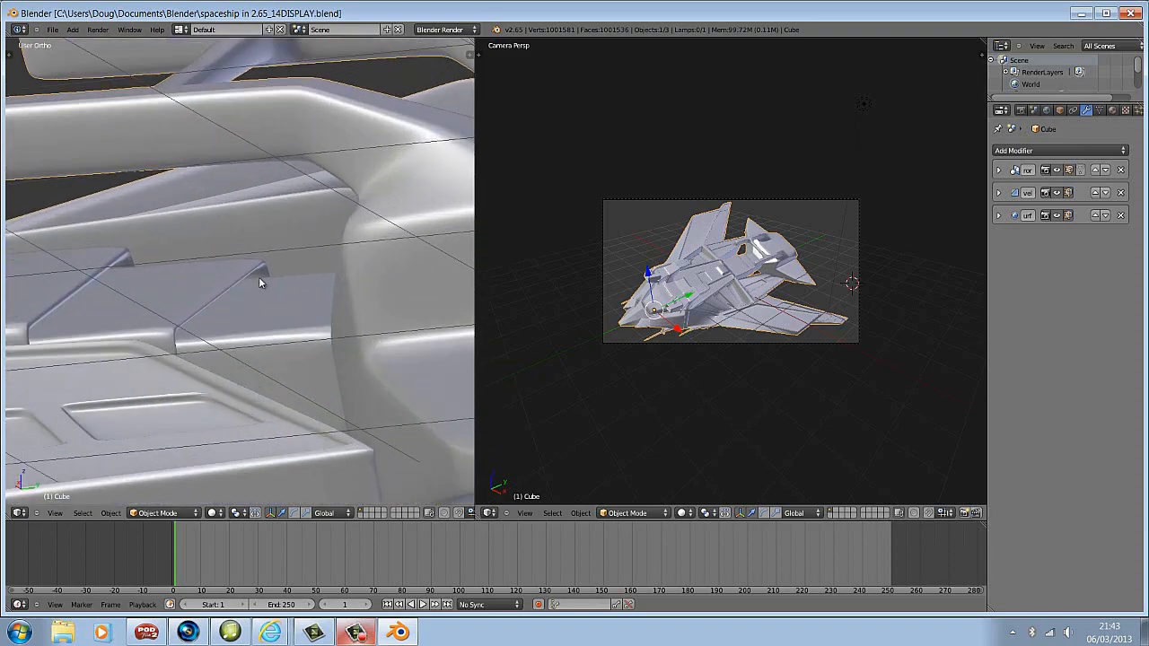
- Maximize the 3D view and examine the spaceship's tail arms, hull, wings and front pods from several angles
key("ctrl+Up")
middle_click_drag(269, 285, 582, 299)
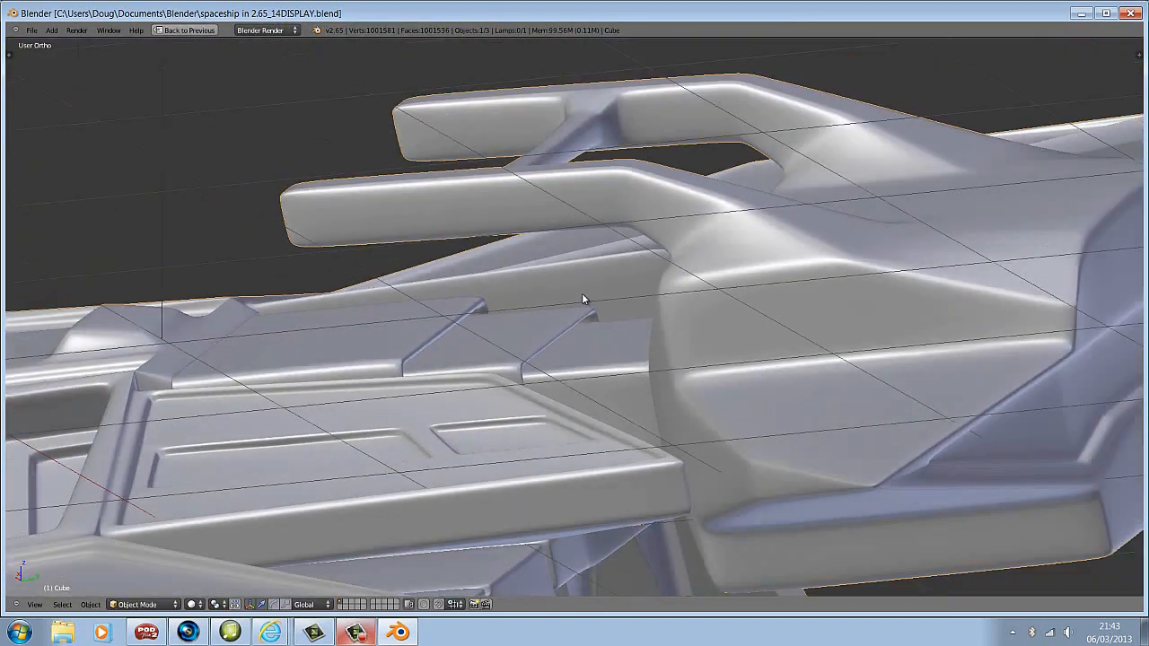
scroll(582, 299, "down", 5)
middle_click_drag(567, 375, 504, 409)
middle_click_drag(587, 384, 681, 201)
scroll(627, 317, "up", 4)
scroll(602, 232, "up", 3)
middle_click_drag(601, 229, 569, 228)
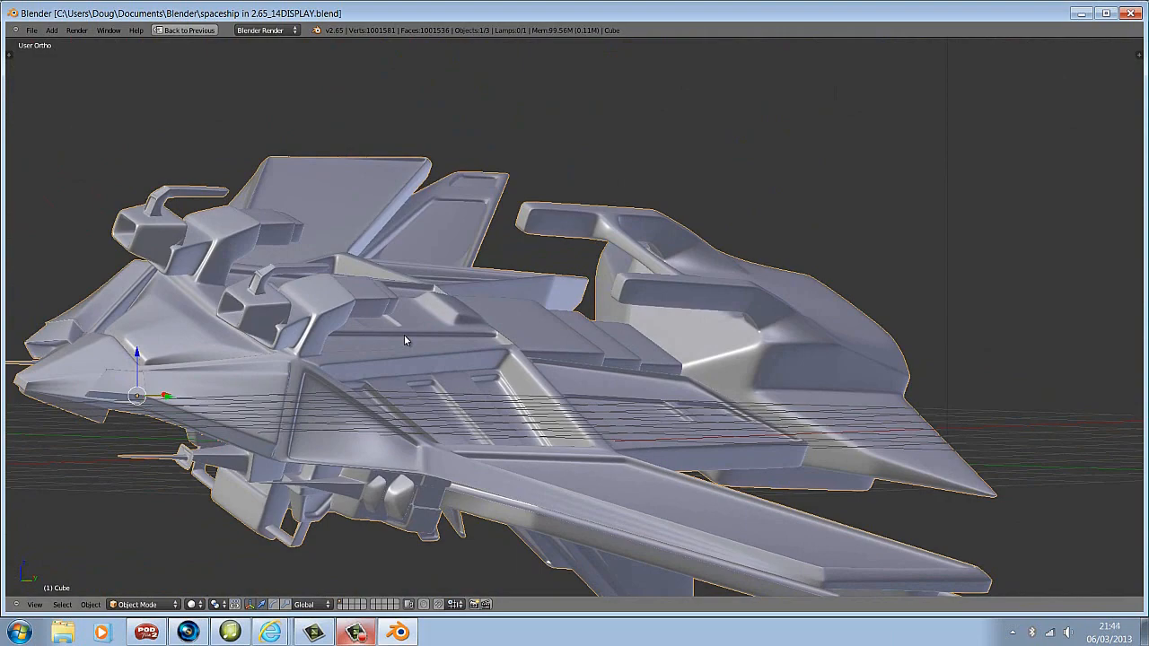
mouse_move(404, 340)
middle_mouse_down()
mouse_move(479, 359)
mouse_move(528, 336)
mouse_move(565, 340)
mouse_move(552, 381)
mouse_move(419, 357)
middle_mouse_up()
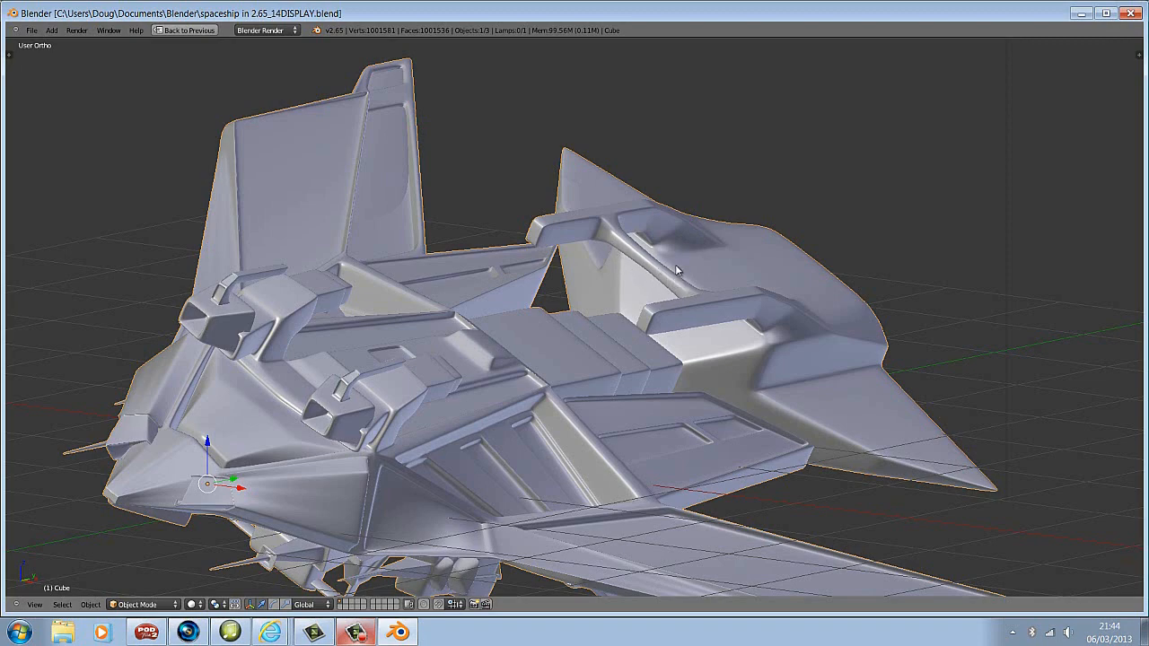
middle_click_drag(675, 264, 707, 248)
middle_click_drag(332, 131, 254, 141)
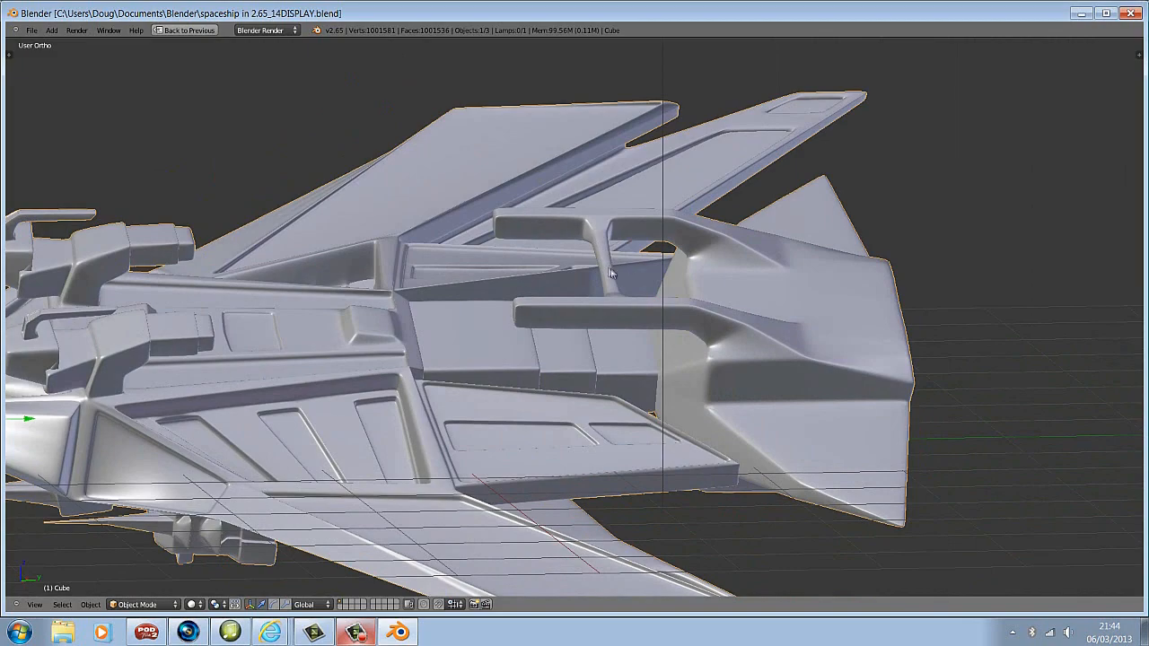
middle_click_drag(769, 265, 727, 250)
middle_click_drag(559, 281, 443, 518)
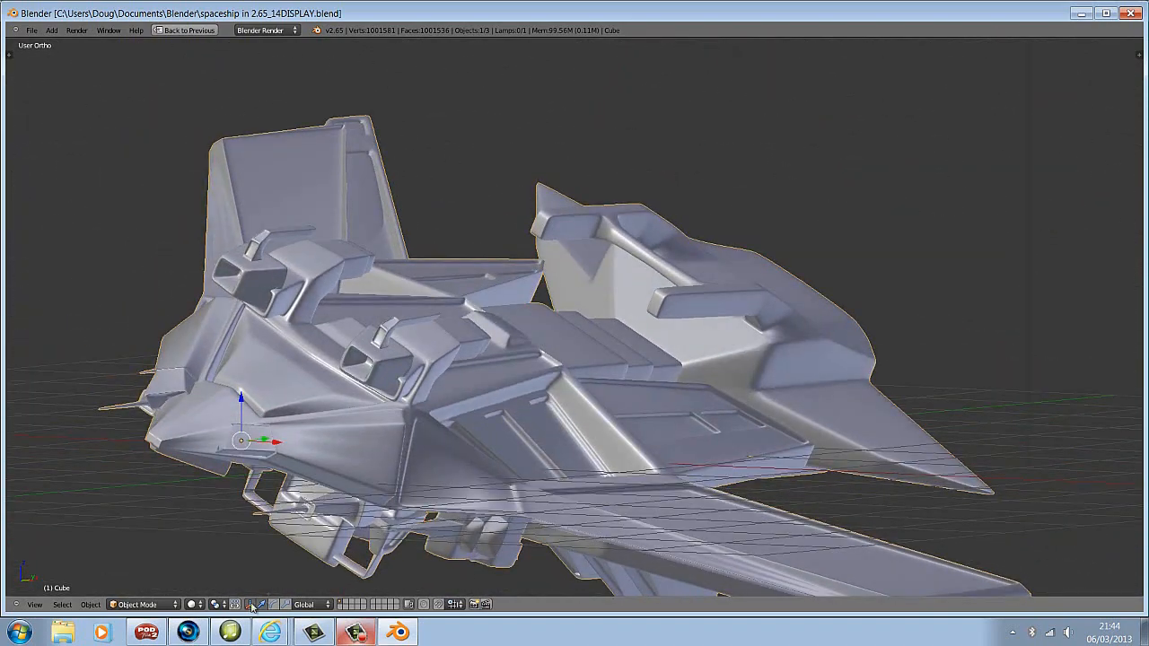
- Switch to Line 6 POD Farm to check the Slap Plate reverb settings, and return to Blender
left_click(147, 633)
mouse_move(904, 220)
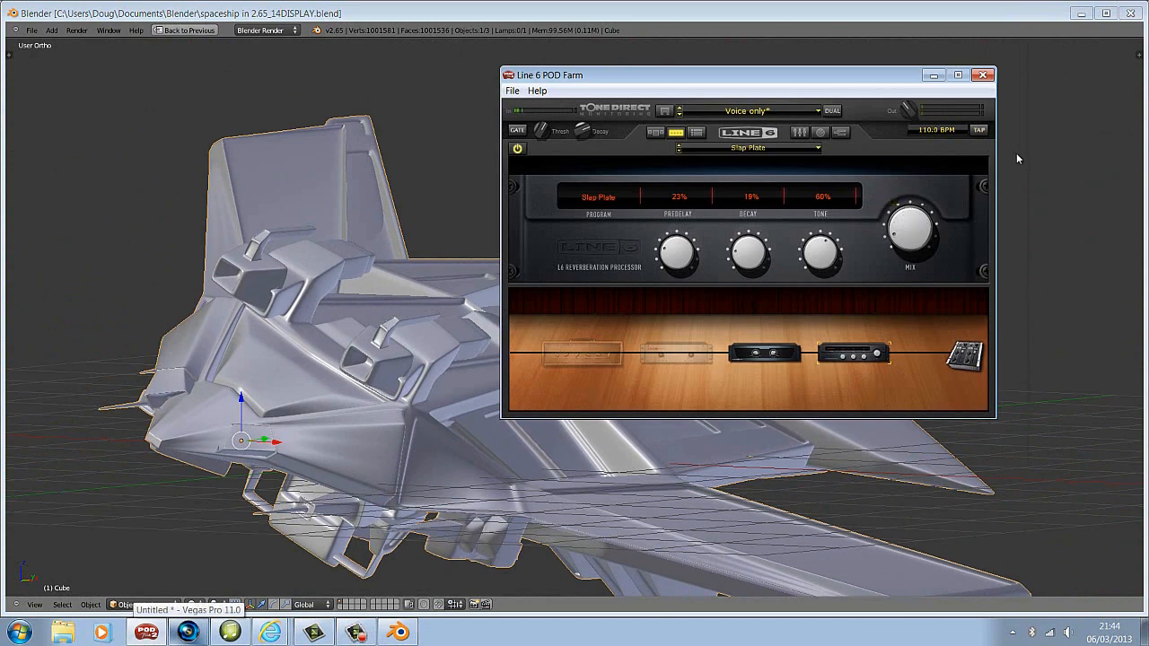
left_click(1017, 154)
- Examine the whole spaceship from the front and side, including its full wing and the spikes underneath
middle_click_drag(768, 312, 734, 221, "shift")
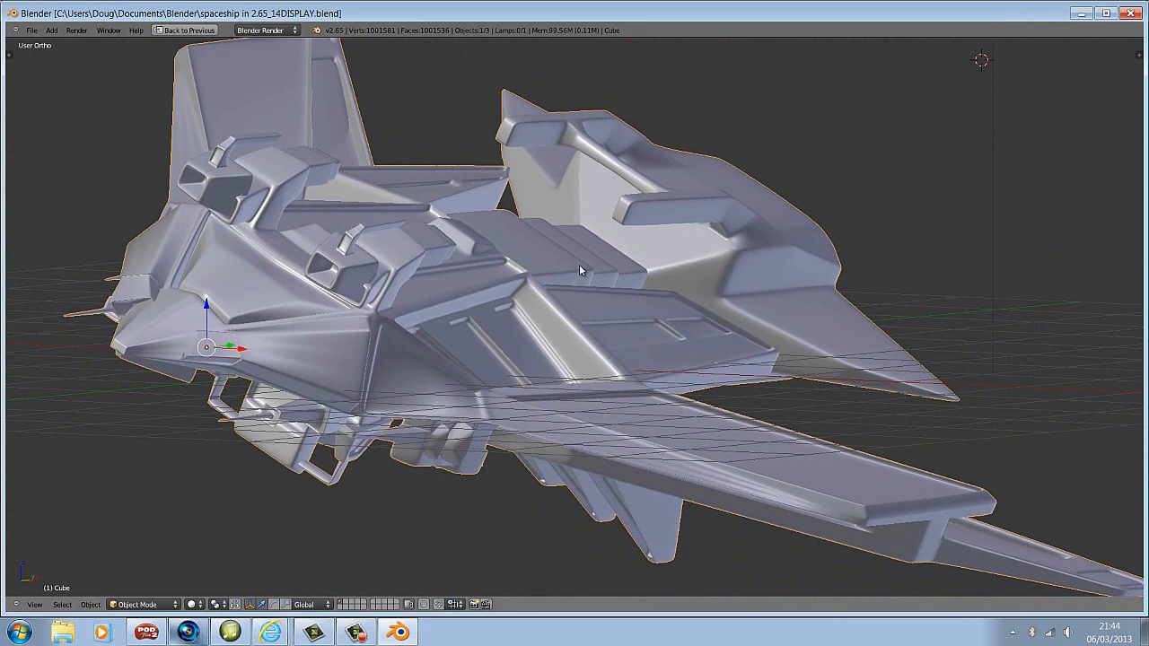
middle_click_drag(515, 160, 447, 148)
middle_click_drag(722, 343, 794, 355)
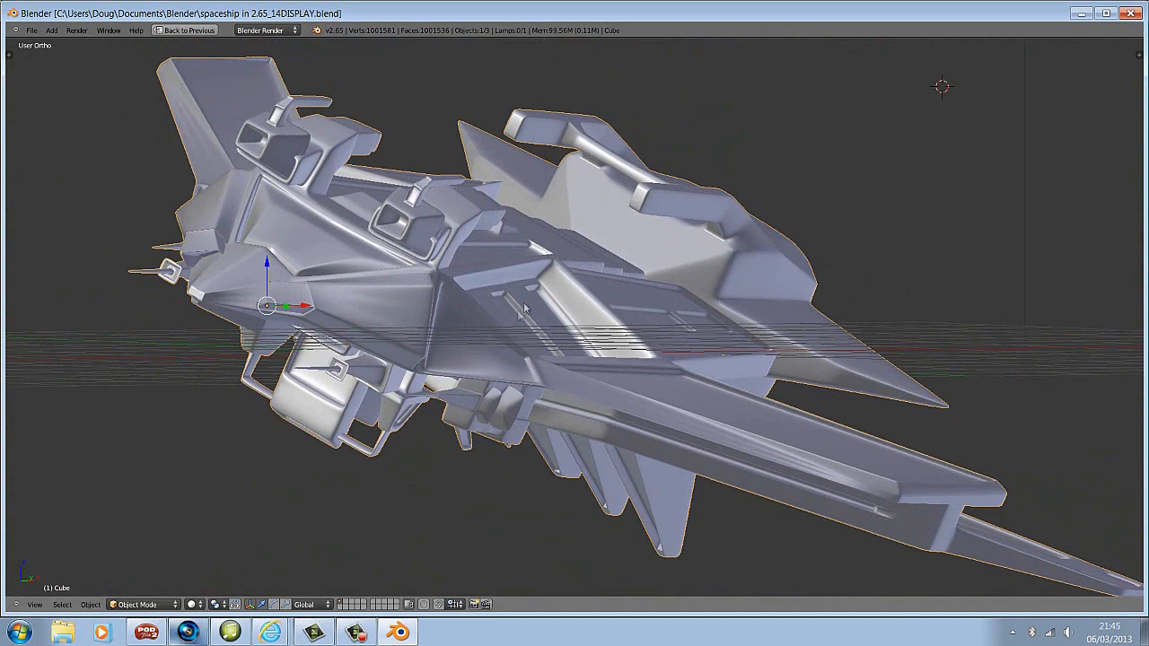
middle_click_drag(579, 264, 526, 268)
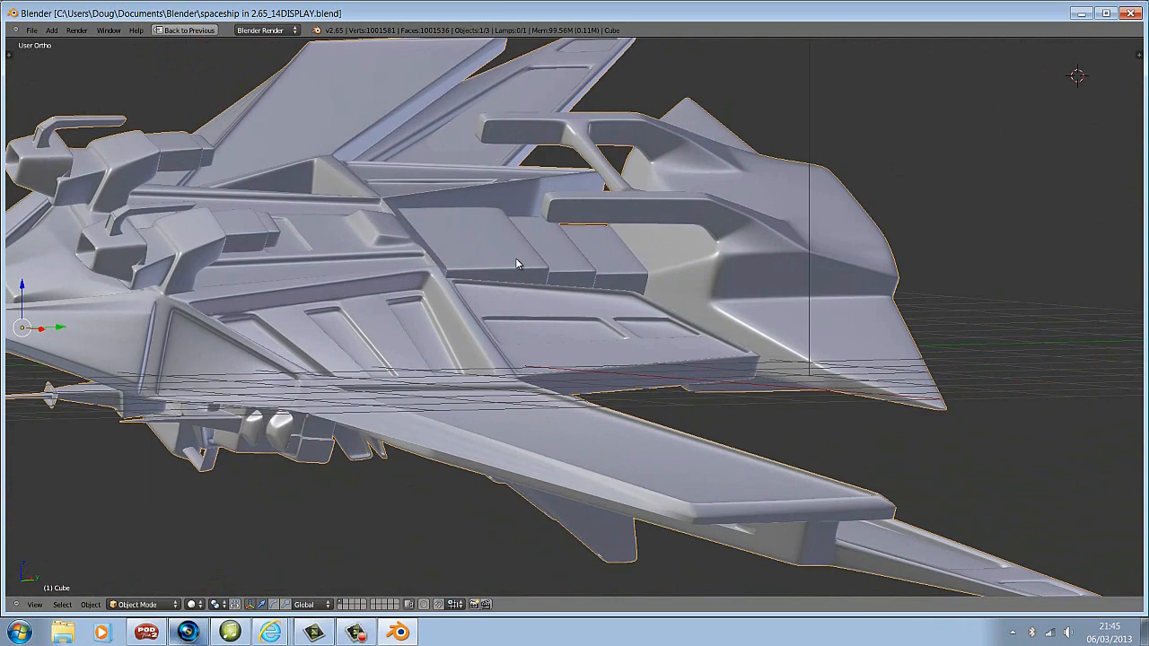
middle_click_drag(500, 294, 528, 303)
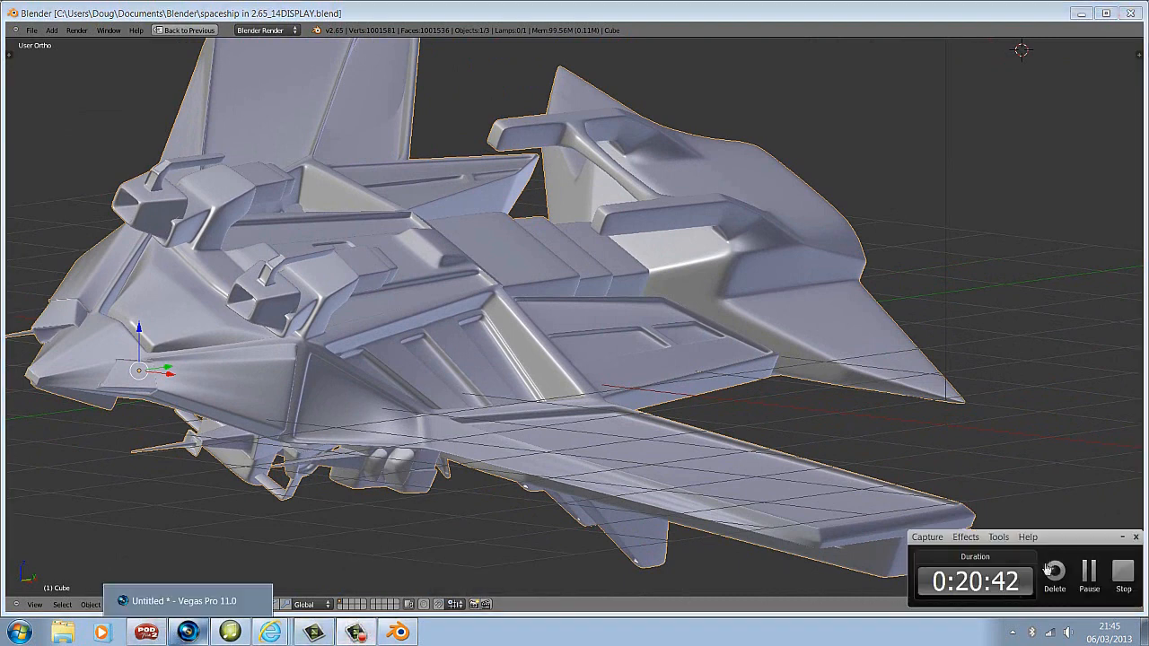
left_click(1122, 575)
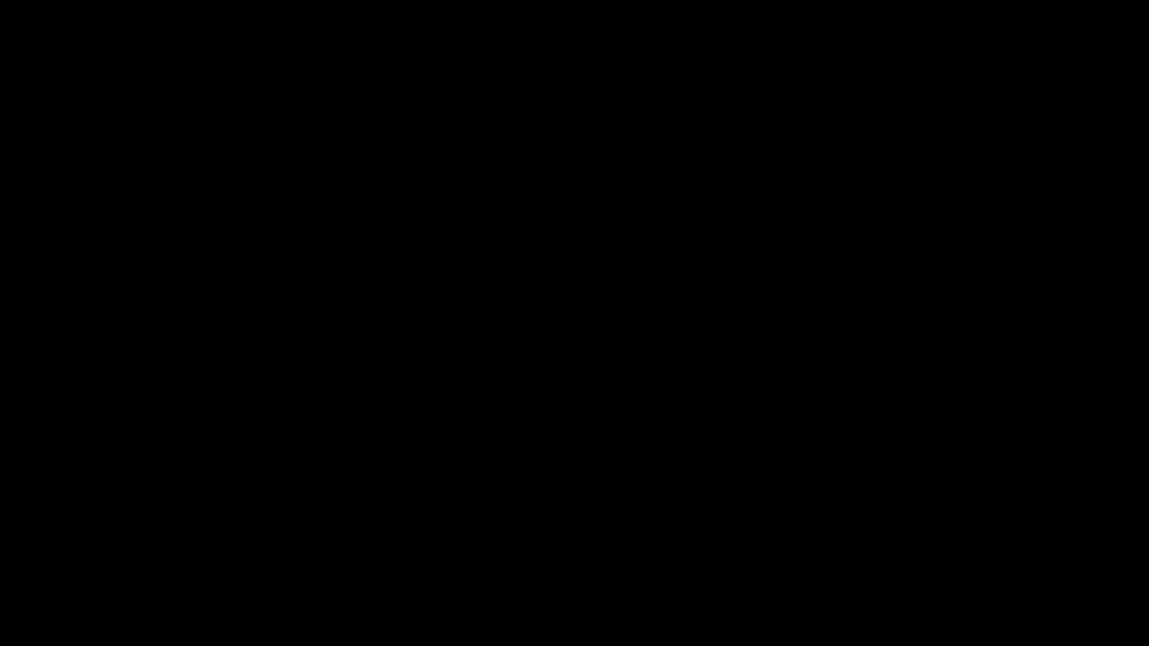